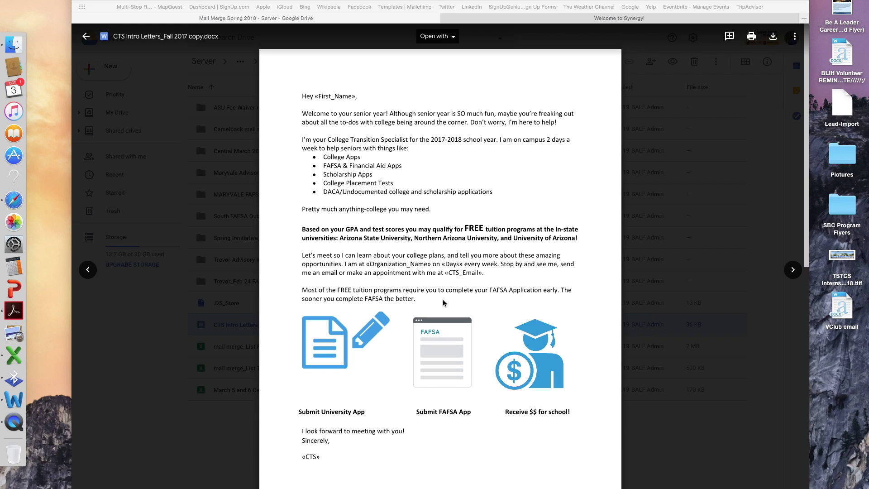
- Log into Synergy with the district login name and account password
{"action": "scroll", "coordinate": [479, 327], "scroll_direction": "down", "scroll_amount": 5}
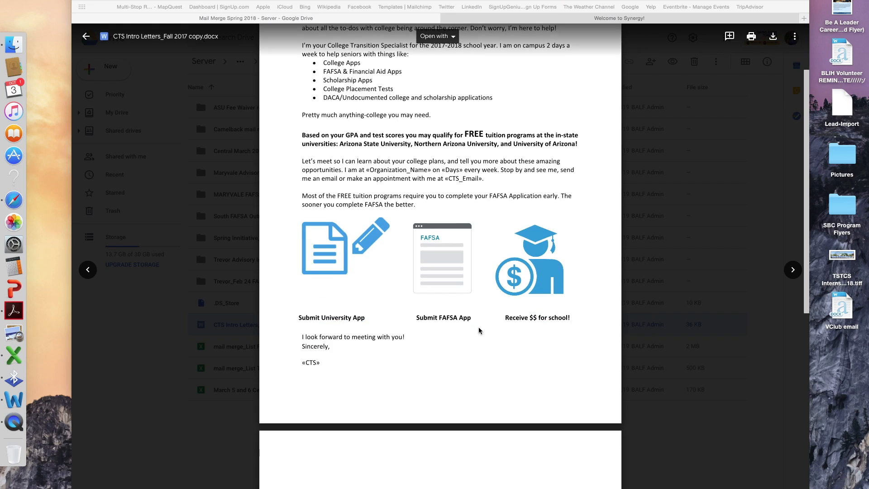
{"action": "scroll", "coordinate": [479, 331], "scroll_direction": "down", "scroll_amount": 10}
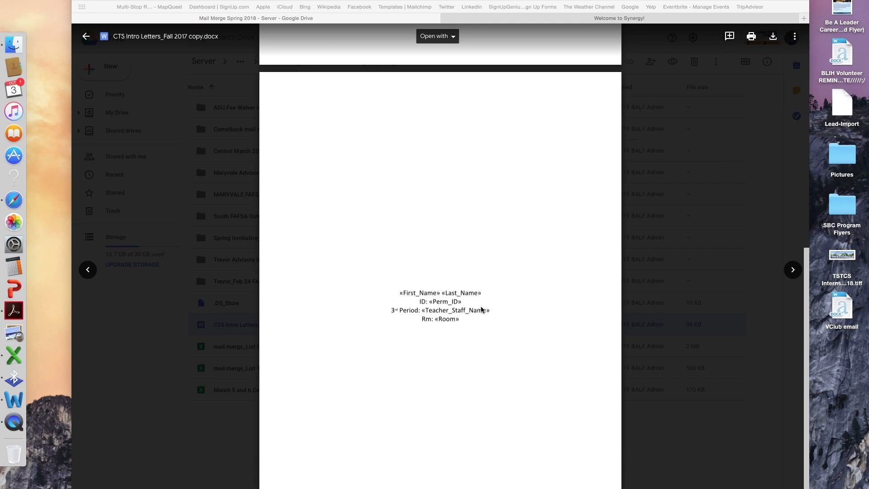
{"action": "scroll", "coordinate": [480, 307], "scroll_direction": "up", "scroll_amount": 10}
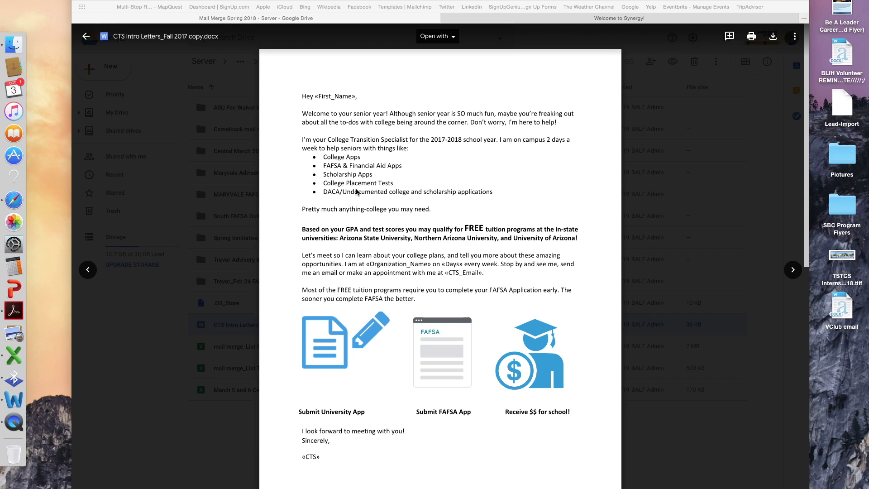
{"action": "scroll", "coordinate": [506, 300], "scroll_direction": "down", "scroll_amount": 8}
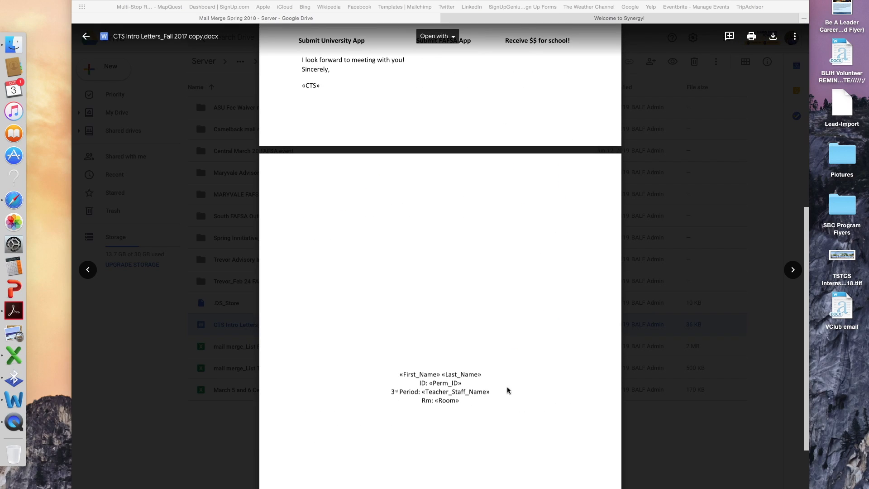
{"action": "scroll", "coordinate": [467, 379], "scroll_direction": "up", "scroll_amount": 8}
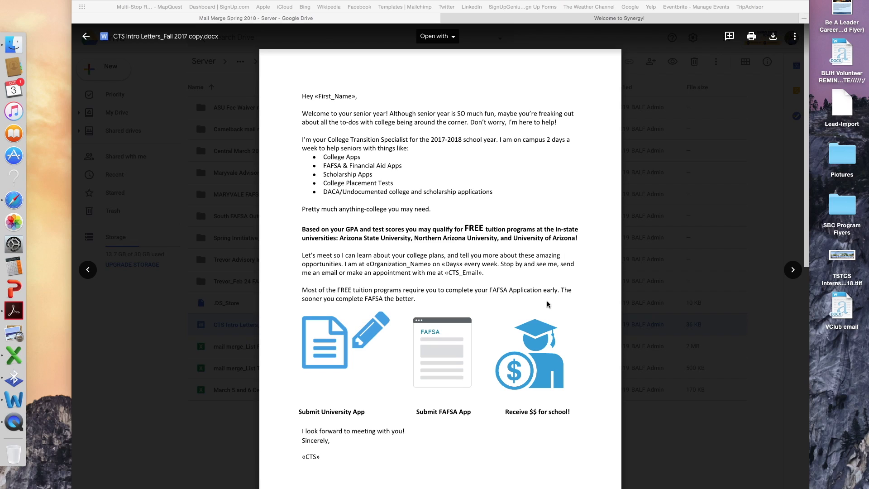
{"action": "scroll", "coordinate": [547, 301], "scroll_direction": "down", "scroll_amount": 10}
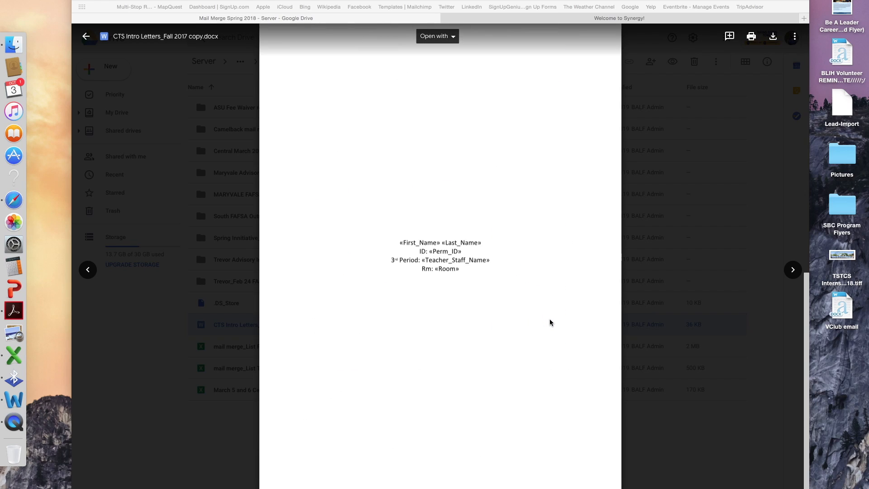
{"action": "scroll", "coordinate": [550, 318], "scroll_direction": "up", "scroll_amount": 10}
{"action": "left_click", "coordinate": [611, 19]}
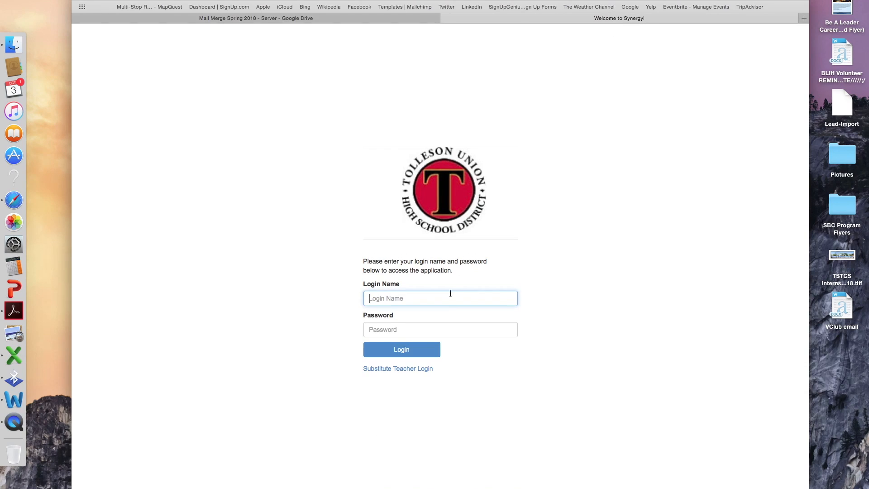
{"action": "key", "text": "Tab"}
{"action": "type", "text": "••••••••••••"}
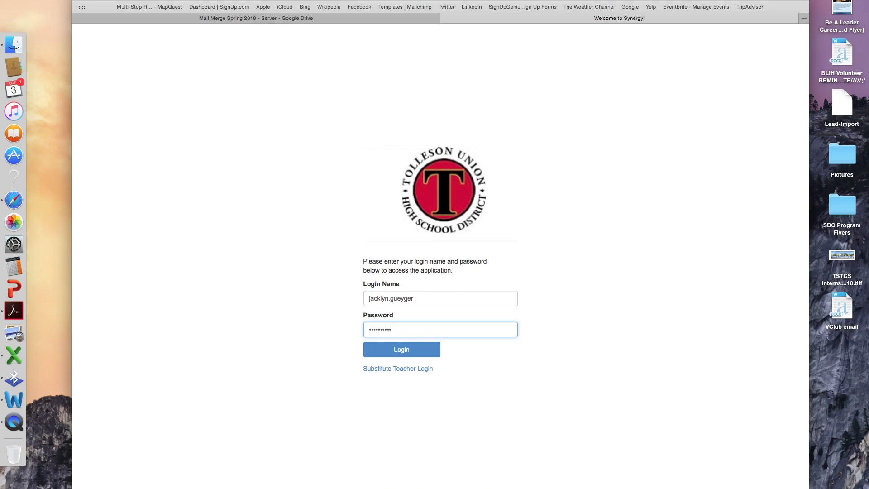
{"action": "key", "text": "Return"}
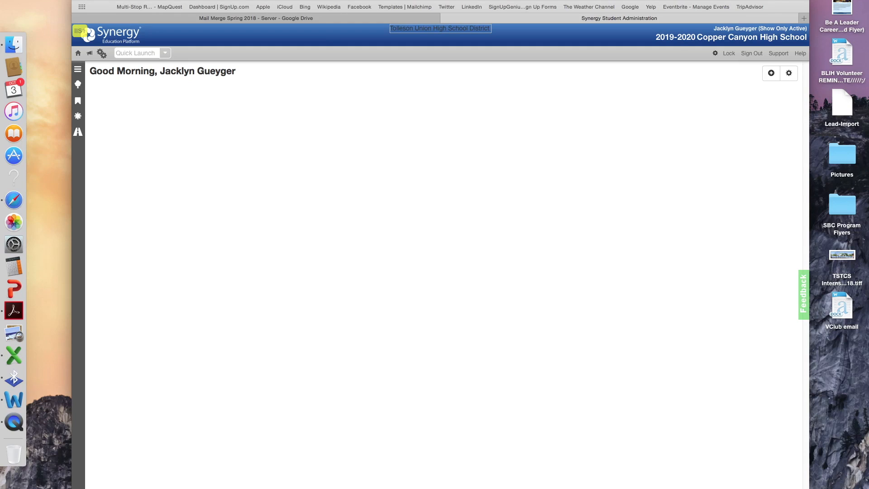
- Save Synergy's year and school focus unchanged, keeping active students
{"action": "key", "text": "F11"}
{"action": "key", "text": "F11"}
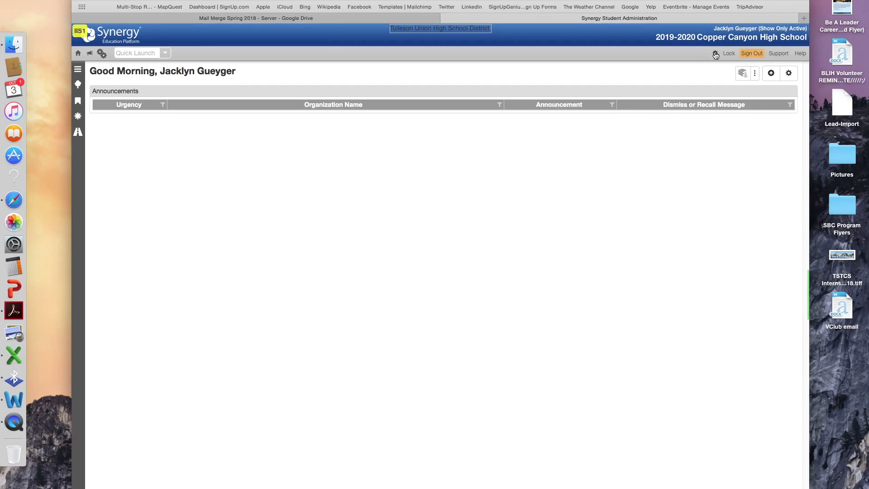
{"action": "left_click", "coordinate": [768, 41]}
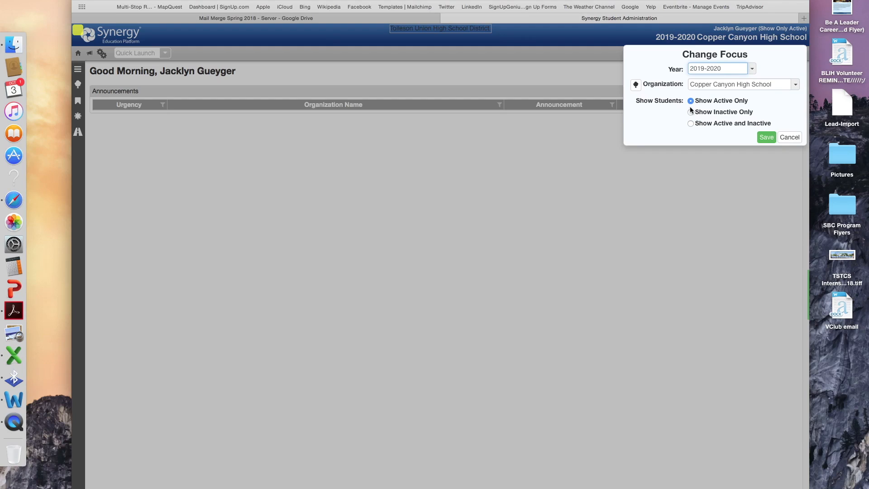
{"action": "left_click", "coordinate": [766, 138]}
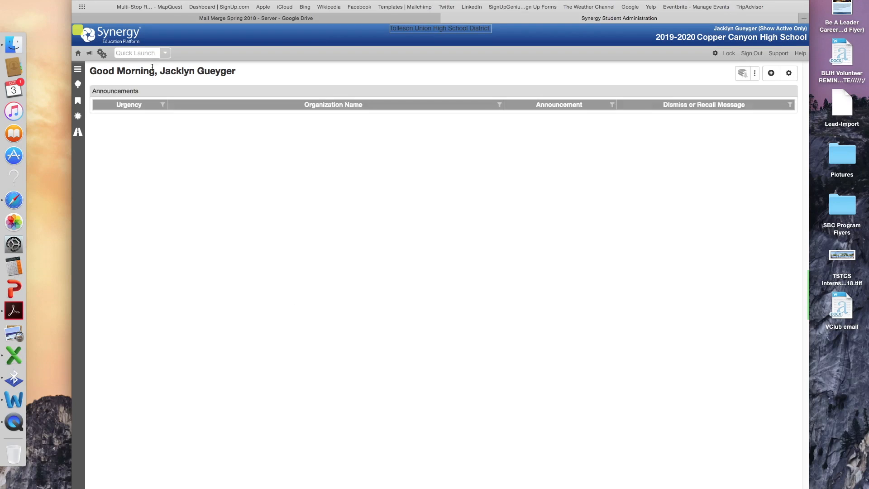
- Find stu202 in Quick Launch and open STU202 - Student Schedule
{"action": "left_click", "coordinate": [149, 53]}
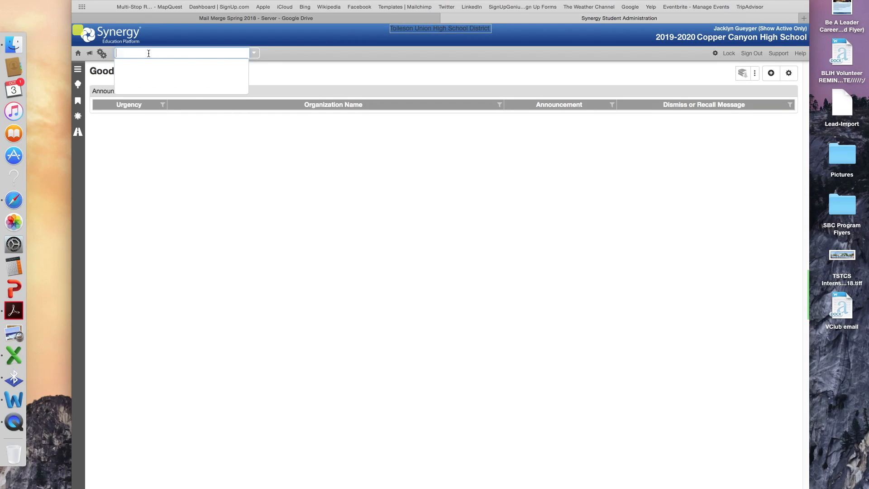
{"action": "type", "text": "stu202"}
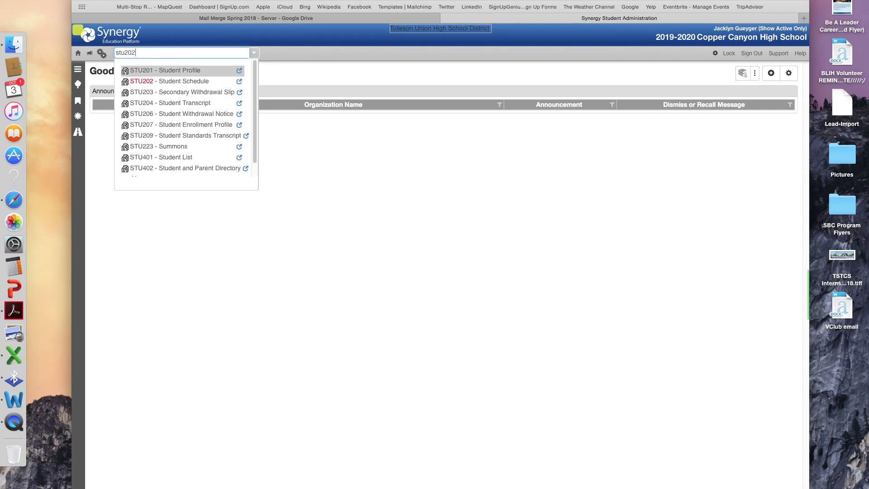
{"action": "left_click", "coordinate": [167, 72]}
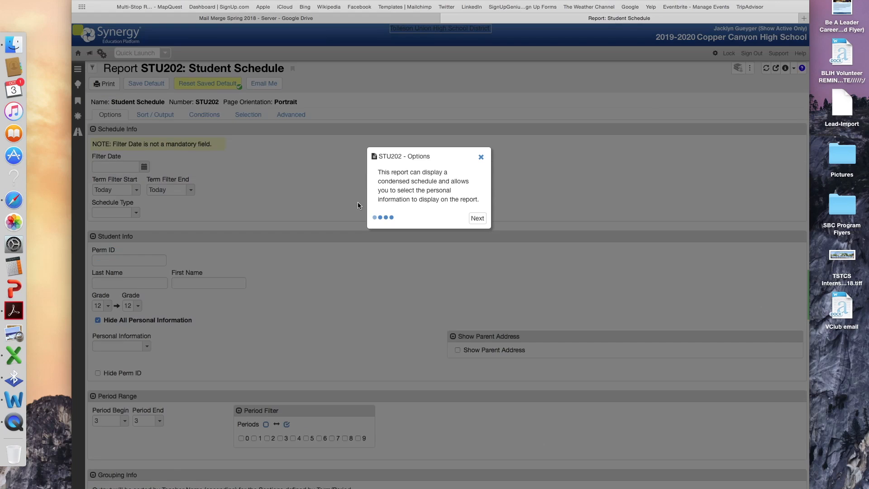
- Keep Period Begin and End at 3 and tick 3 under Period Filter
{"action": "left_click", "coordinate": [481, 157]}
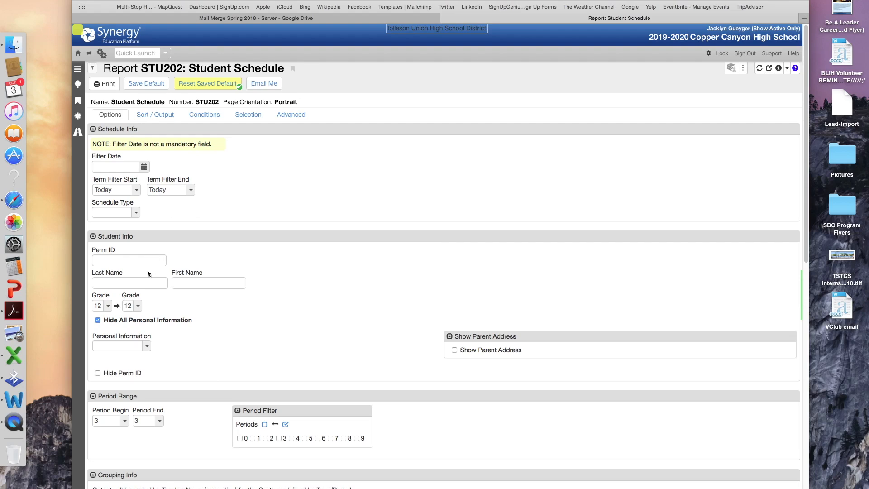
{"action": "scroll", "coordinate": [148, 270], "scroll_direction": "down", "scroll_amount": 1}
{"action": "scroll", "coordinate": [183, 278], "scroll_direction": "down", "scroll_amount": 3}
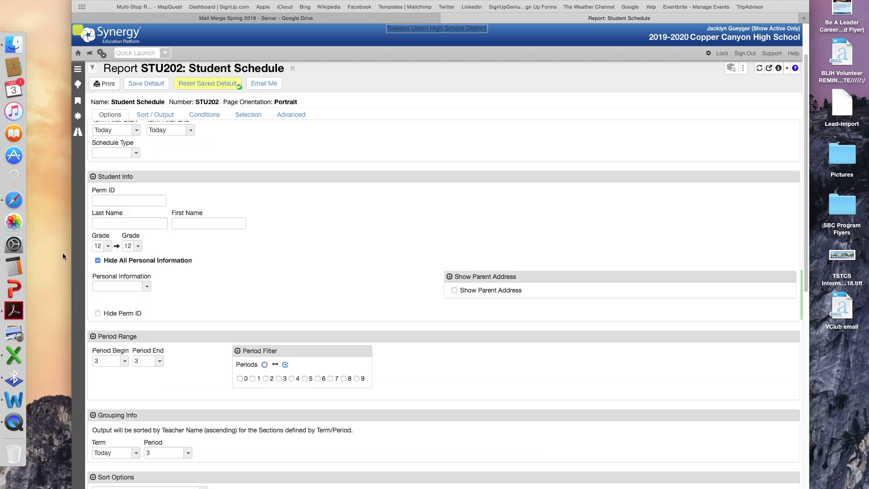
{"action": "scroll", "coordinate": [207, 282], "scroll_direction": "down", "scroll_amount": 2}
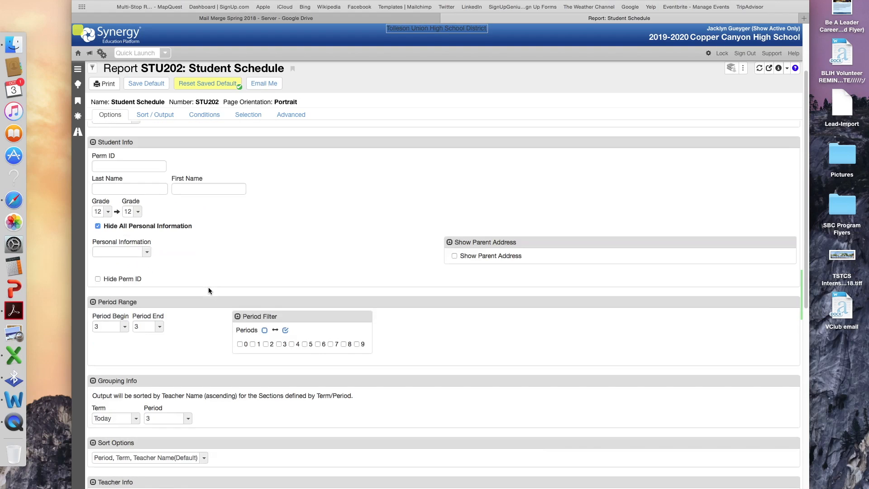
{"action": "scroll", "coordinate": [172, 239], "scroll_direction": "down", "scroll_amount": 1}
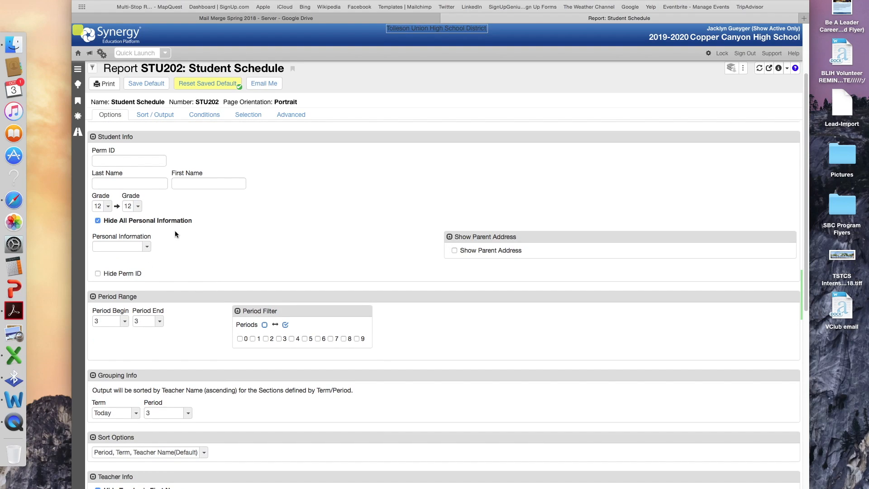
{"action": "scroll", "coordinate": [161, 265], "scroll_direction": "down", "scroll_amount": 3}
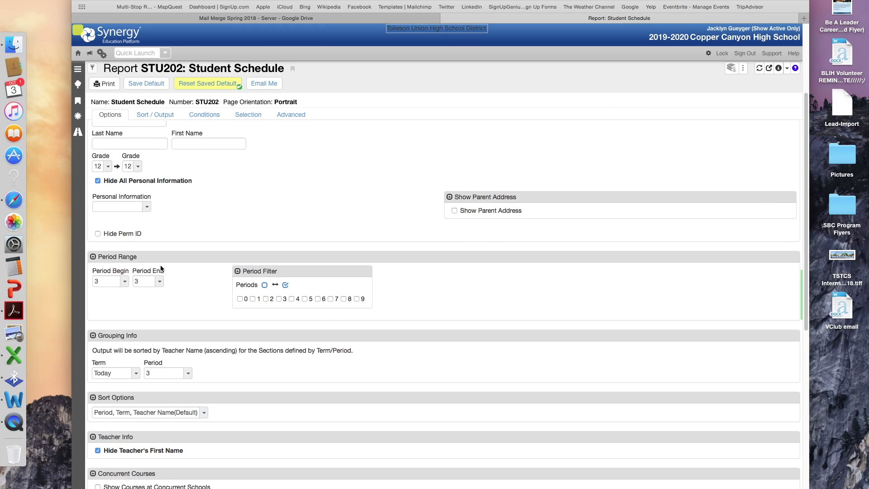
{"action": "left_click", "coordinate": [126, 282]}
{"action": "left_click", "coordinate": [115, 338]}
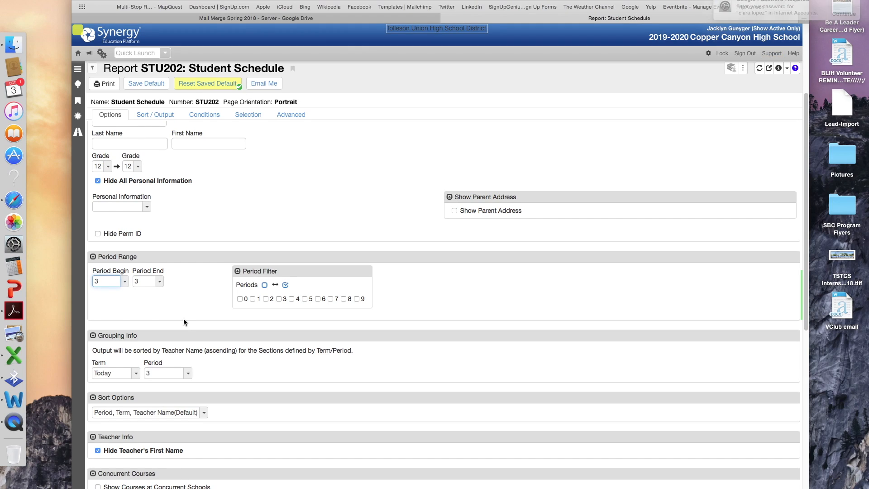
{"action": "left_click", "coordinate": [160, 282]}
{"action": "left_click", "coordinate": [162, 344]}
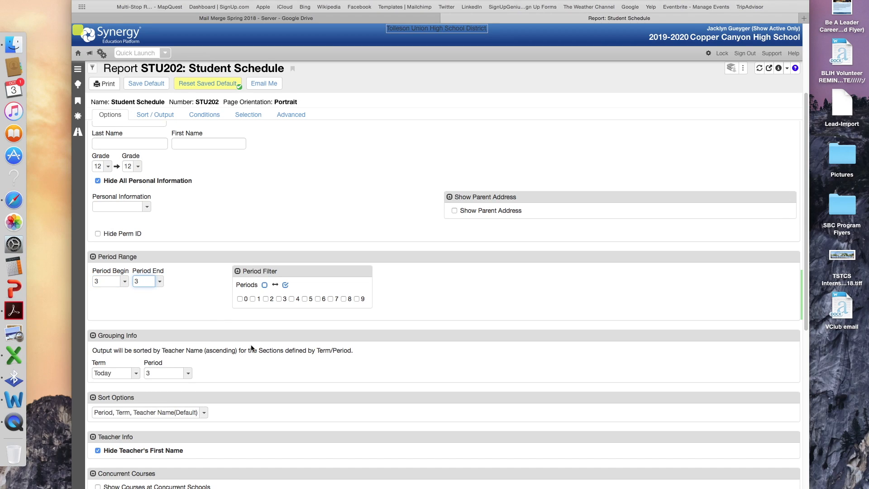
{"action": "left_click", "coordinate": [279, 299]}
- Save these period 3 options as the STU202 report default
{"action": "scroll", "coordinate": [183, 337], "scroll_direction": "down", "scroll_amount": 3}
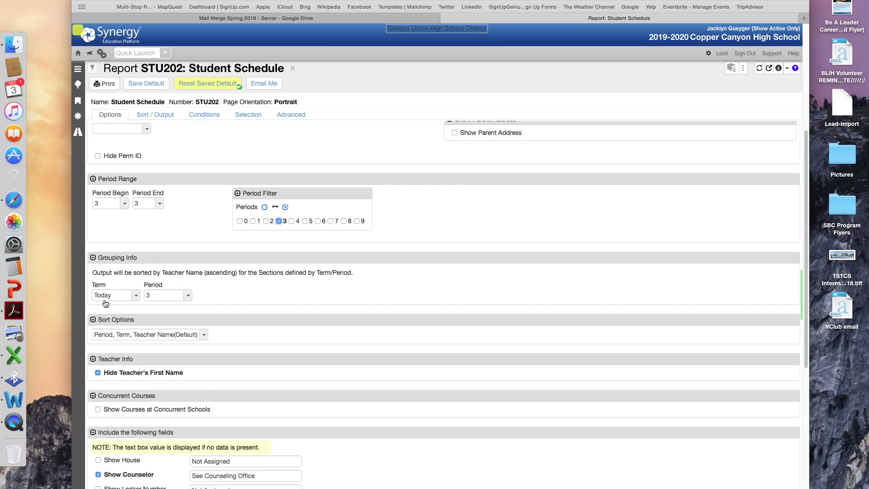
{"action": "scroll", "coordinate": [240, 332], "scroll_direction": "down", "scroll_amount": 2}
{"action": "scroll", "coordinate": [240, 332], "scroll_direction": "down", "scroll_amount": 3}
{"action": "scroll", "coordinate": [238, 333], "scroll_direction": "up", "scroll_amount": 10}
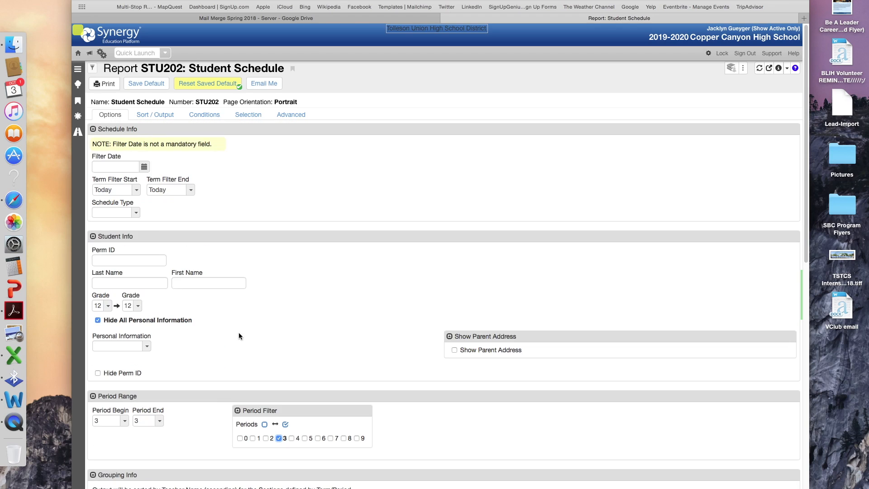
{"action": "left_click", "coordinate": [151, 84]}
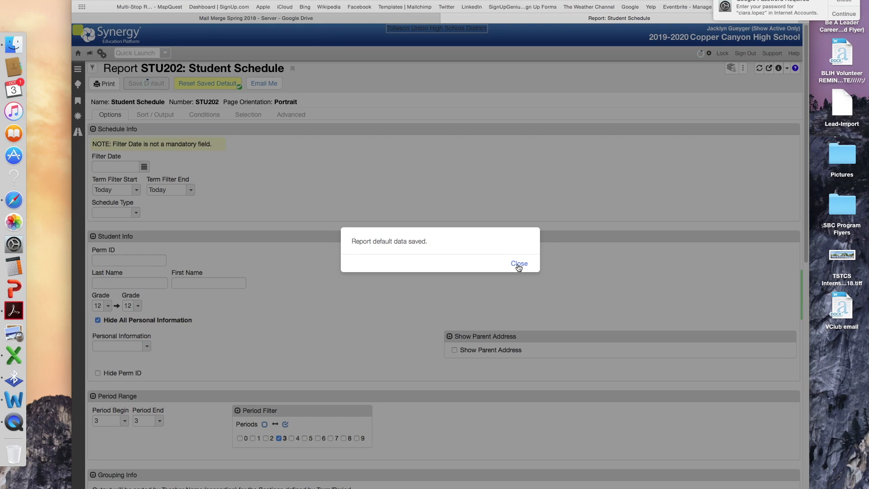
{"action": "left_click", "coordinate": [519, 264]}
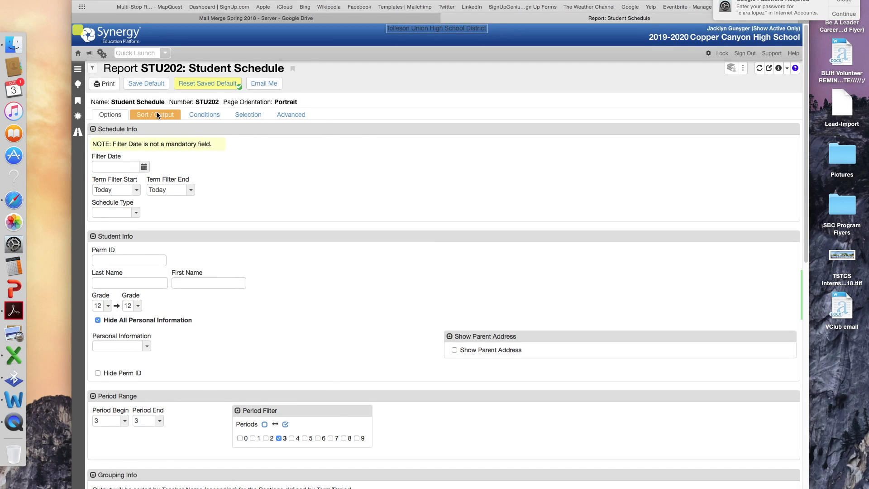
- Keep active students and Excel (XLS) output, save as default, and print STU202
{"action": "left_click", "coordinate": [156, 113]}
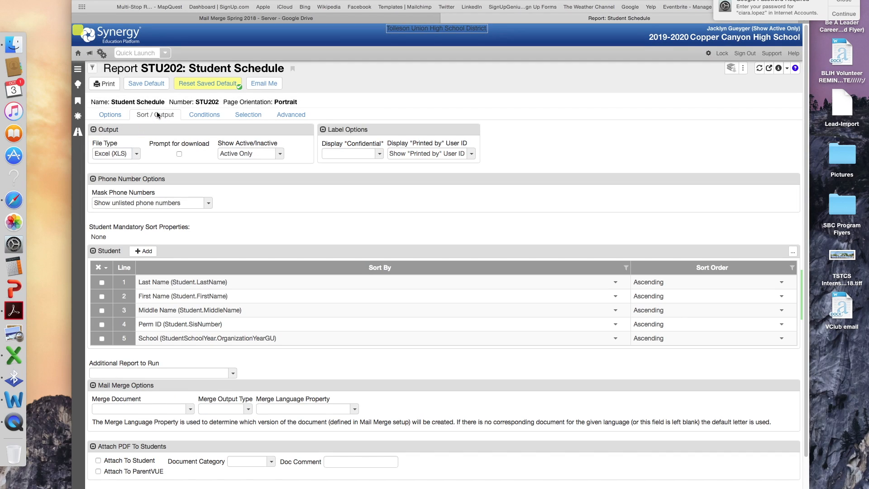
{"action": "left_click", "coordinate": [258, 157]}
{"action": "left_click", "coordinate": [258, 156]}
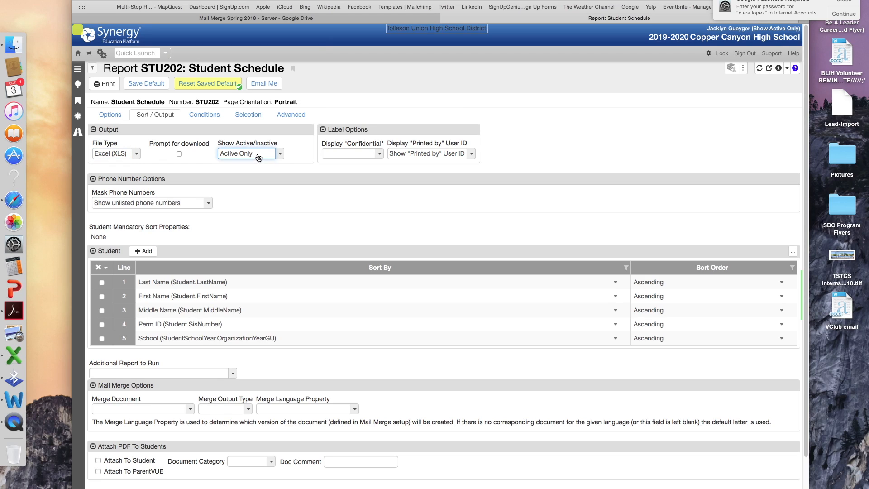
{"action": "left_click", "coordinate": [134, 158]}
{"action": "left_click", "coordinate": [139, 158]}
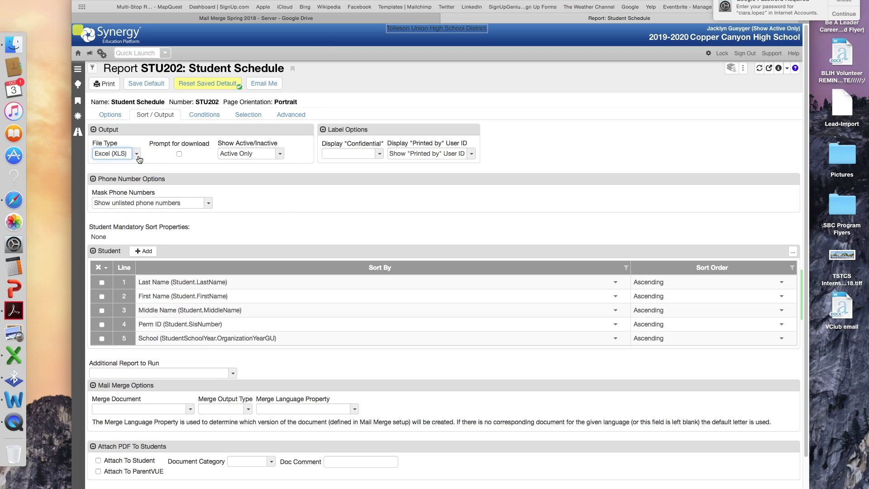
{"action": "left_click", "coordinate": [149, 83]}
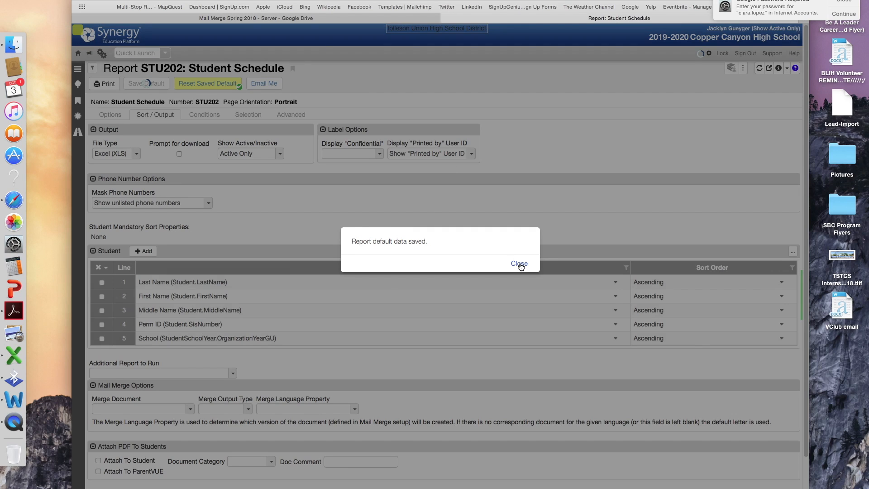
{"action": "left_click", "coordinate": [520, 264]}
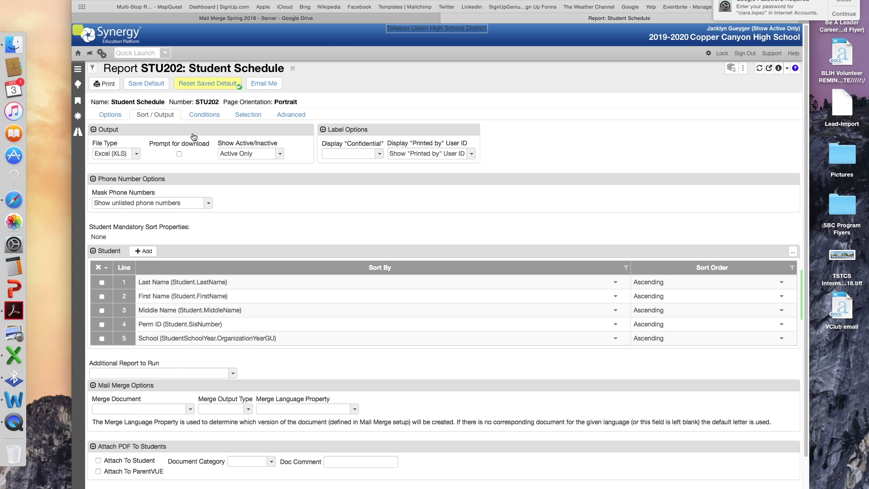
{"action": "left_click", "coordinate": [107, 84]}
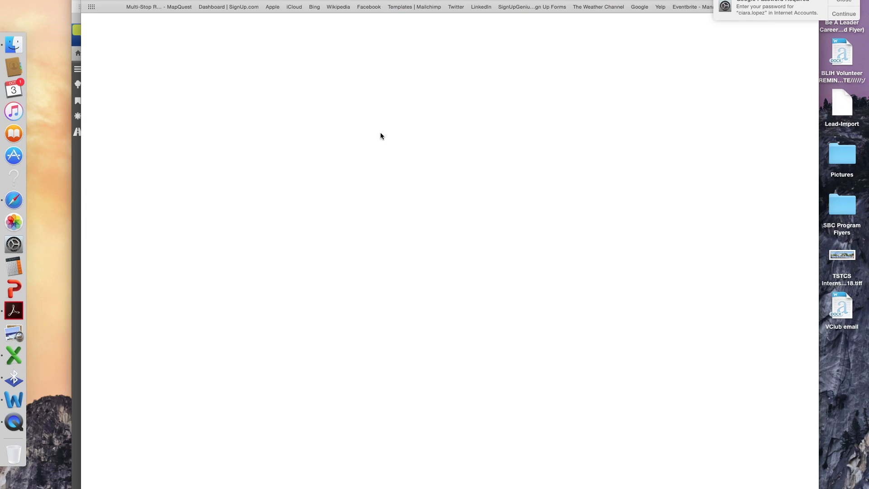
- Open the downloaded schedule XLS in Excel with the workbook window full screen
{"action": "left_click", "coordinate": [837, 3]}
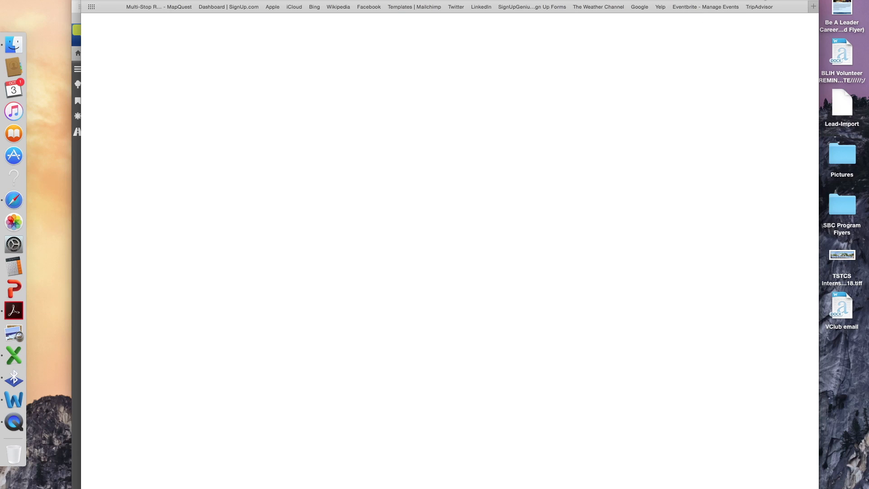
{"action": "double_click", "coordinate": [732, 34]}
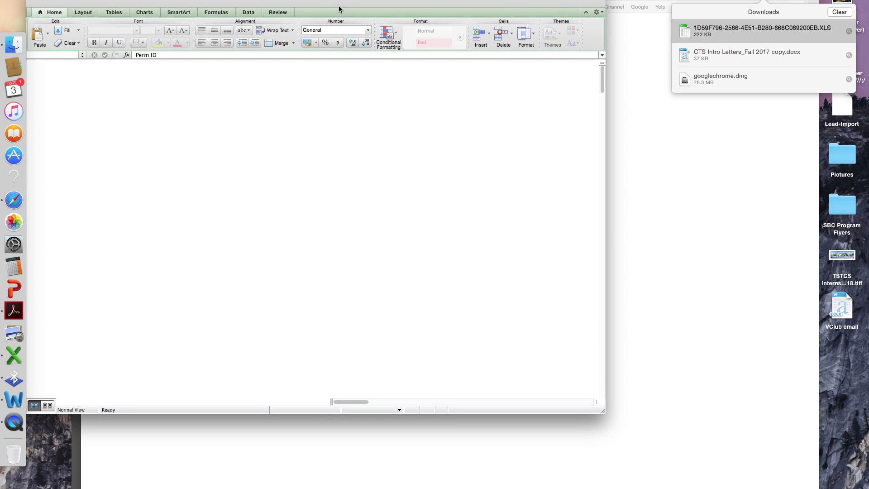
{"action": "left_click_drag", "start_coordinate": [340, 1], "coordinate": [408, 1]}
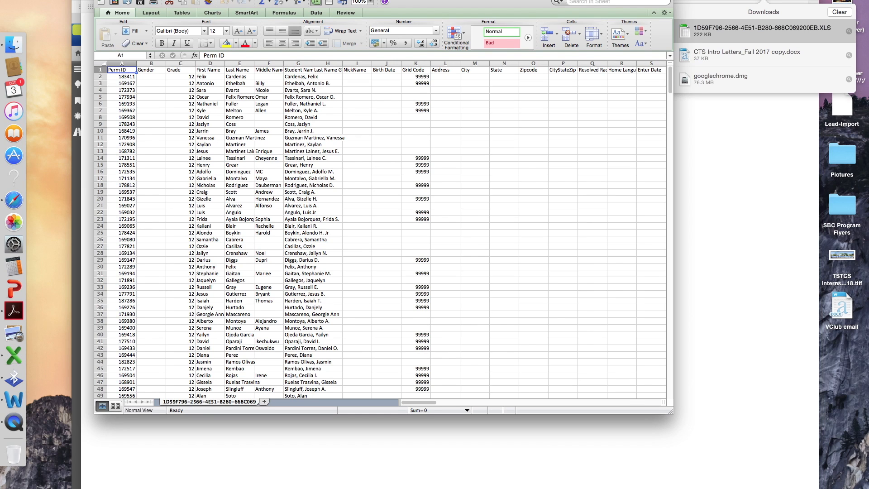
{"action": "left_click", "coordinate": [118, 0]}
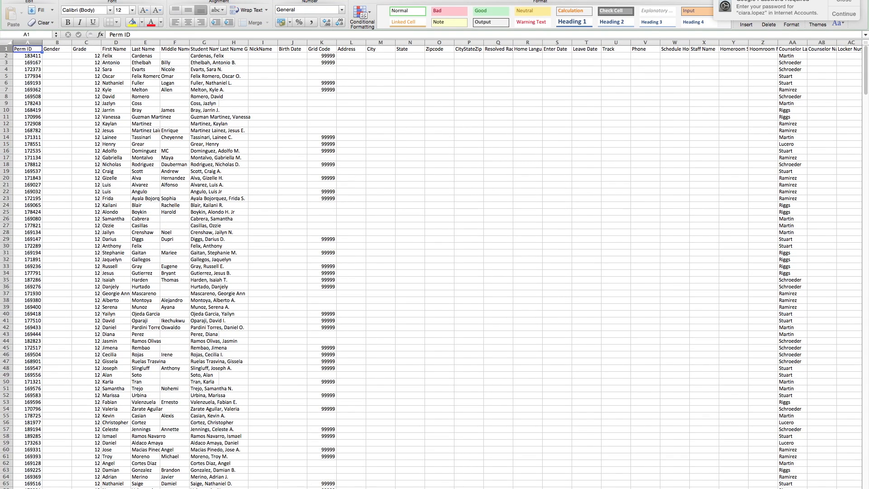
{"action": "scroll", "coordinate": [435, 267], "scroll_direction": "right", "scroll_amount": 10}
{"action": "scroll", "coordinate": [471, 161], "scroll_direction": "right", "scroll_amount": 7}
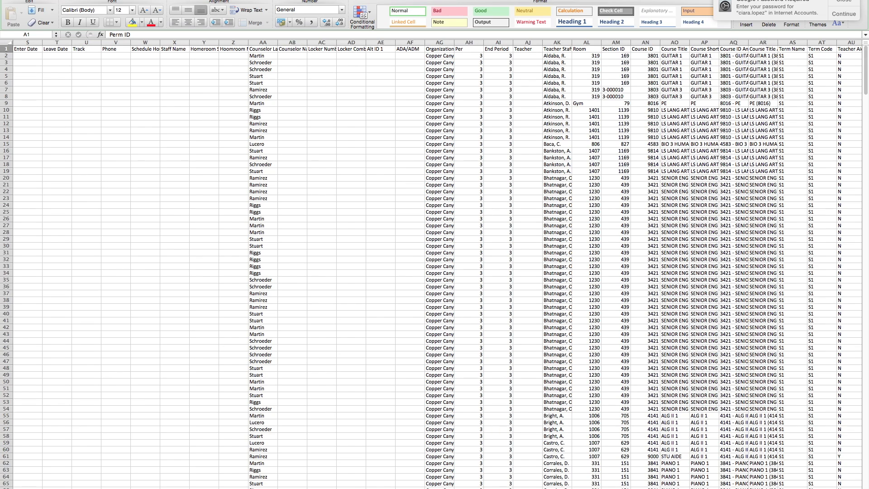
{"action": "scroll", "coordinate": [434, 267], "scroll_direction": "left", "scroll_amount": 17}
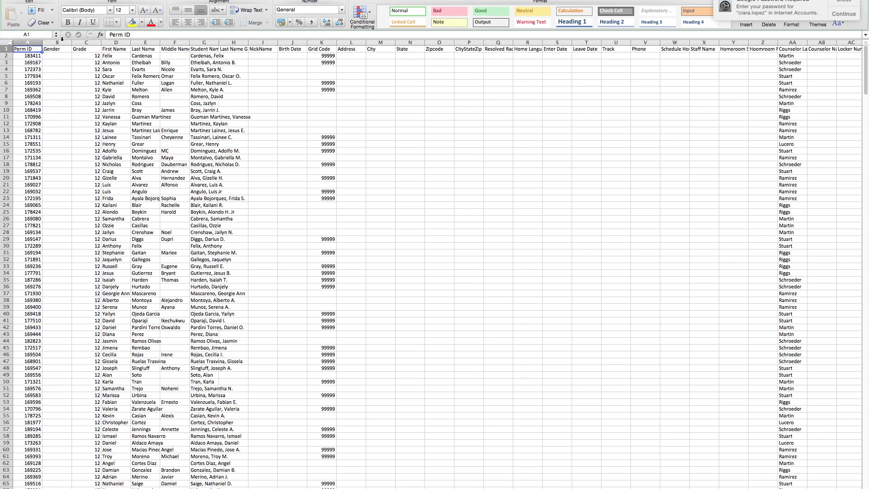
- Delete the empty Gender column and the empty columns from G onward; widen Student Name
{"action": "left_click", "coordinate": [61, 40]}
{"action": "left_click", "coordinate": [59, 43]}
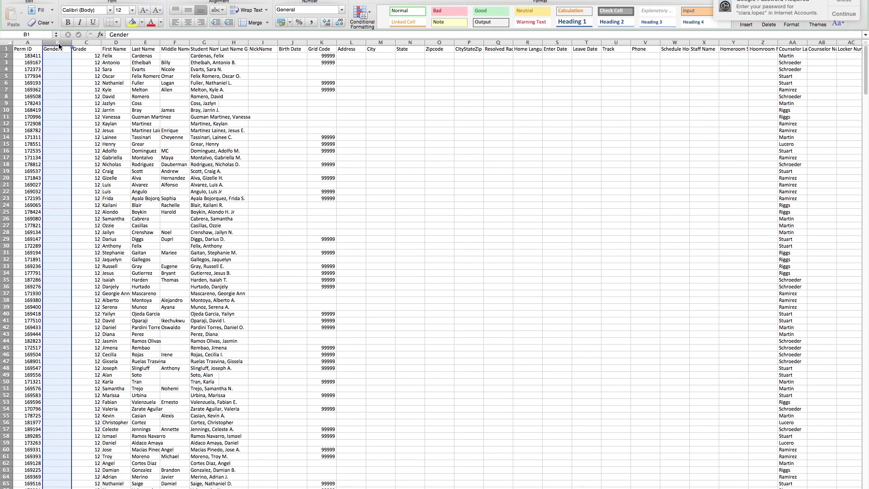
{"action": "right_click", "coordinate": [58, 45]}
{"action": "key", "text": "Escape"}
{"action": "key", "text": "super+minus"}
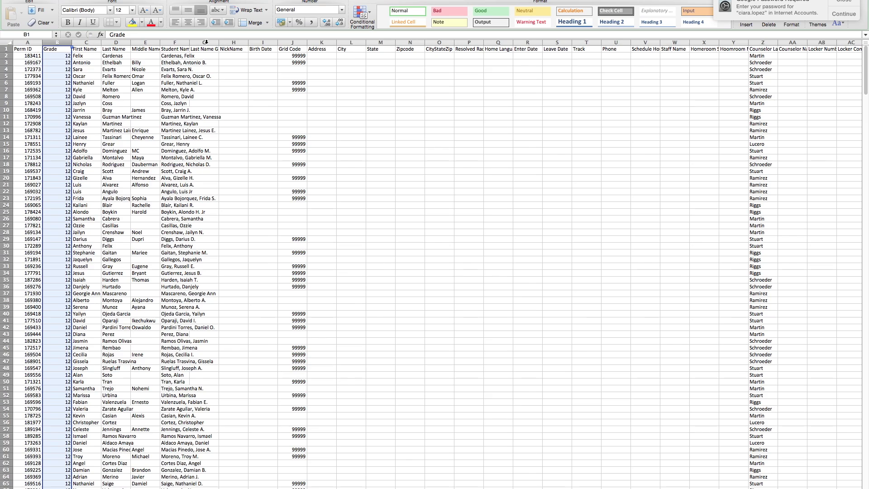
{"action": "left_click_drag", "start_coordinate": [189, 43], "coordinate": [238, 44]}
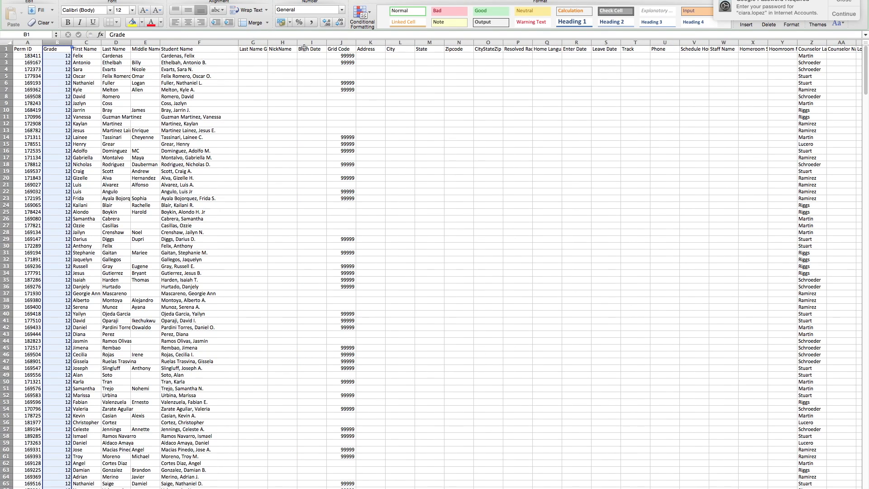
{"action": "left_click_drag", "start_coordinate": [250, 41], "coordinate": [780, 61]}
{"action": "right_click", "coordinate": [781, 60]}
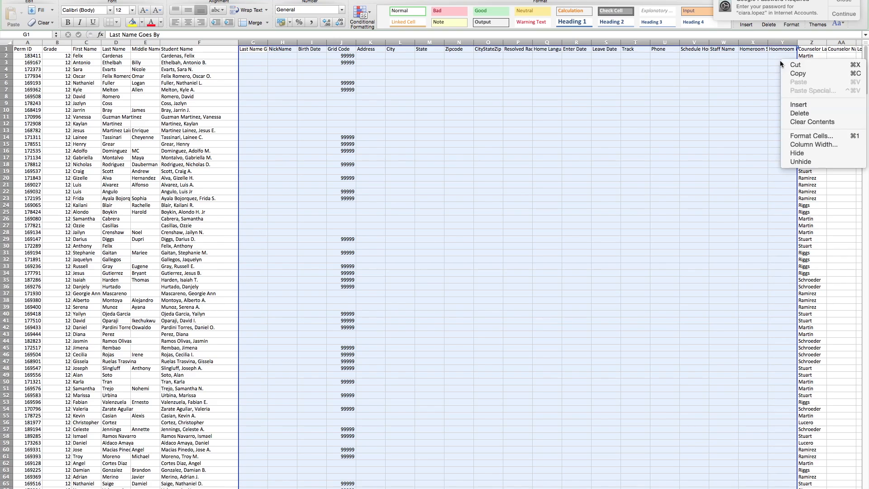
{"action": "left_click", "coordinate": [793, 113]}
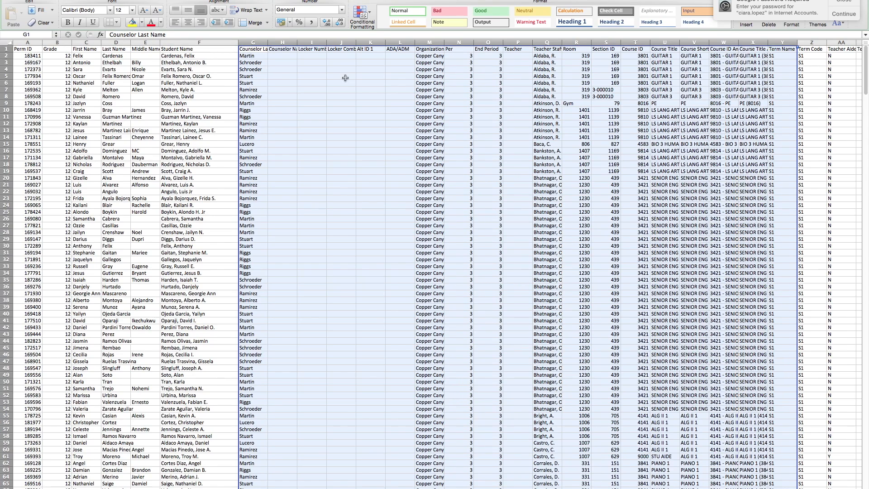
- Delete the counselor and locker columns H–L, the End Period column and empty Teacher column
{"action": "left_click", "coordinate": [281, 42]}
{"action": "left_click_drag", "start_coordinate": [282, 40], "coordinate": [394, 60]}
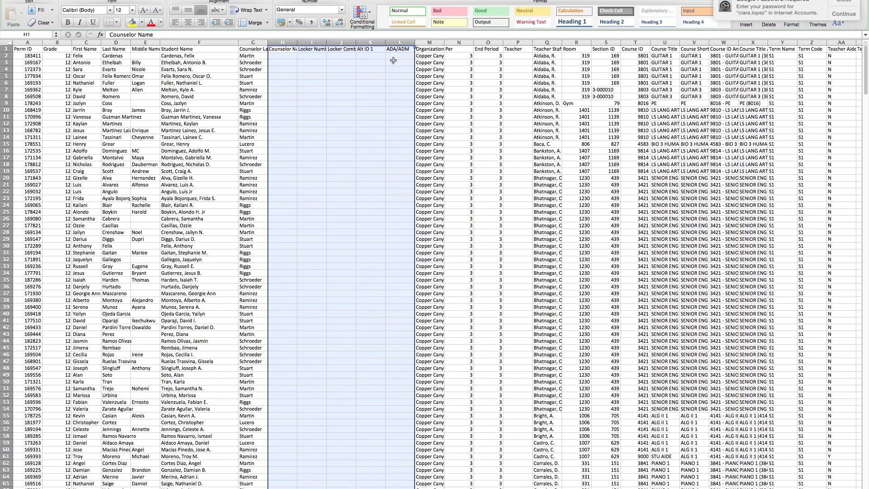
{"action": "right_click", "coordinate": [394, 60]}
{"action": "left_click", "coordinate": [410, 117]}
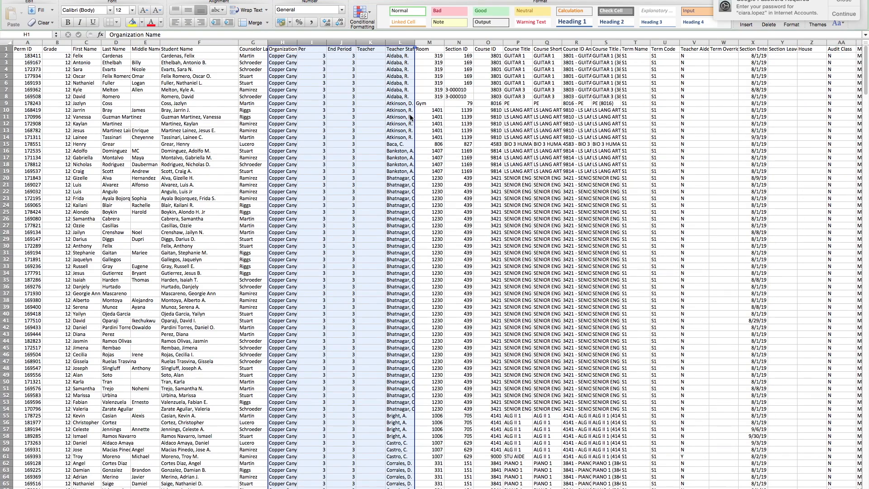
{"action": "left_click", "coordinate": [340, 42]}
{"action": "right_click", "coordinate": [341, 43]}
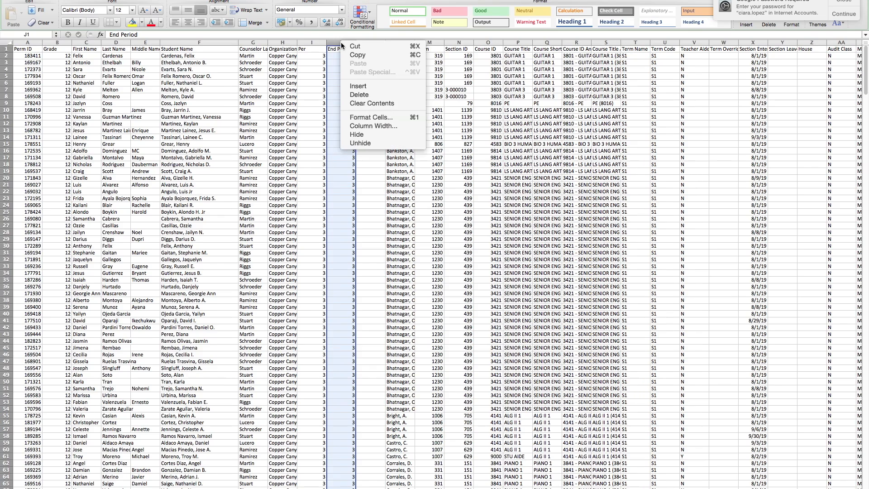
{"action": "left_click", "coordinate": [357, 95]}
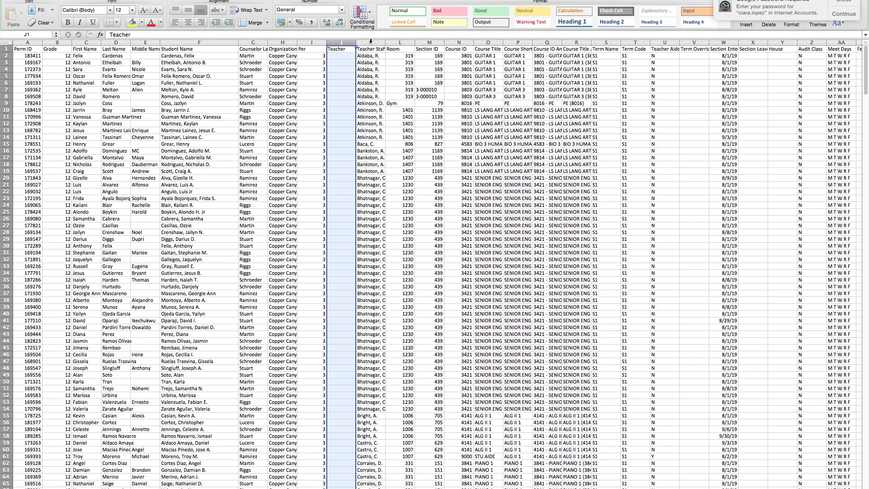
{"action": "right_click", "coordinate": [341, 42]}
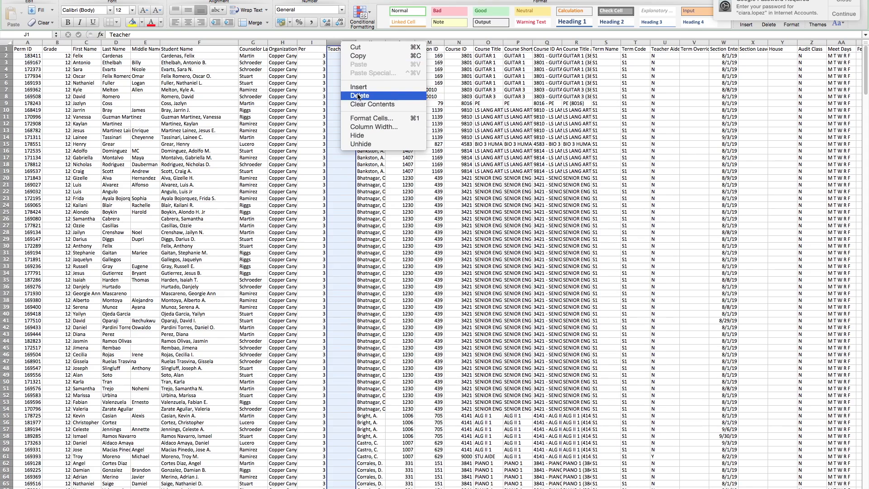
{"action": "left_click", "coordinate": [358, 96]}
- Delete Section ID, Course ID, Course Title and every column after Course Title And ID
{"action": "left_click", "coordinate": [370, 43]}
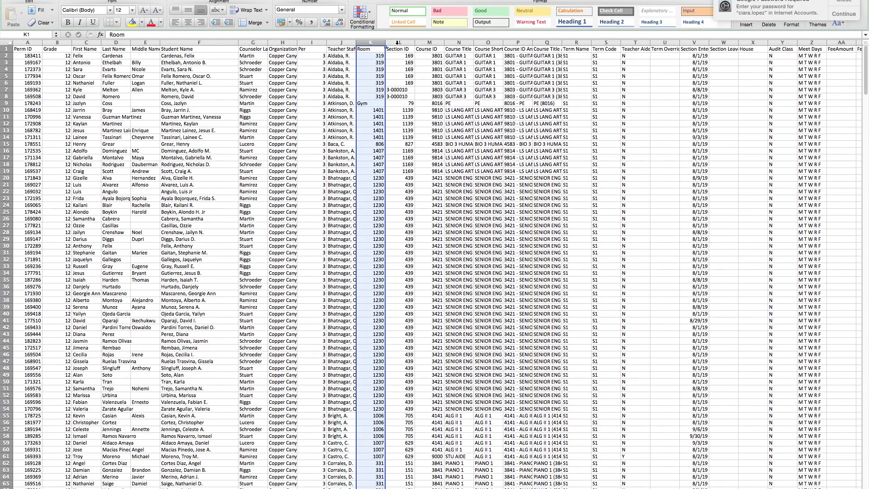
{"action": "left_click_drag", "start_coordinate": [400, 42], "coordinate": [447, 48]}
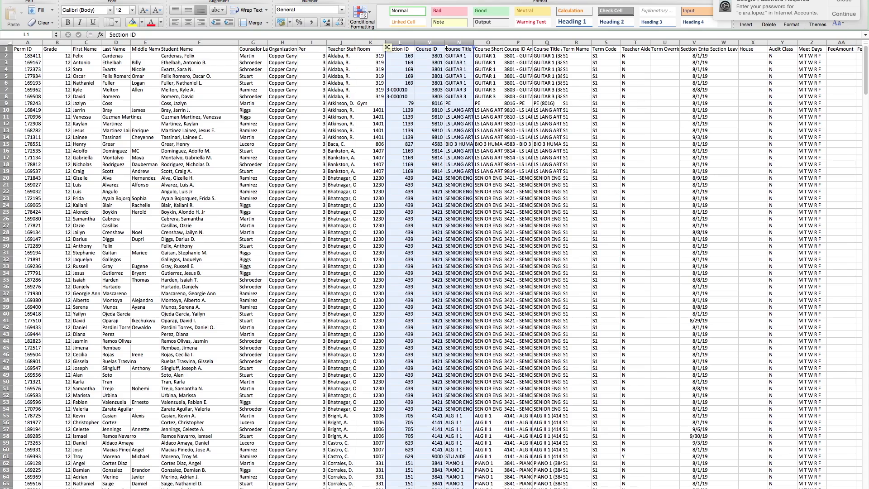
{"action": "right_click", "coordinate": [446, 73]}
{"action": "left_click", "coordinate": [454, 127]}
{"action": "left_click_drag", "start_coordinate": [480, 42], "coordinate": [705, 86]}
{"action": "right_click", "coordinate": [705, 86]}
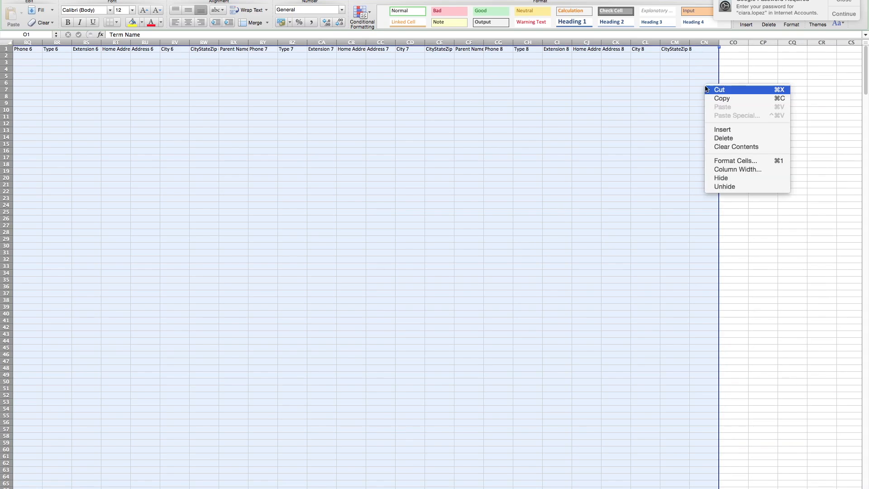
{"action": "left_click", "coordinate": [718, 141]}
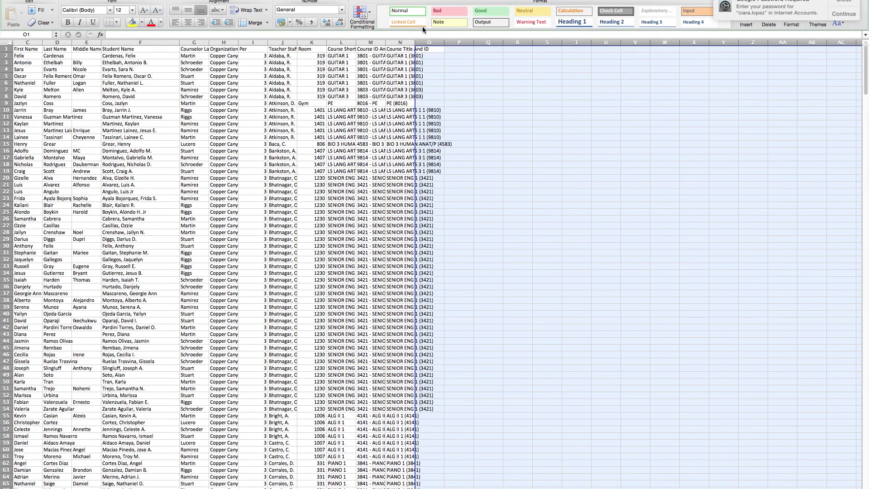
- Widen Course Title And ID; AutoFit Course ID And Title, Teacher Staff Name and Room
{"action": "left_click", "coordinate": [417, 46]}
{"action": "left_click_drag", "start_coordinate": [415, 43], "coordinate": [464, 45]}
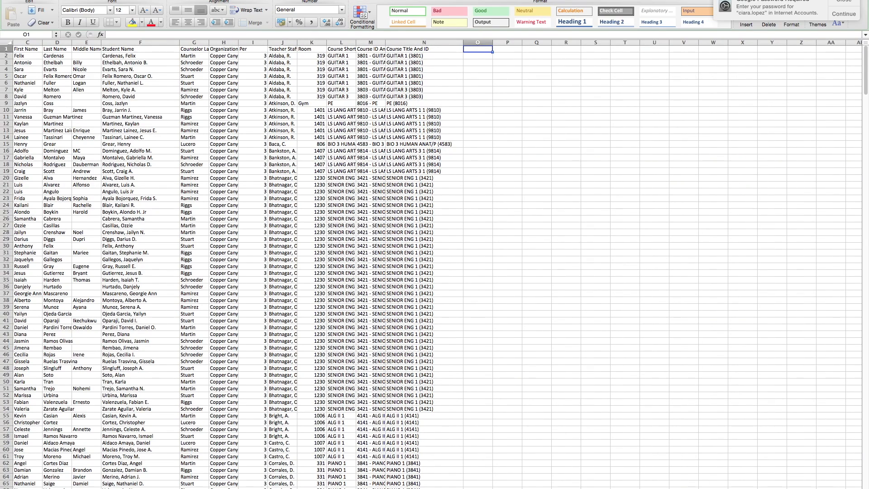
{"action": "scroll", "coordinate": [407, 263], "scroll_direction": "left", "scroll_amount": 2}
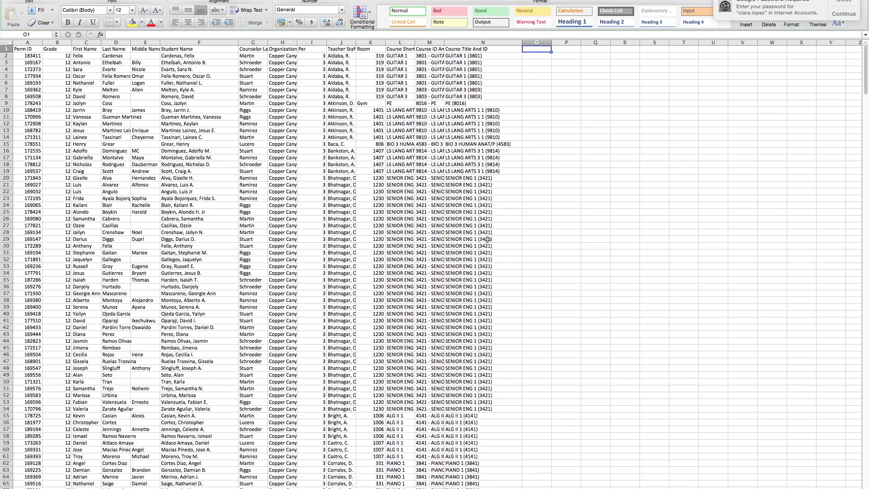
{"action": "scroll", "coordinate": [516, 358], "scroll_direction": "down", "scroll_amount": 1}
{"action": "scroll", "coordinate": [517, 358], "scroll_direction": "down", "scroll_amount": 1}
{"action": "scroll", "coordinate": [515, 360], "scroll_direction": "up", "scroll_amount": 2}
{"action": "scroll", "coordinate": [455, 353], "scroll_direction": "down", "scroll_amount": 3}
{"action": "scroll", "coordinate": [467, 367], "scroll_direction": "up", "scroll_amount": 3}
{"action": "scroll", "coordinate": [468, 368], "scroll_direction": "up", "scroll_amount": 1}
{"action": "double_click", "coordinate": [443, 42]}
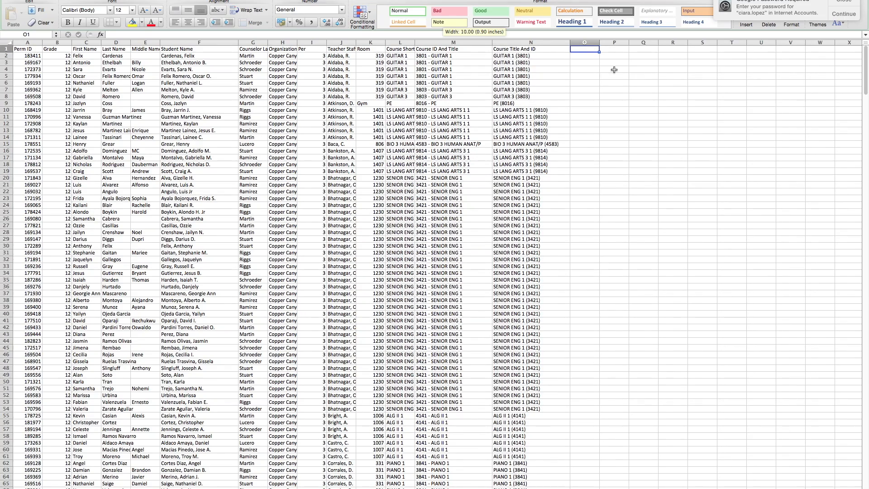
{"action": "double_click", "coordinate": [354, 42]}
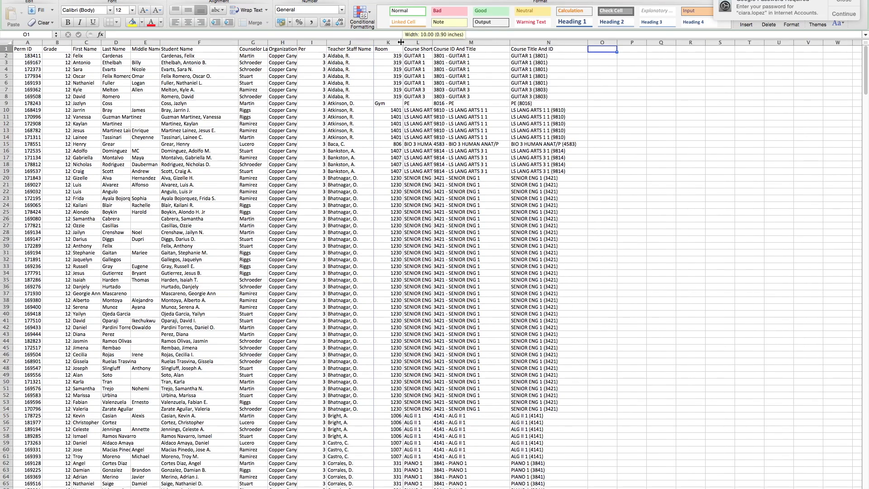
{"action": "double_click", "coordinate": [408, 42]}
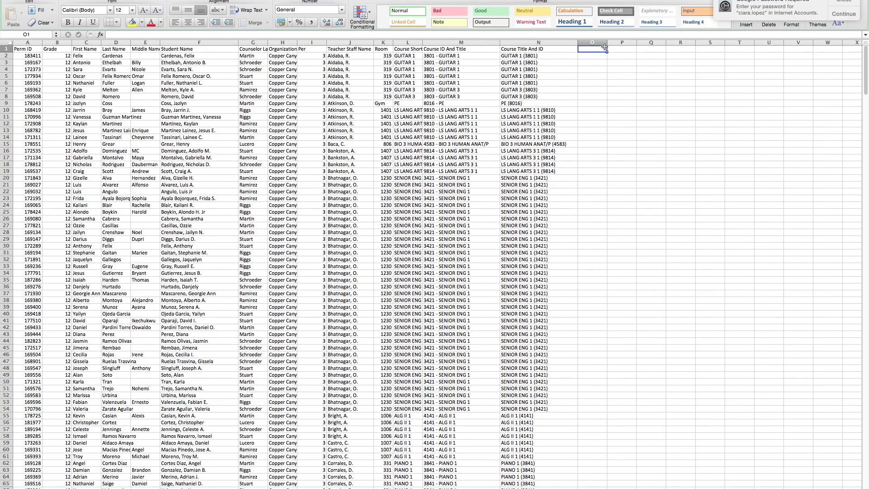
- Enter the heading GPA in cell O1 of the roster sheet
{"action": "type", "text": "GPA"}
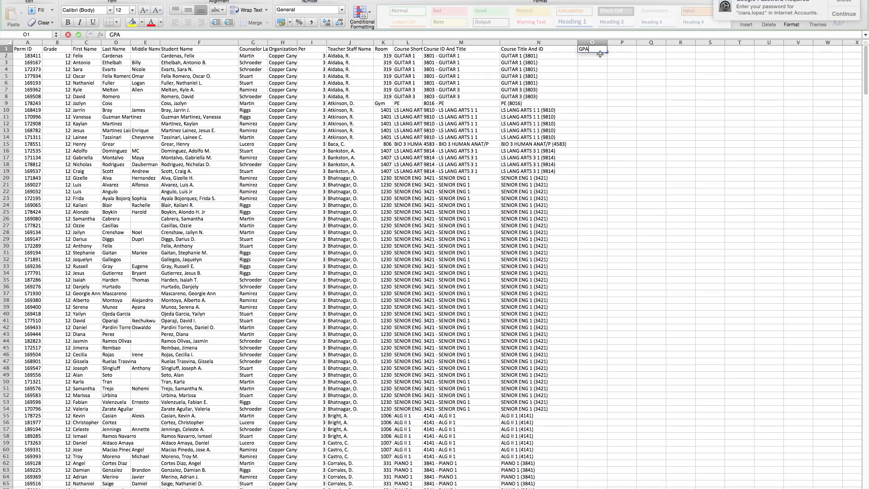
{"action": "left_click", "coordinate": [600, 60]}
{"action": "left_click", "coordinate": [597, 51]}
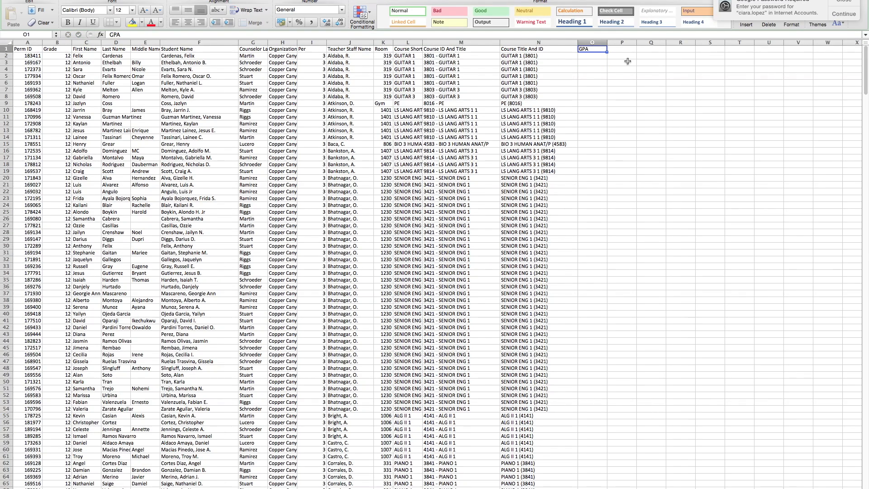
- Check the empty gpa sheet, go back to the roster, and exit full screen
{"action": "left_click", "coordinate": [844, 1]}
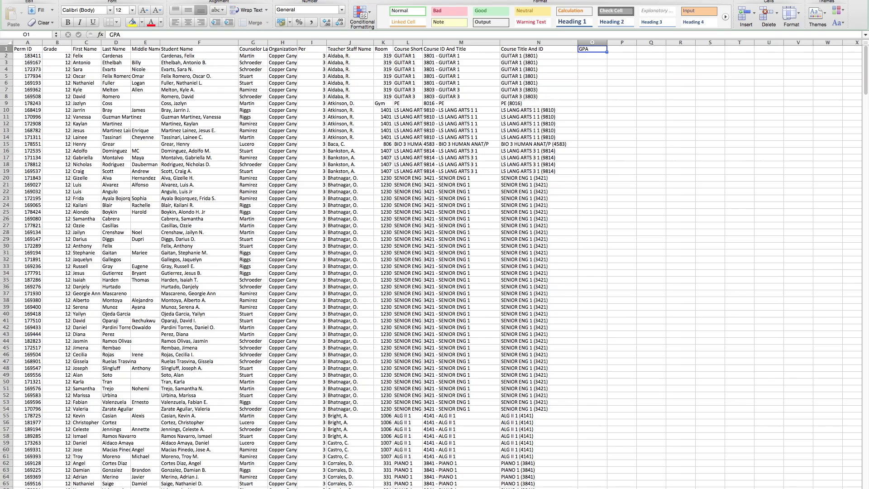
{"action": "key", "text": "ctrl+Page_Down"}
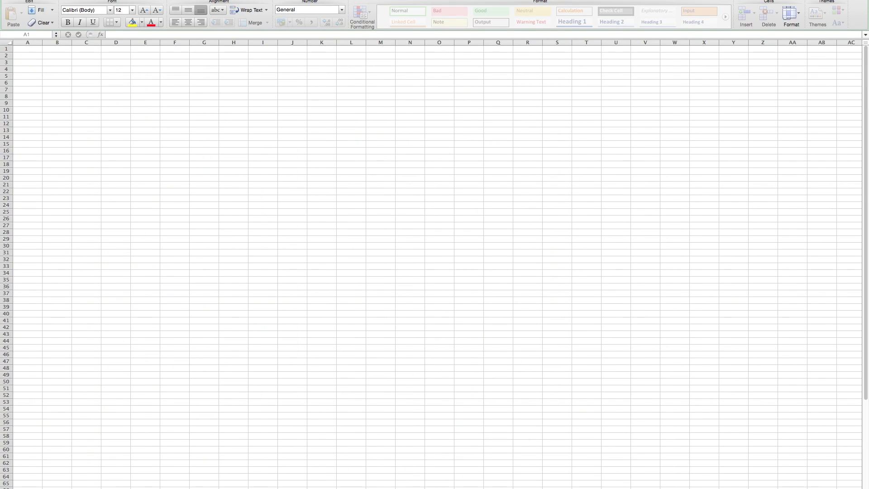
{"action": "left_click", "coordinate": [204, 457]}
{"action": "key", "text": "ctrl+Page_Up"}
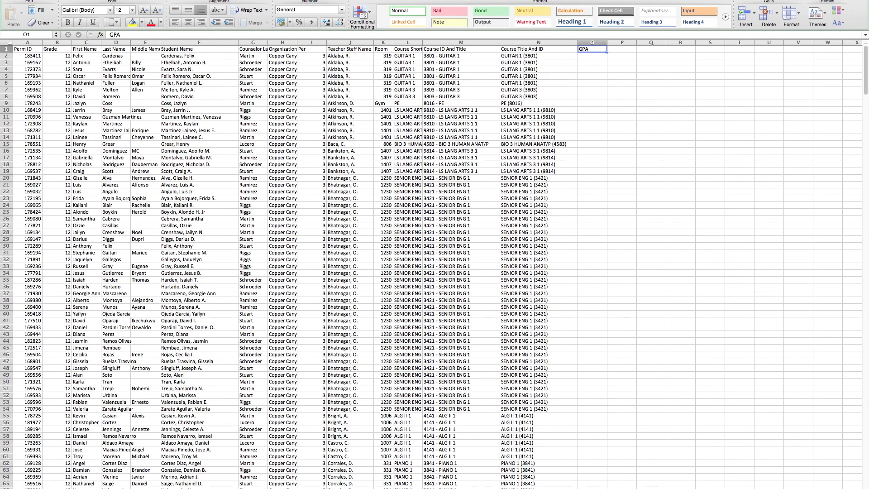
{"action": "left_click", "coordinate": [739, 128]}
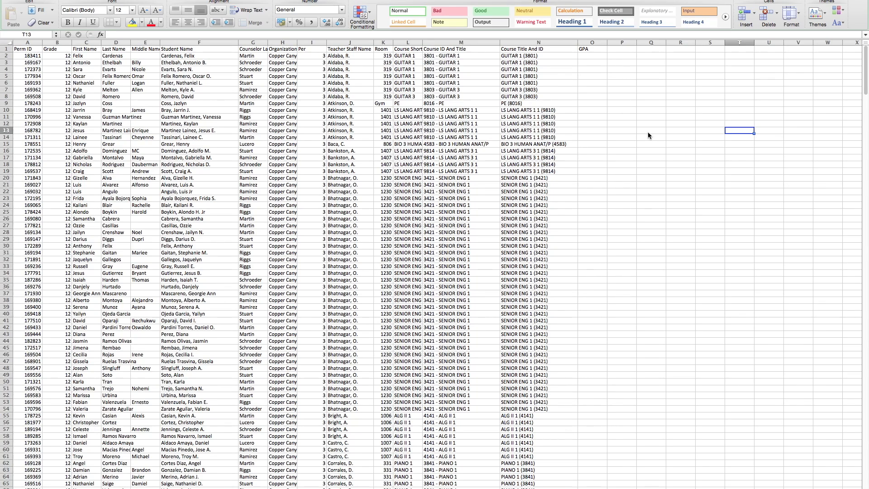
{"action": "key", "text": "Escape"}
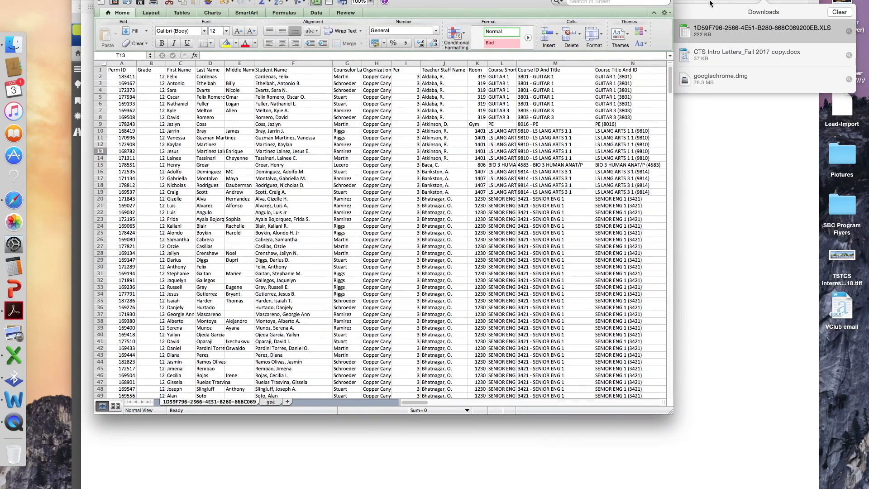
- Launch the GRD415 Student School Rank report via grd415 in Synergy's Quick Launch
{"action": "left_click", "coordinate": [710, 3]}
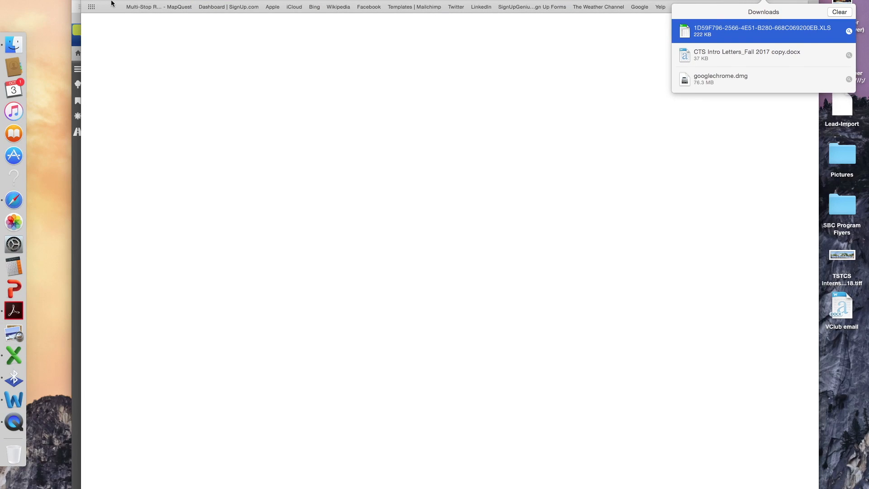
{"action": "left_click", "coordinate": [75, 43]}
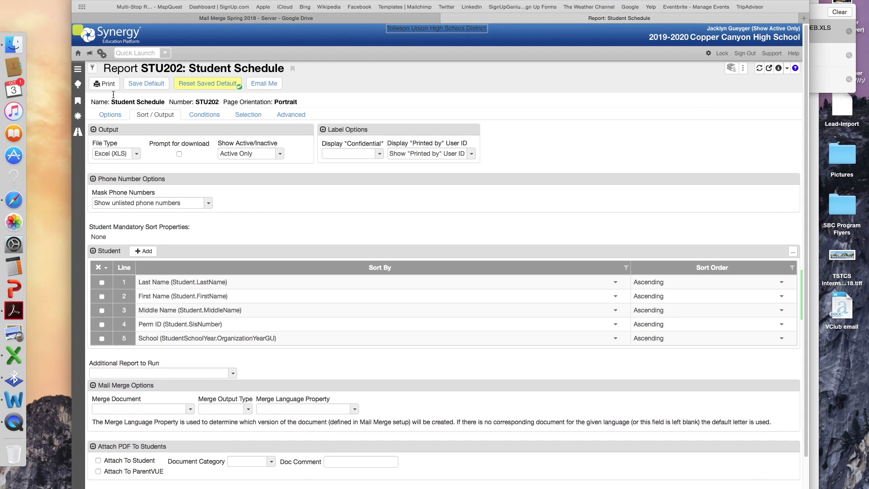
{"action": "left_click", "coordinate": [131, 52]}
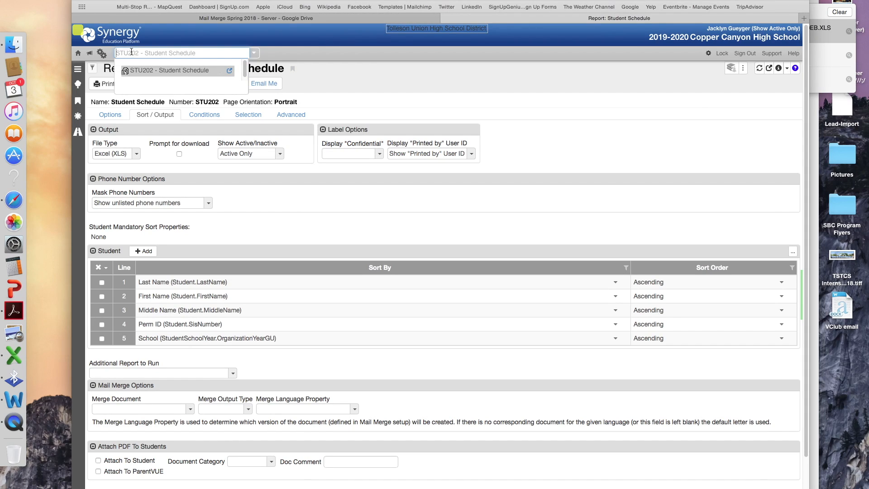
{"action": "type", "text": "grd415"}
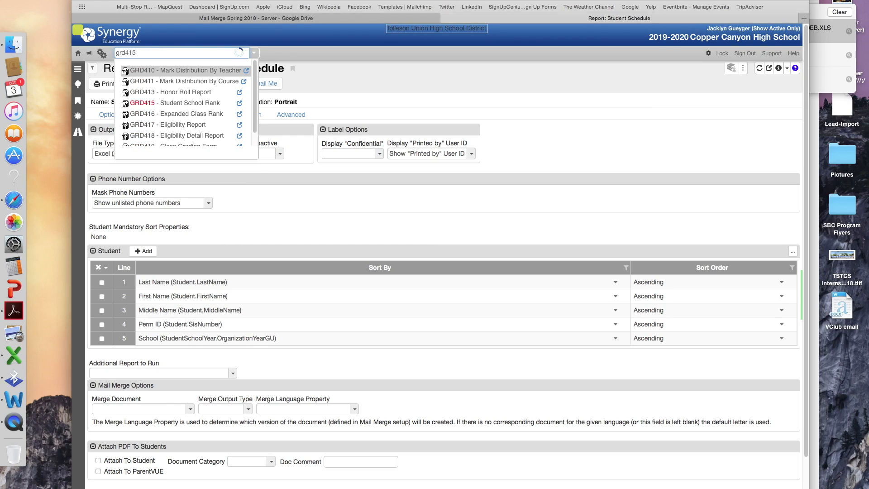
{"action": "key", "text": "Return"}
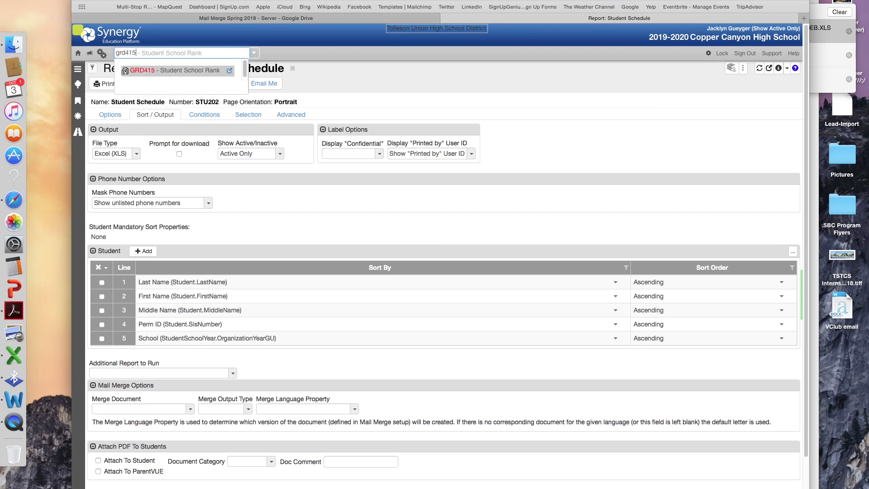
{"action": "double_click", "coordinate": [167, 72]}
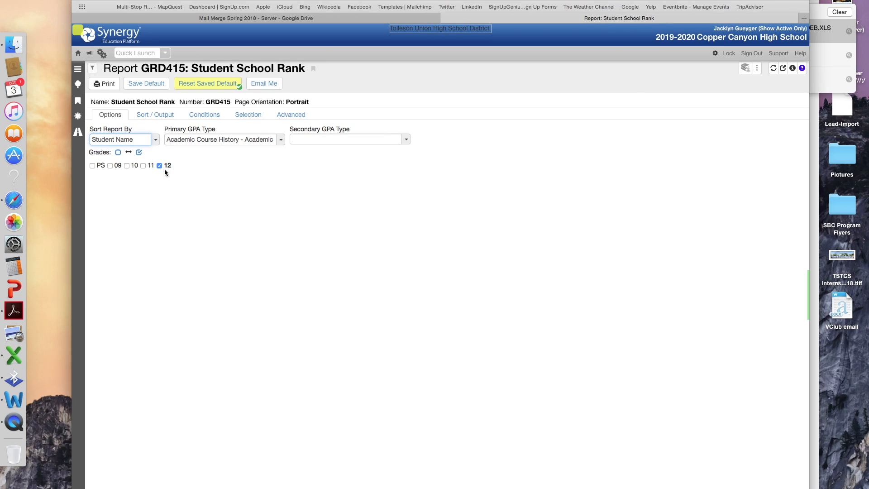
- Keep Academic Course History GPA for grade 12 with Excel output and print the report
{"action": "left_click", "coordinate": [207, 144]}
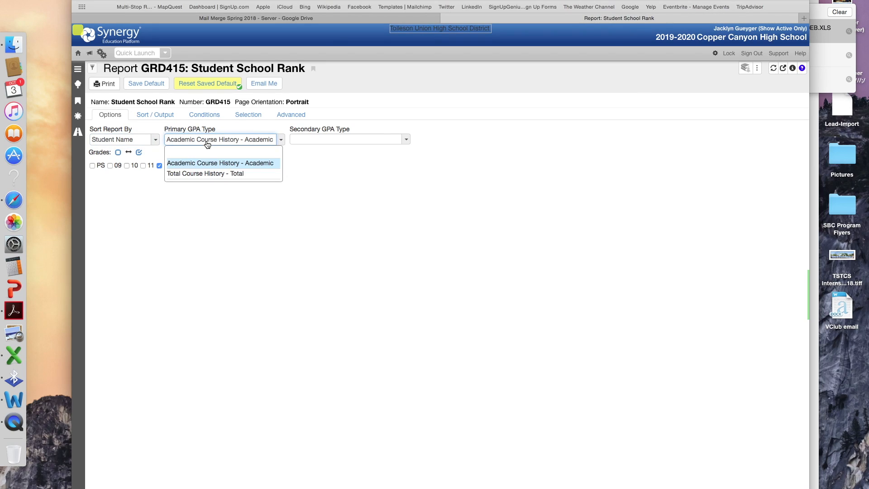
{"action": "left_click", "coordinate": [201, 161]}
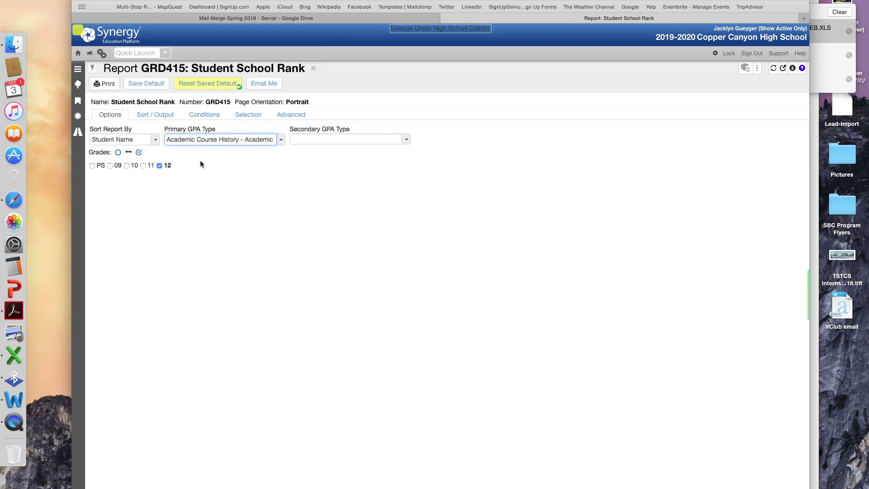
{"action": "left_click", "coordinate": [153, 116]}
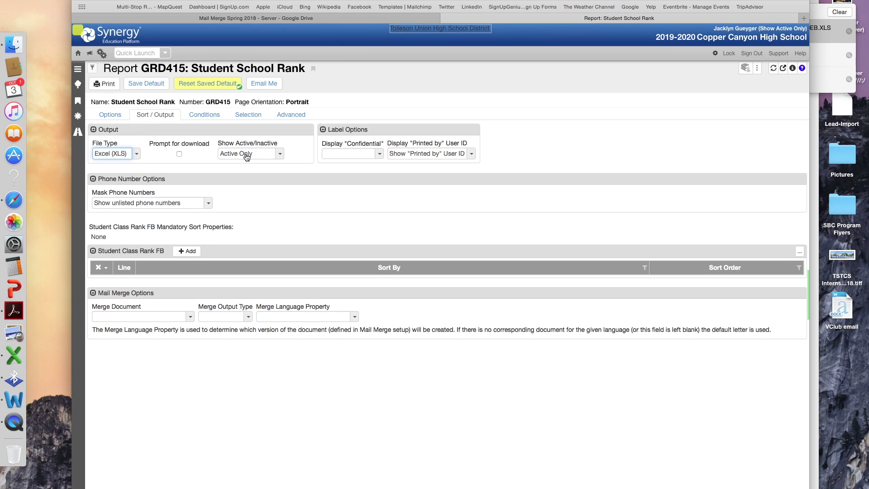
{"action": "left_click", "coordinate": [111, 87]}
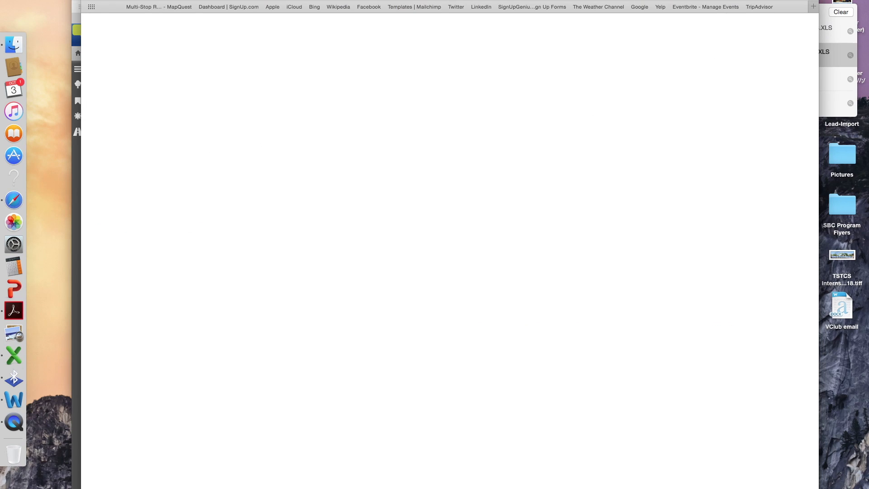
- Copy the whole downloaded rank sheet and paste it at A1 of the gpa sheet
{"action": "double_click", "coordinate": [750, 29]}
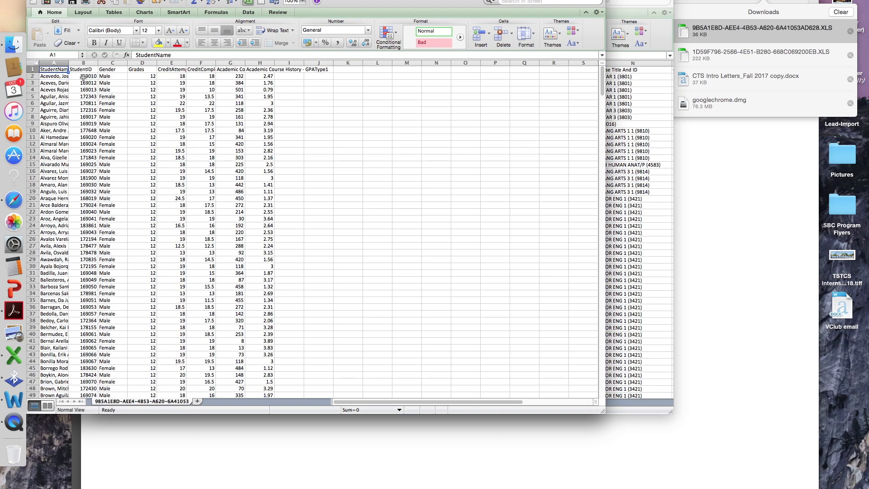
{"action": "left_click", "coordinate": [35, 62]}
{"action": "right_click", "coordinate": [193, 103]}
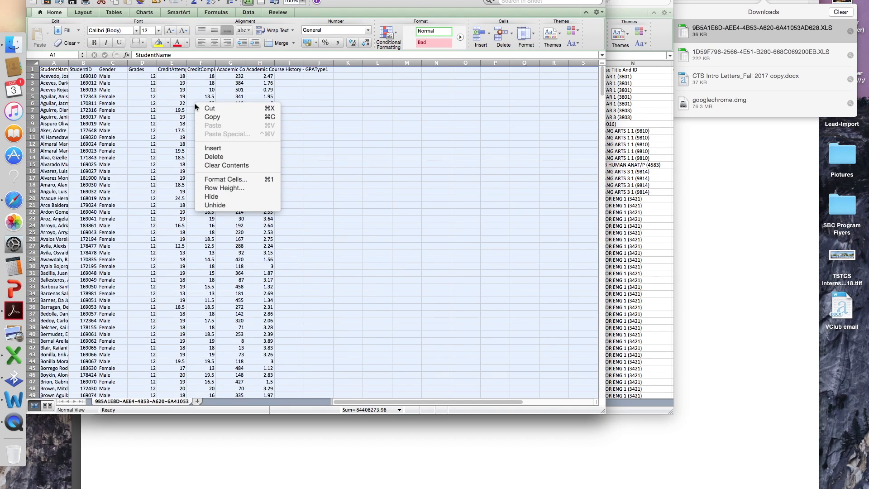
{"action": "left_click", "coordinate": [205, 119]}
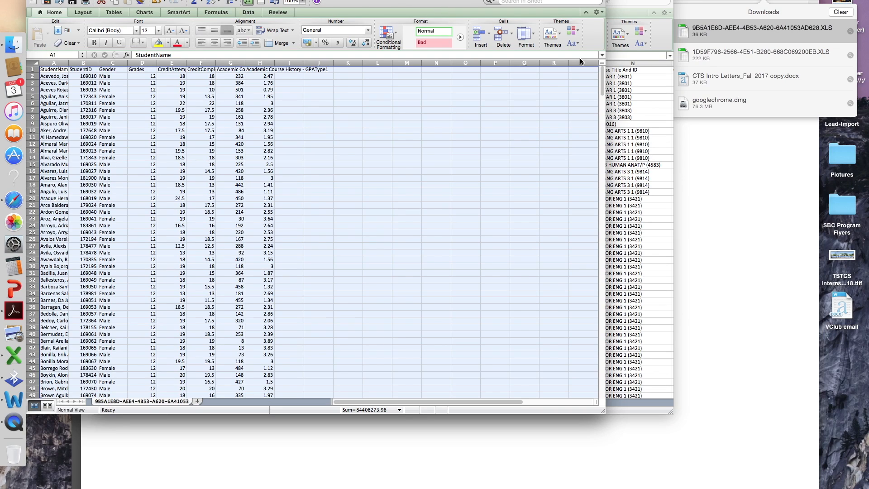
{"action": "left_click", "coordinate": [633, 118]}
{"action": "left_click", "coordinate": [270, 402]}
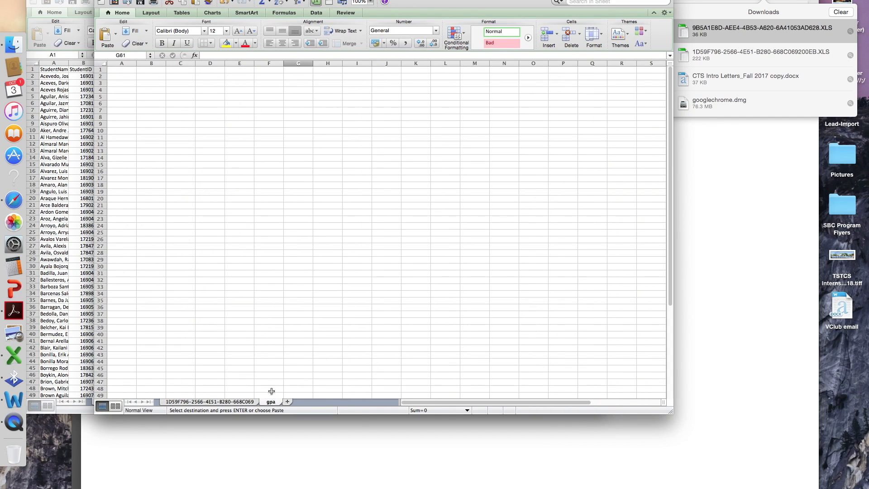
{"action": "left_click", "coordinate": [119, 72]}
{"action": "right_click", "coordinate": [120, 74]}
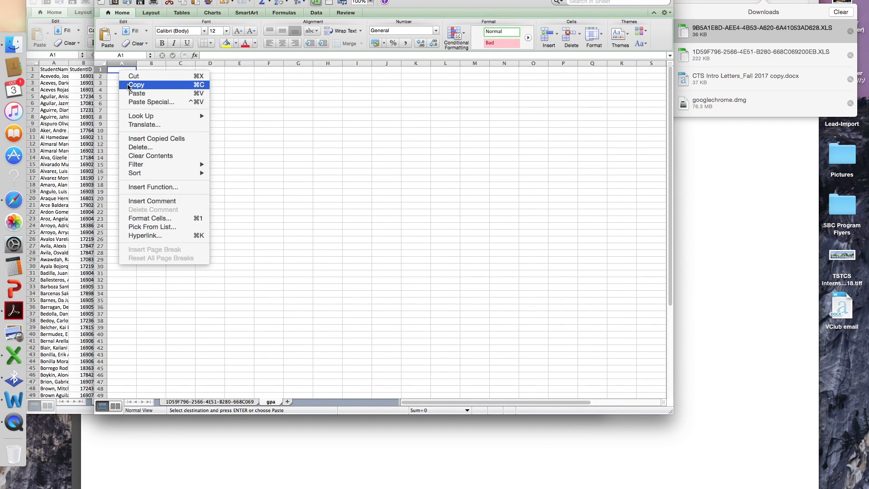
{"action": "left_click", "coordinate": [132, 94]}
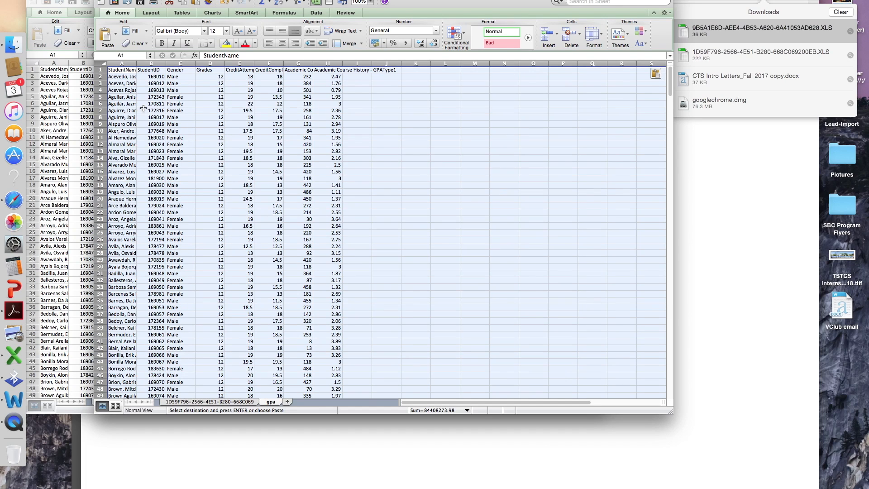
- Close the downloaded rank workbook, discarding its large clipboard contents
{"action": "left_click", "coordinate": [34, 1]}
{"action": "key", "text": "super+a"}
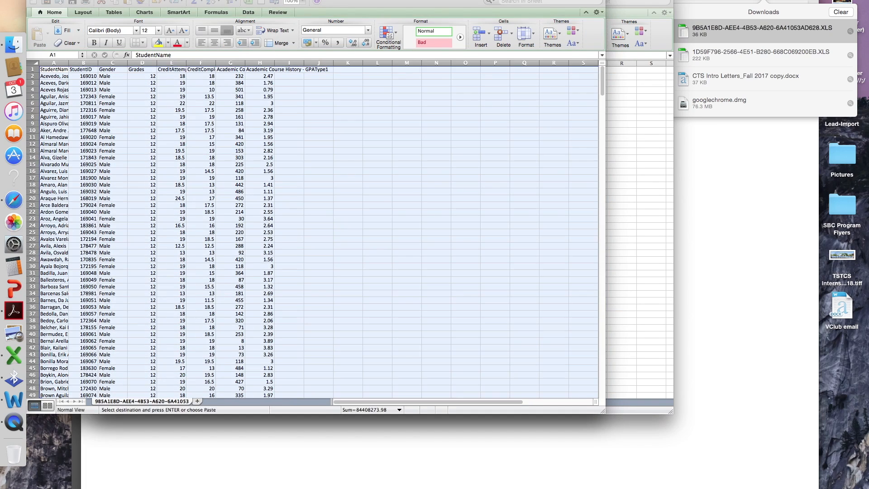
{"action": "key", "text": "super+c"}
{"action": "key", "text": "super+w"}
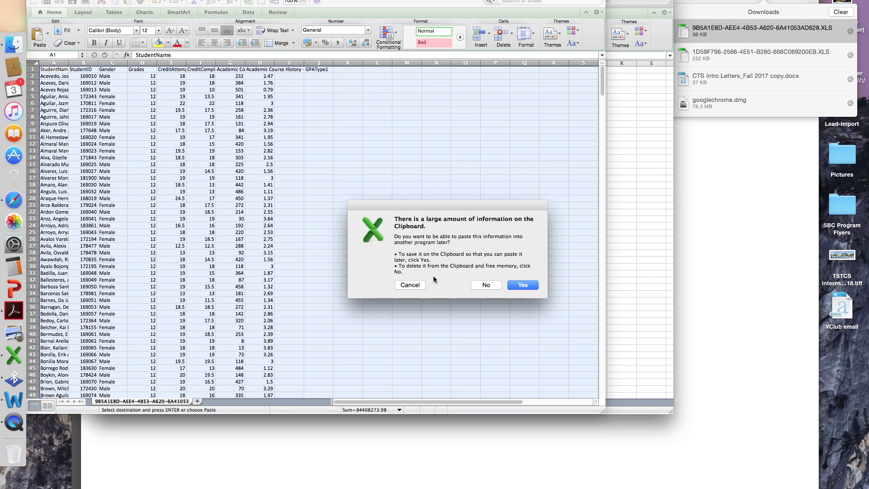
{"action": "left_click", "coordinate": [486, 284]}
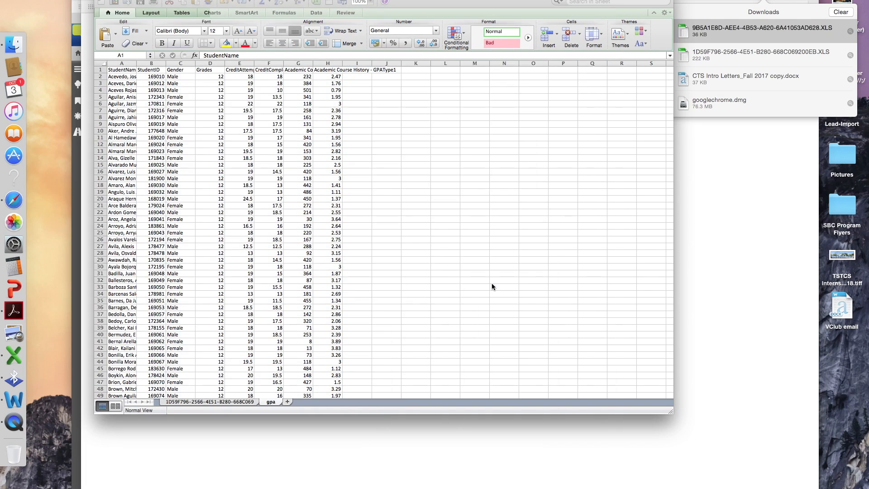
{"action": "mouse_move", "coordinate": [437, 1]}
{"action": "left_mouse_down"}
{"action": "mouse_move", "coordinate": [443, 17]}
{"action": "mouse_move", "coordinate": [435, 4]}
{"action": "left_mouse_up"}
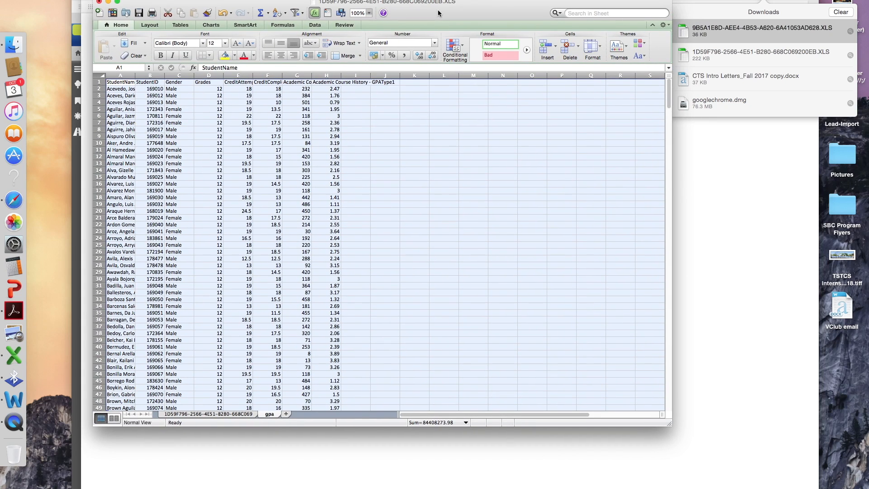
- On the course roster sheet, select the Perm ID column A
{"action": "left_click", "coordinate": [215, 414]}
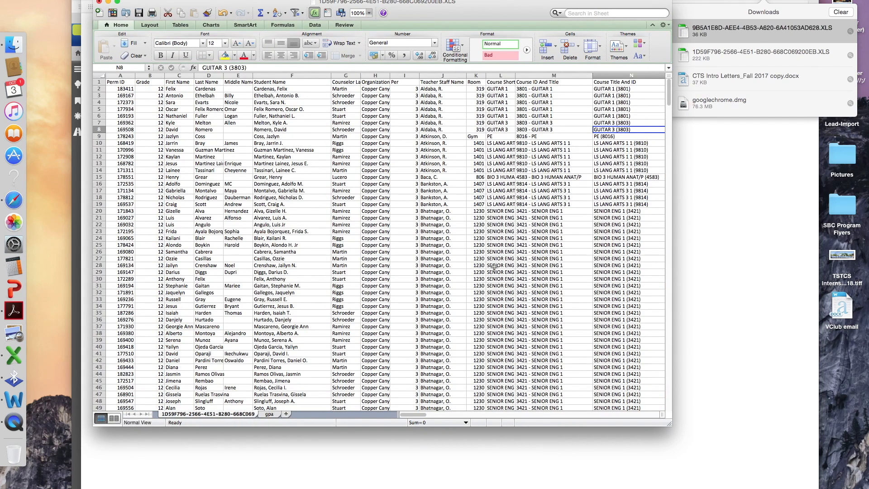
{"action": "scroll", "coordinate": [454, 266], "scroll_direction": "right", "scroll_amount": 6}
{"action": "left_click", "coordinate": [460, 89]}
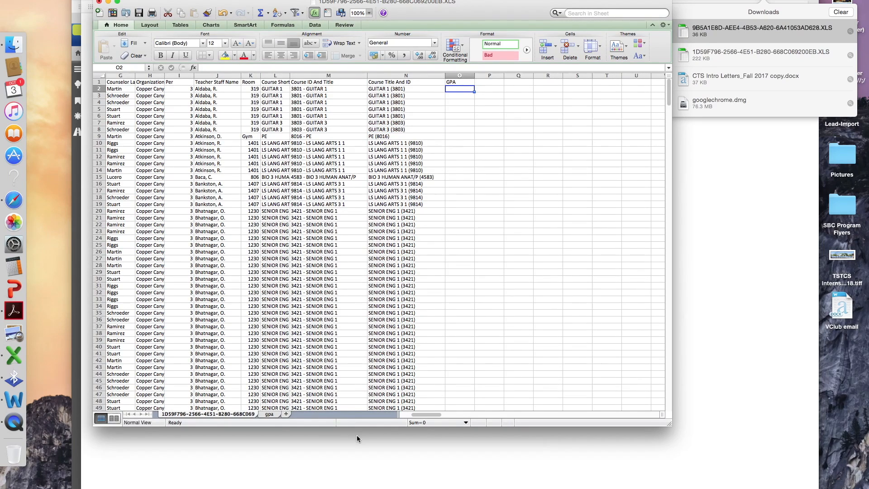
{"action": "scroll", "coordinate": [432, 413], "scroll_direction": "left", "scroll_amount": 6}
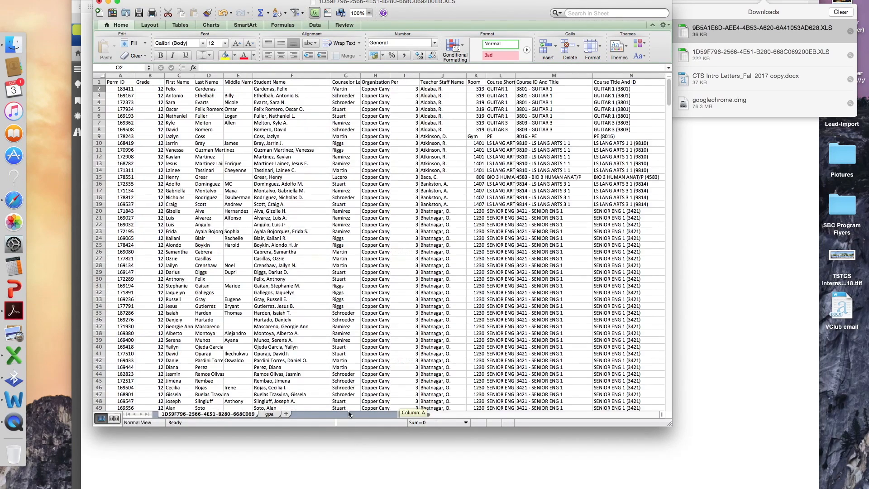
{"action": "left_click", "coordinate": [120, 76]}
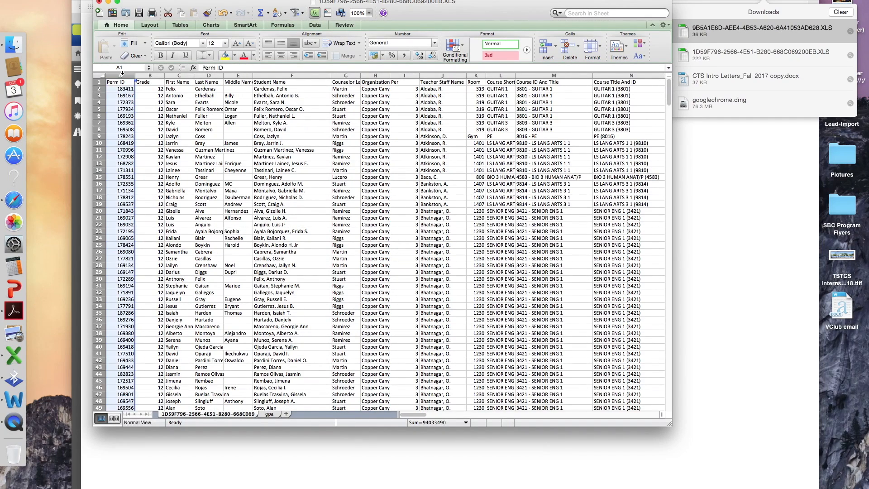
- Cut gpa column B (StudentID) and insert it as column A, ahead of StudentName
{"action": "left_click", "coordinate": [271, 414]}
{"action": "mouse_move", "coordinate": [144, 76]}
{"action": "left_mouse_down"}
{"action": "mouse_move", "coordinate": [106, 66]}
{"action": "mouse_move", "coordinate": [109, 77]}
{"action": "mouse_move", "coordinate": [140, 82]}
{"action": "left_mouse_up"}
{"action": "right_click", "coordinate": [140, 82]}
{"action": "left_click", "coordinate": [170, 80]}
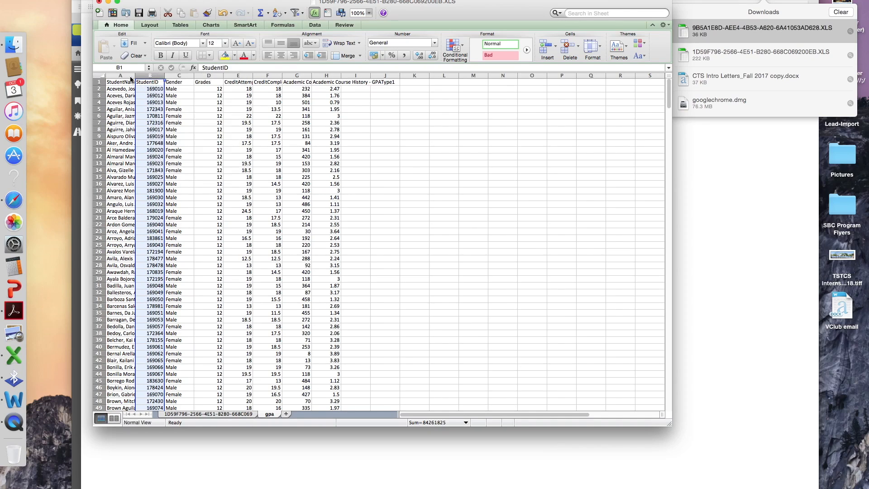
{"action": "left_click", "coordinate": [130, 76]}
{"action": "right_click", "coordinate": [130, 75]}
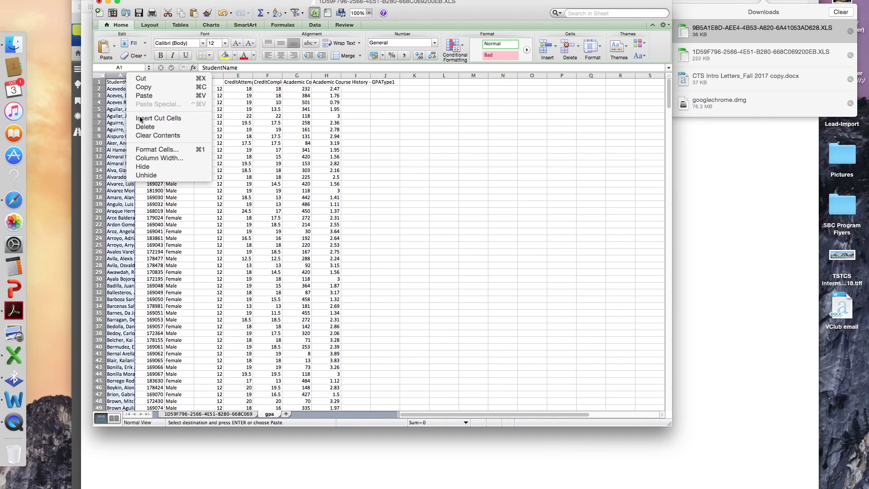
{"action": "left_click", "coordinate": [154, 119]}
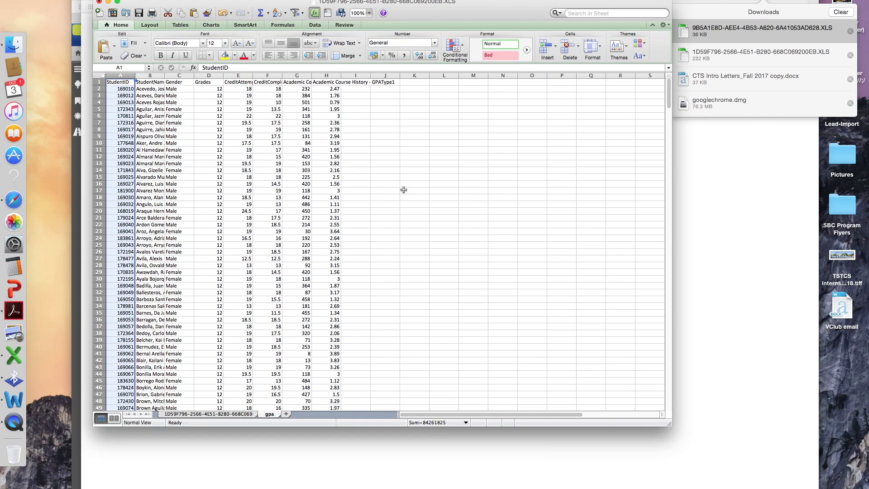
{"action": "left_click", "coordinate": [216, 414]}
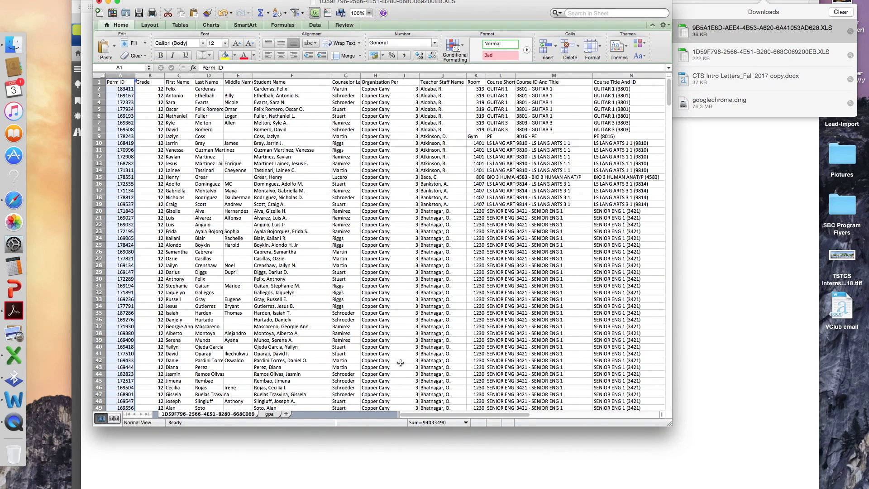
{"action": "left_click_drag", "start_coordinate": [408, 416], "coordinate": [448, 417]}
- Enter =VLOOKUP(A2,gpa!A:H,8,FALSE) in O2 to look up the first student's GPA
{"action": "left_click", "coordinate": [533, 89]}
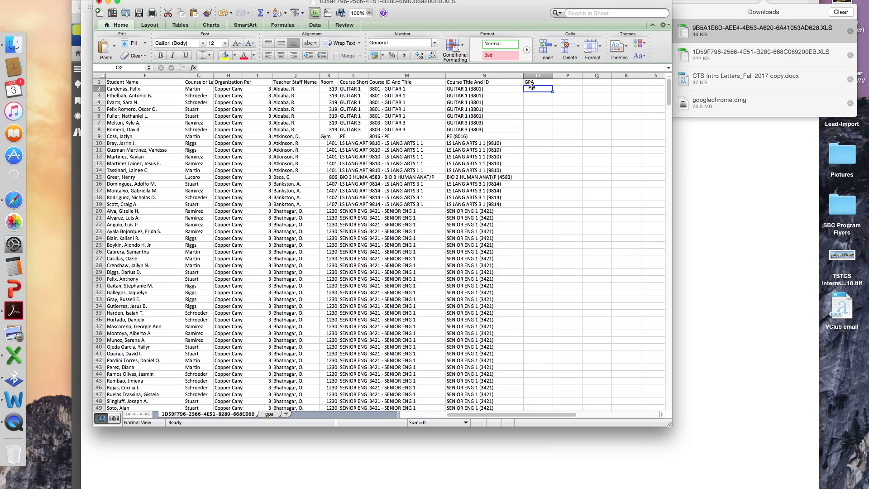
{"action": "type", "text": "=v"}
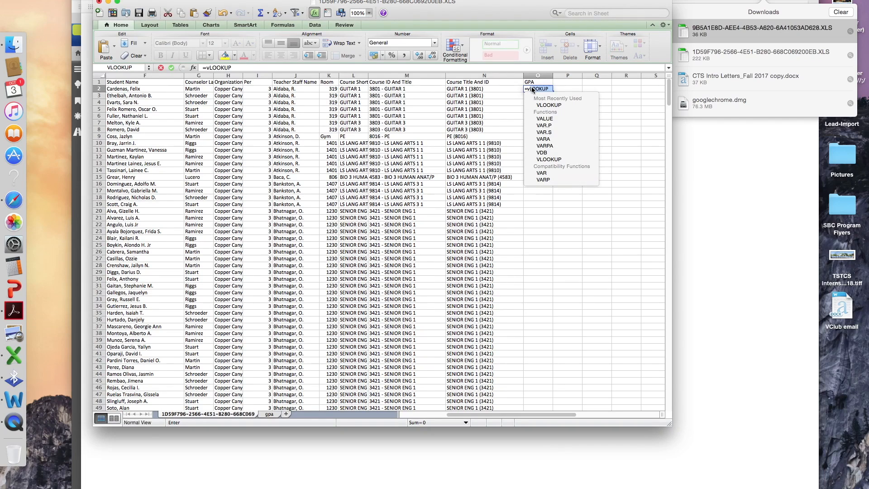
{"action": "double_click", "coordinate": [541, 105]}
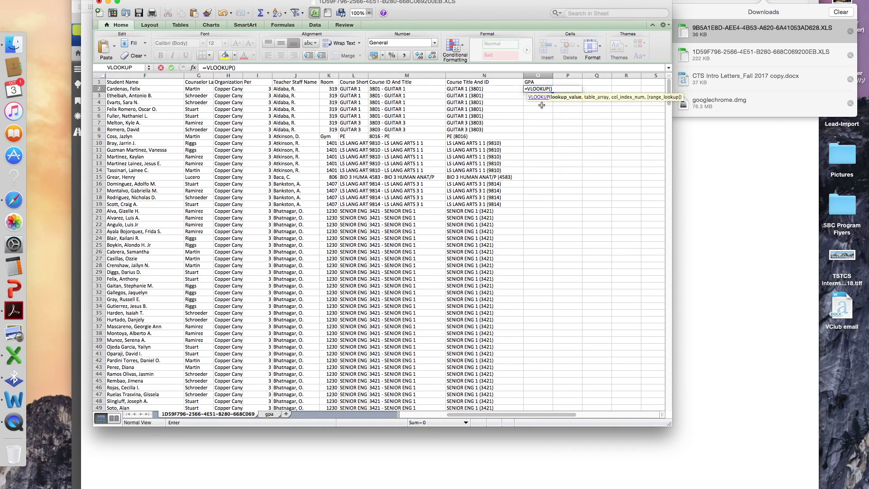
{"action": "type", "text": "a2,"}
{"action": "left_click", "coordinate": [272, 415]}
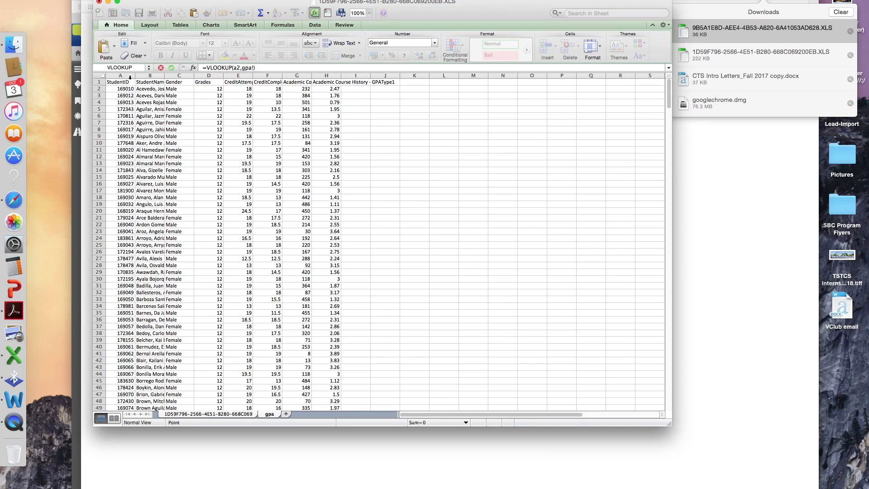
{"action": "left_click_drag", "start_coordinate": [130, 78], "coordinate": [197, 90]}
{"action": "left_click_drag", "start_coordinate": [279, 93], "coordinate": [338, 96]}
{"action": "type", "text": ",8"}
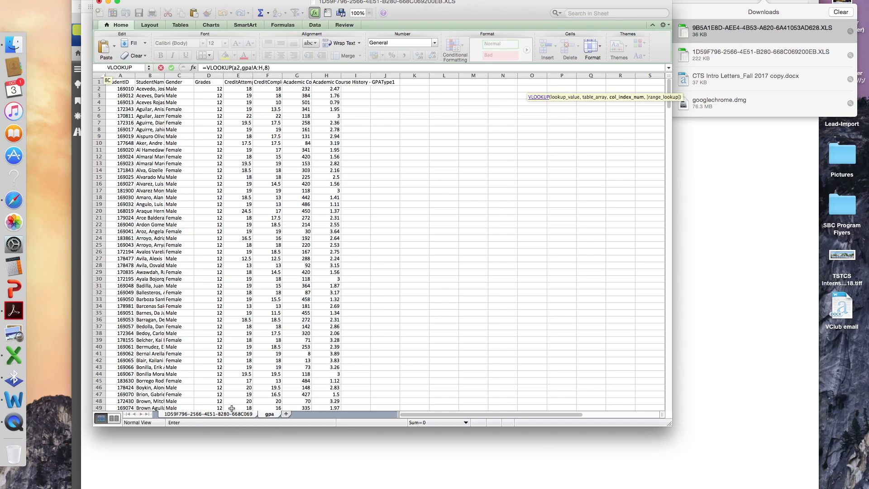
{"action": "type", "text": ",false"}
{"action": "key", "text": "Return"}
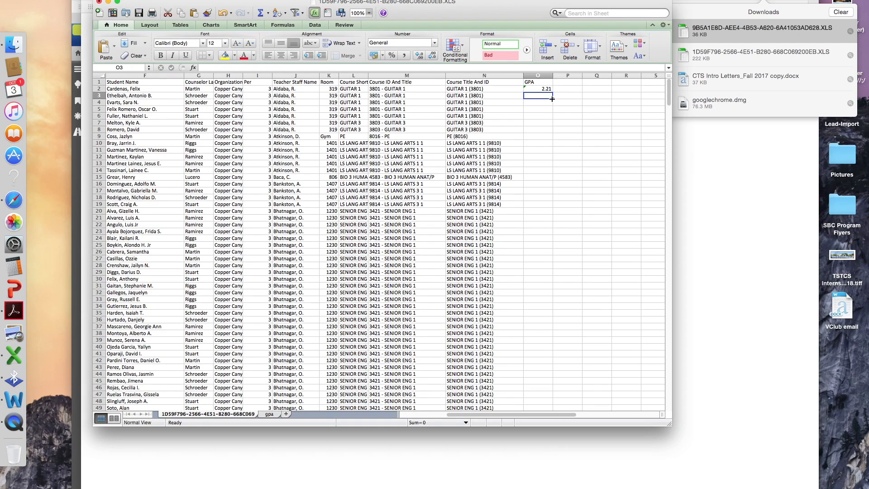
- Fill the GPA formula down column O and review the results, including #N/A entries
{"action": "left_click", "coordinate": [551, 91]}
{"action": "double_click", "coordinate": [552, 91]}
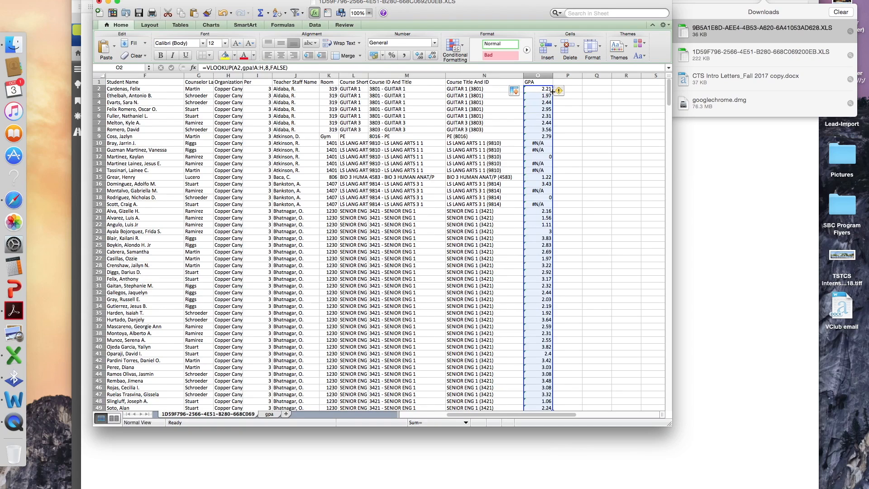
{"action": "scroll", "coordinate": [552, 328], "scroll_direction": "down", "scroll_amount": 1}
{"action": "scroll", "coordinate": [552, 328], "scroll_direction": "down", "scroll_amount": 8}
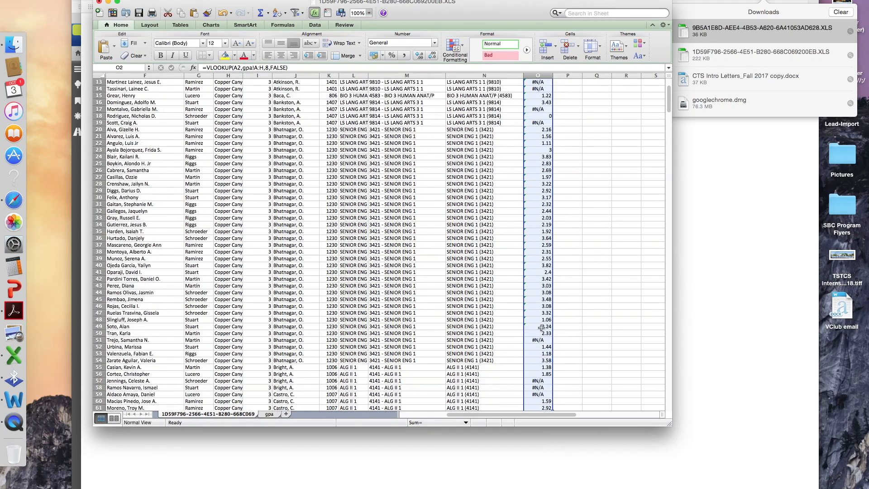
{"action": "scroll", "coordinate": [548, 315], "scroll_direction": "down", "scroll_amount": 20}
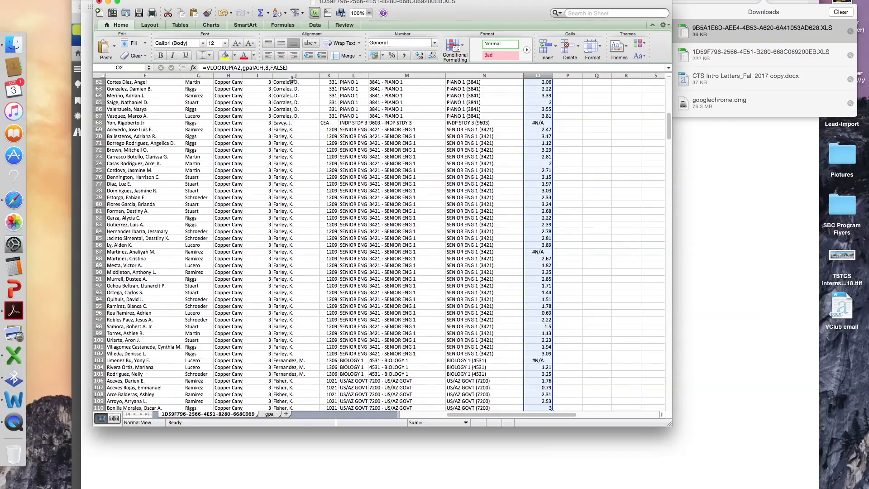
{"action": "scroll", "coordinate": [327, 89], "scroll_direction": "down", "scroll_amount": 20}
{"action": "scroll", "coordinate": [586, 143], "scroll_direction": "up", "scroll_amount": 20}
{"action": "scroll", "coordinate": [672, 161], "scroll_direction": "up", "scroll_amount": 15}
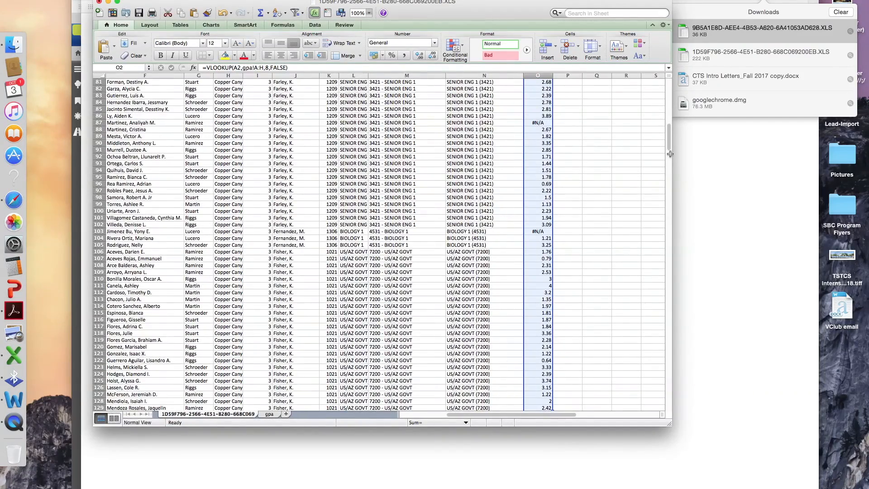
{"action": "scroll", "coordinate": [671, 150], "scroll_direction": "up", "scroll_amount": 16}
{"action": "scroll", "coordinate": [668, 117], "scroll_direction": "up", "scroll_amount": 5}
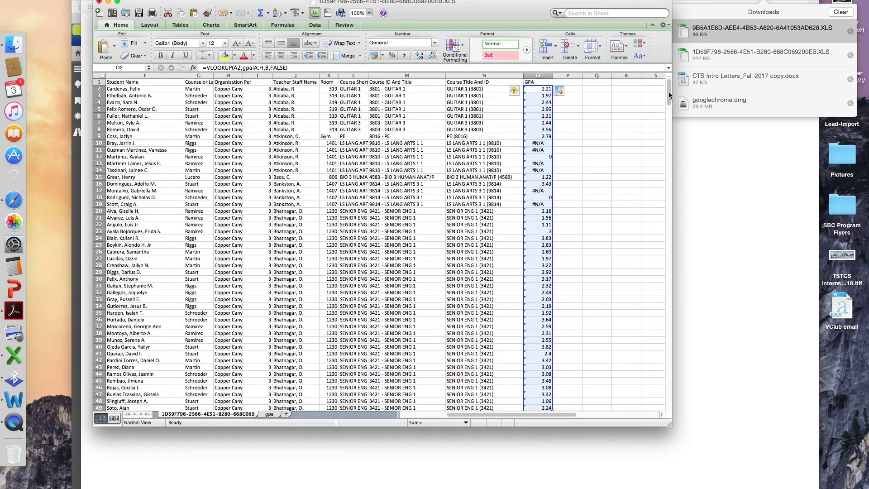
- Turn on filters and limit the GPA column to values greater than or equal to 2.9
{"action": "left_click", "coordinate": [100, 81]}
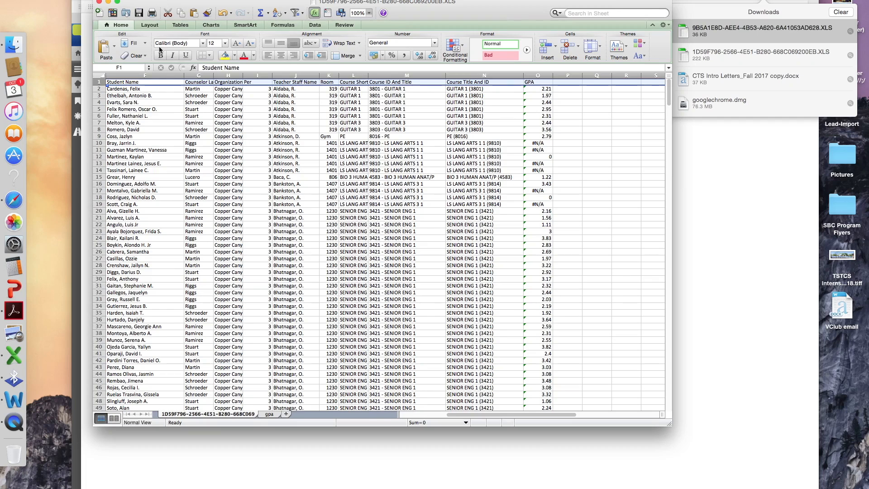
{"action": "left_click", "coordinate": [295, 12]}
{"action": "left_click_drag", "start_coordinate": [426, 415], "coordinate": [464, 416]}
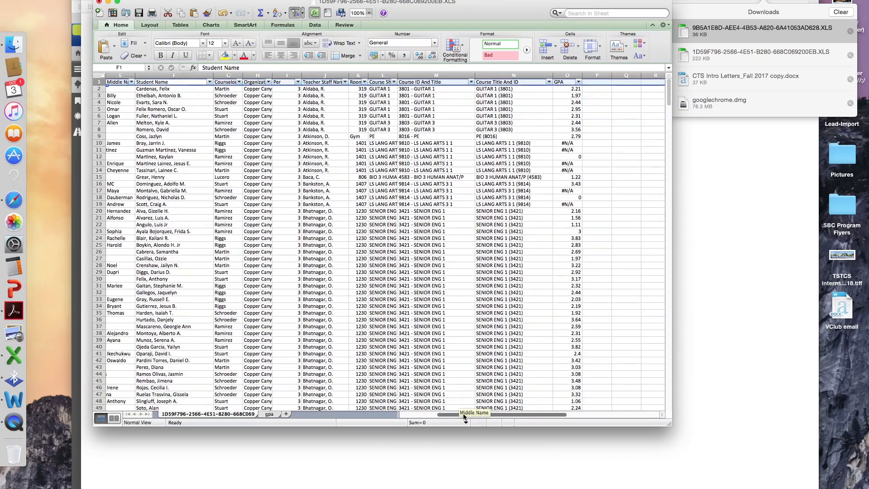
{"action": "left_click", "coordinate": [579, 82]}
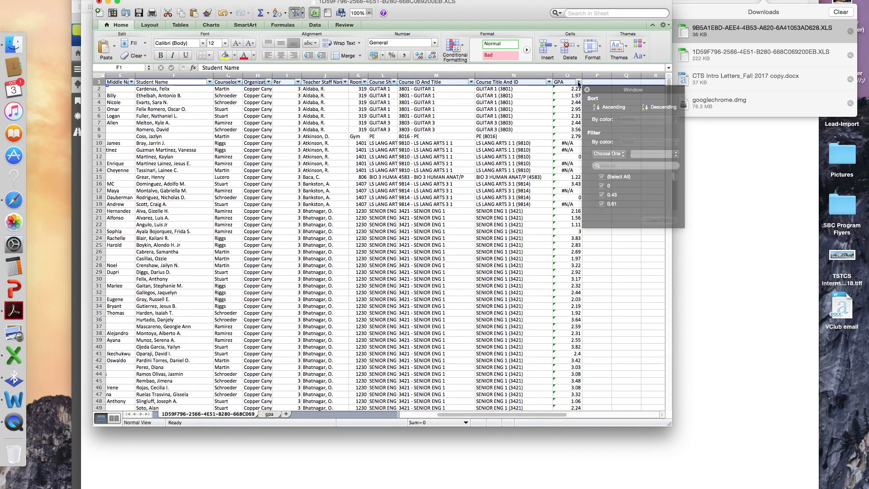
{"action": "left_click", "coordinate": [609, 157]}
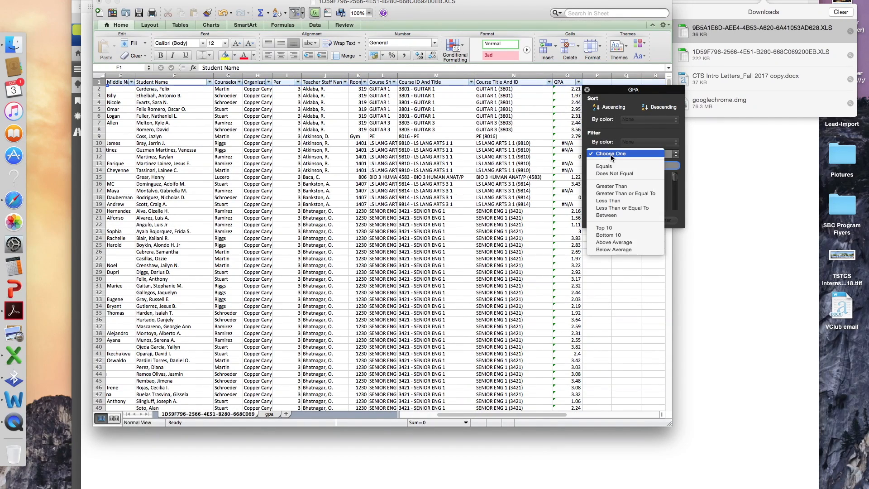
{"action": "left_click", "coordinate": [615, 194]}
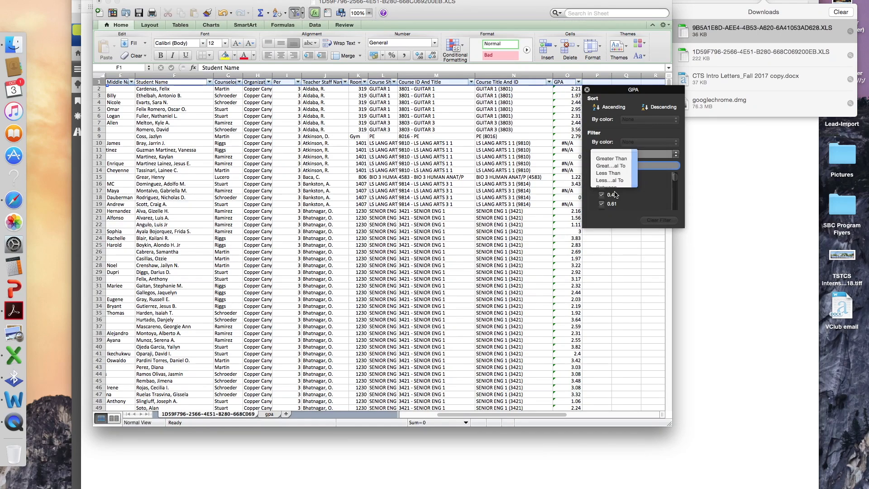
{"action": "type", "text": "2"}
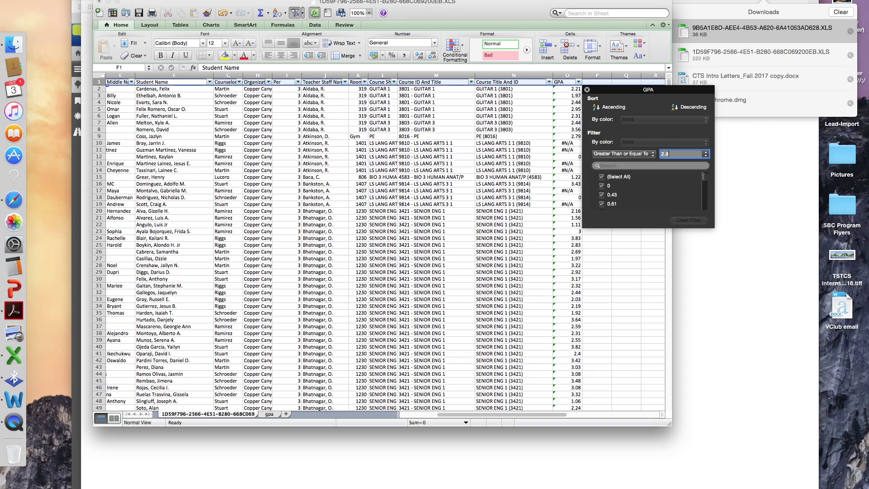
{"action": "type", "text": ".9"}
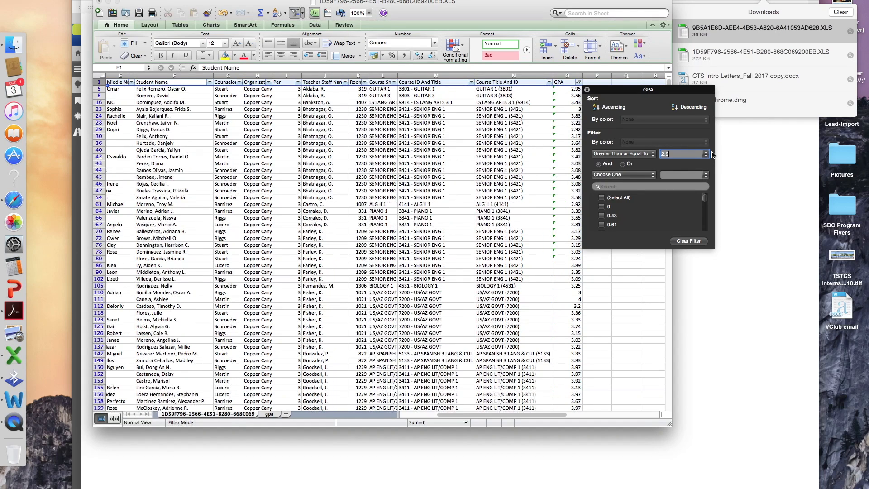
{"action": "key", "text": "Return"}
{"action": "left_click", "coordinate": [622, 308]}
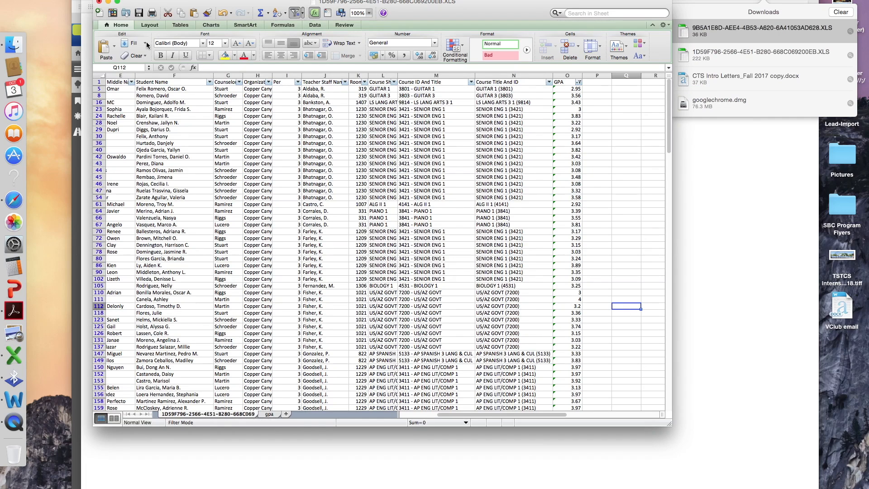
- Copy the entire filtered student roster
{"action": "left_click", "coordinate": [101, 75]}
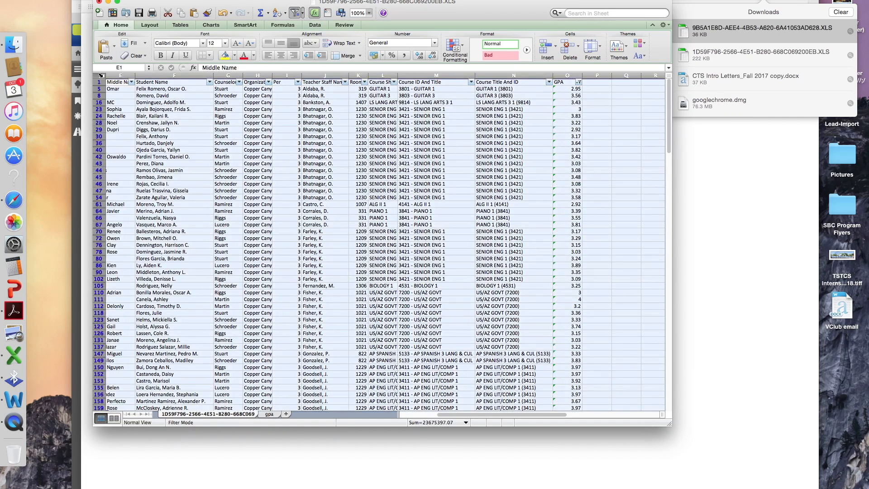
{"action": "right_click", "coordinate": [191, 133]}
{"action": "left_click", "coordinate": [194, 143]}
{"action": "key", "text": "super+c"}
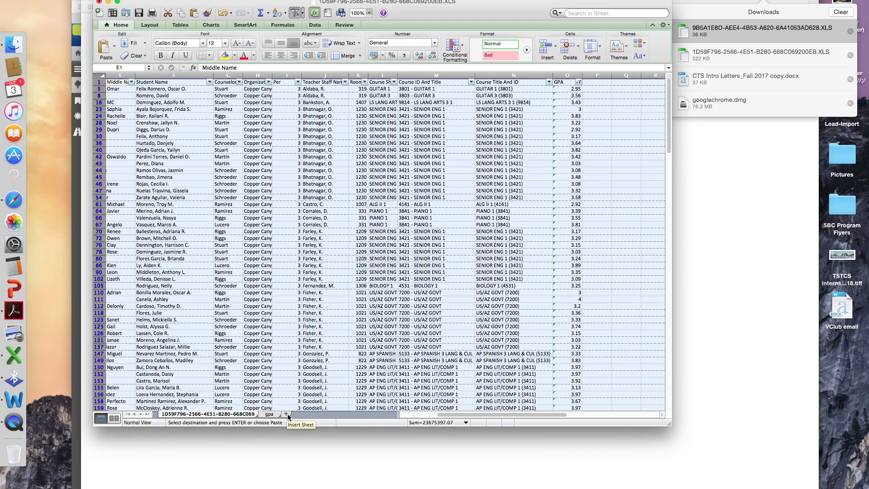
- Add a new sheet and paste the copied rows into its cell A1
{"action": "left_click", "coordinate": [287, 415]}
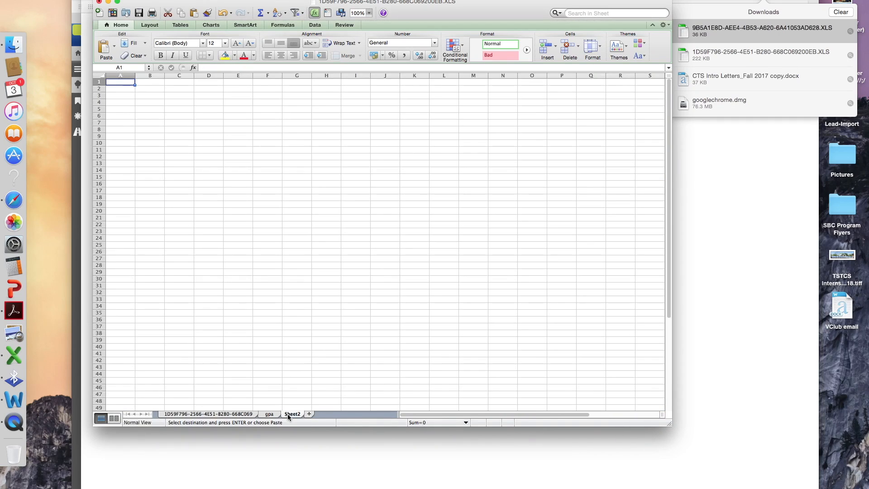
{"action": "right_click", "coordinate": [127, 83]}
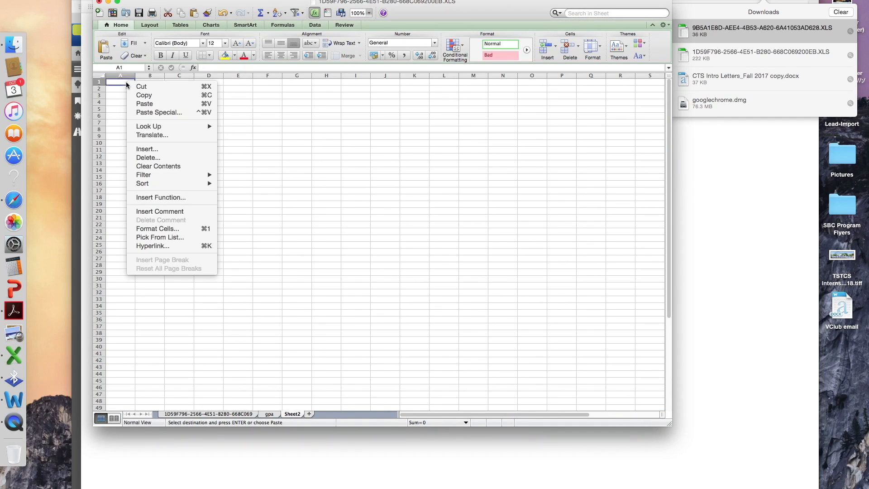
{"action": "left_click", "coordinate": [145, 104]}
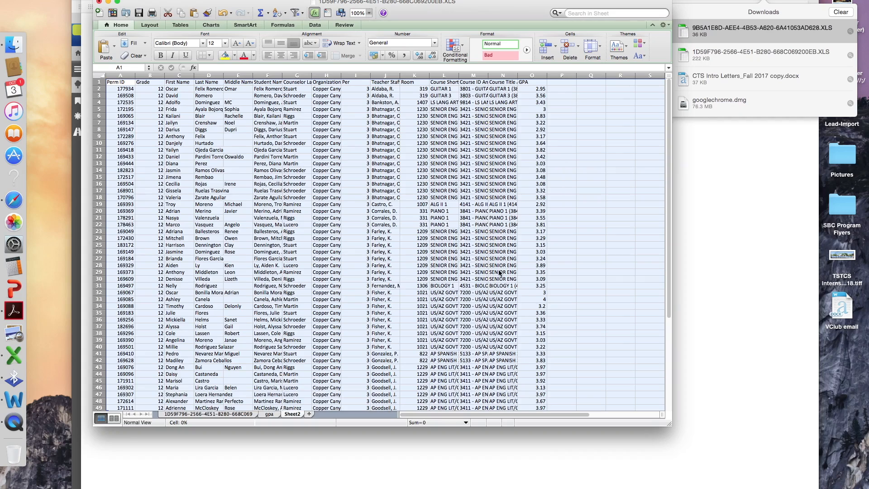
- Rename Sheet2 to 'MAIl merge Letters'
{"action": "left_click", "coordinate": [292, 417]}
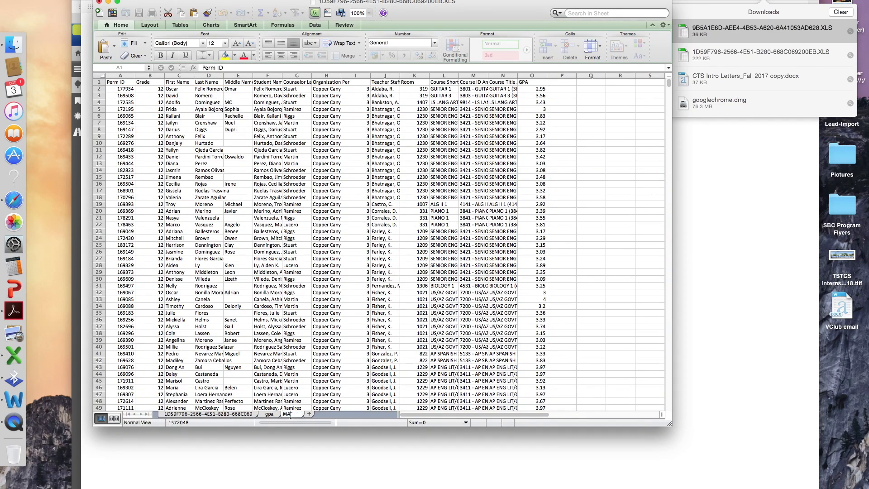
{"action": "type", "text": "MAIl merge Letters"}
{"action": "left_click", "coordinate": [353, 400]}
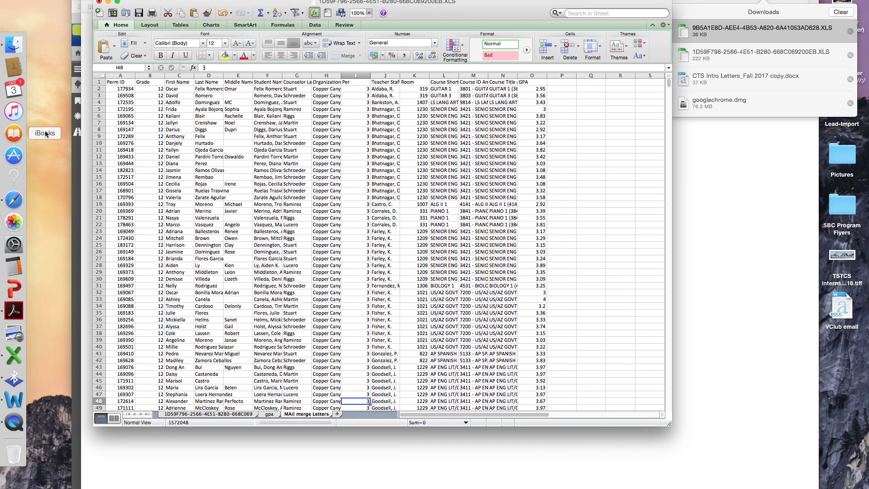
- Scroll through the pasted records to confirm they reach row 138, then return up
{"action": "scroll", "coordinate": [165, 194], "scroll_direction": "down", "scroll_amount": 2}
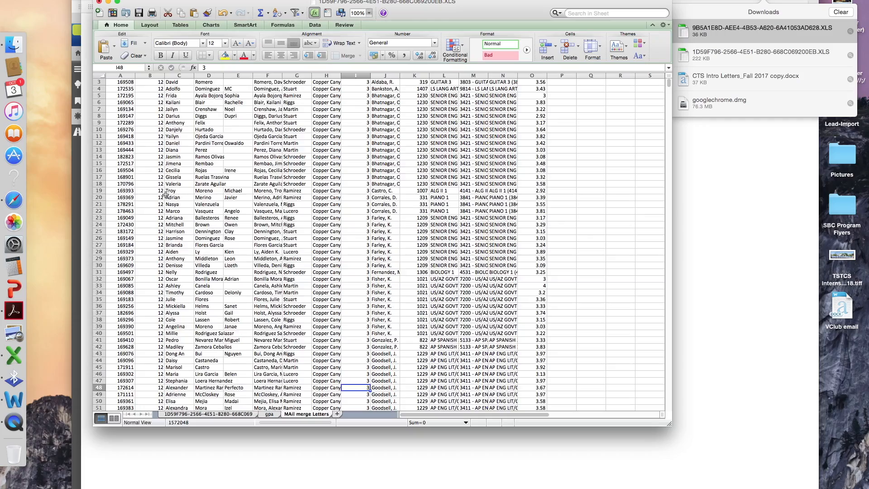
{"action": "scroll", "coordinate": [166, 194], "scroll_direction": "down", "scroll_amount": 5}
{"action": "scroll", "coordinate": [166, 206], "scroll_direction": "down", "scroll_amount": 5}
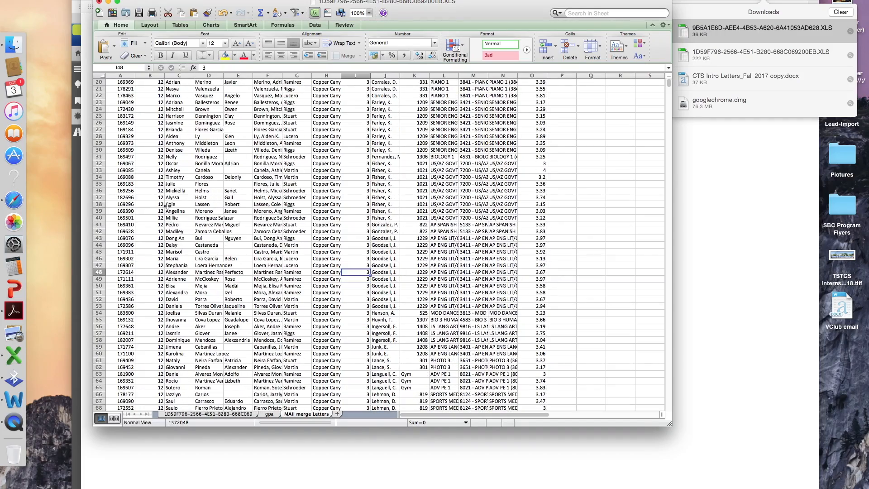
{"action": "scroll", "coordinate": [170, 207], "scroll_direction": "down", "scroll_amount": 5}
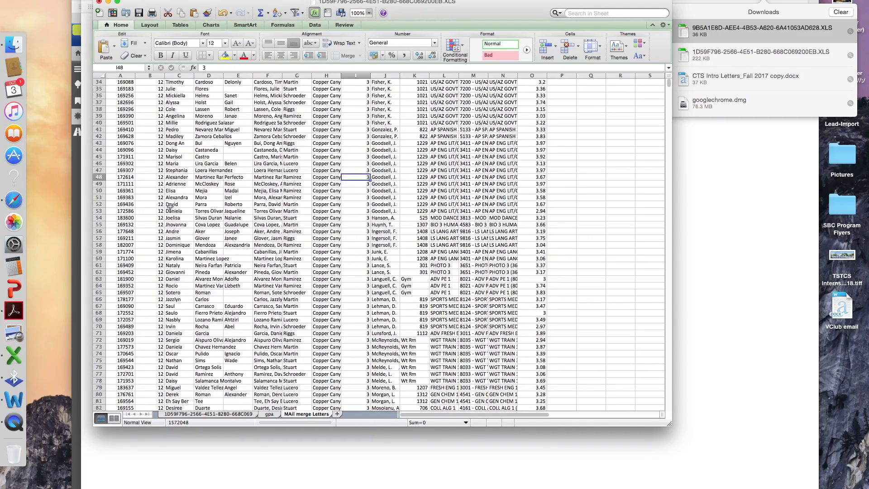
{"action": "scroll", "coordinate": [237, 371], "scroll_direction": "down", "scroll_amount": 10}
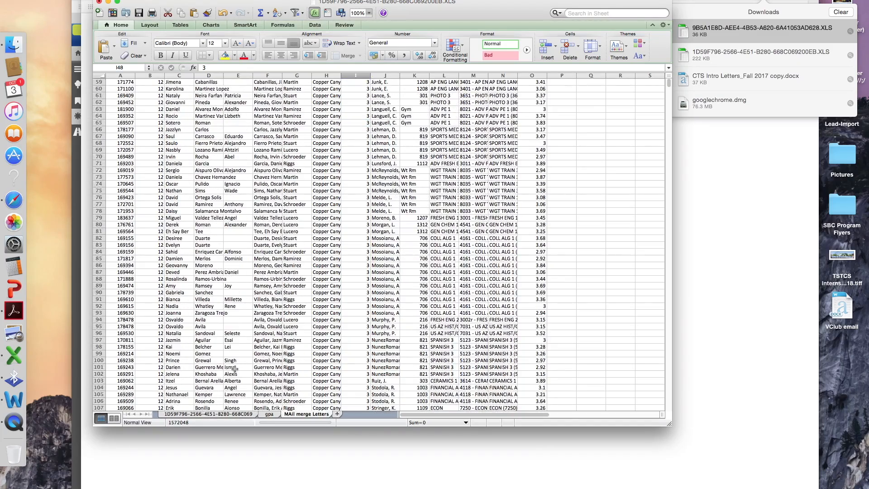
{"action": "scroll", "coordinate": [287, 357], "scroll_direction": "down", "scroll_amount": 20}
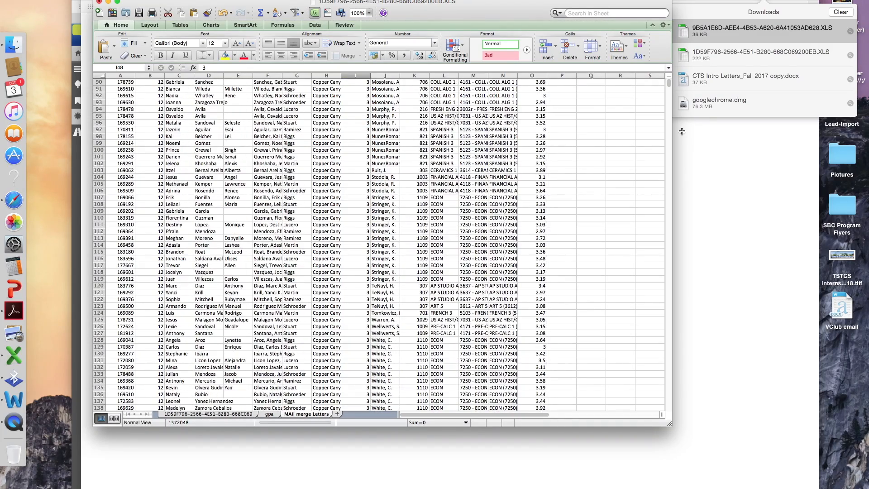
{"action": "scroll", "coordinate": [124, 182], "scroll_direction": "down", "scroll_amount": 20}
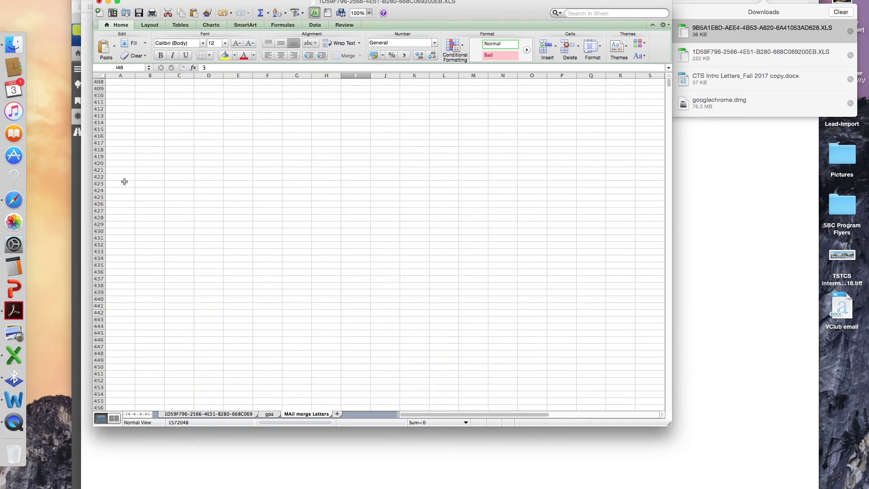
{"action": "scroll", "coordinate": [126, 182], "scroll_direction": "up", "scroll_amount": 10}
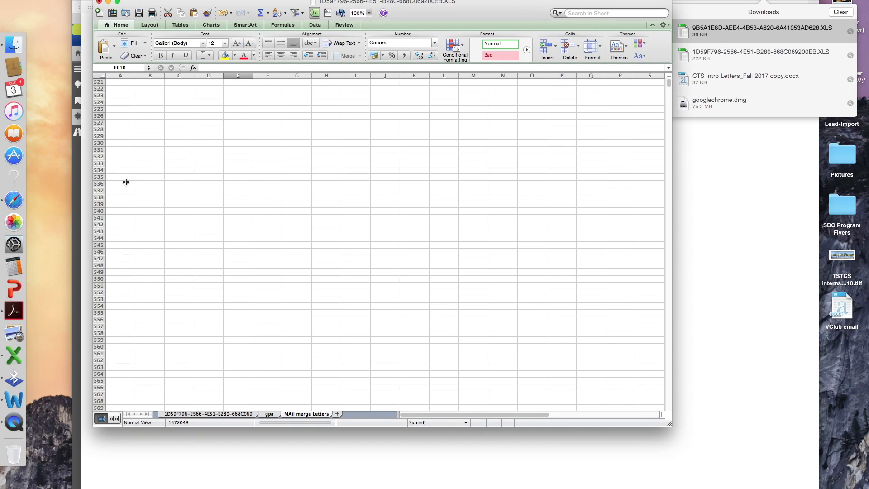
{"action": "scroll", "coordinate": [126, 182], "scroll_direction": "up", "scroll_amount": 20}
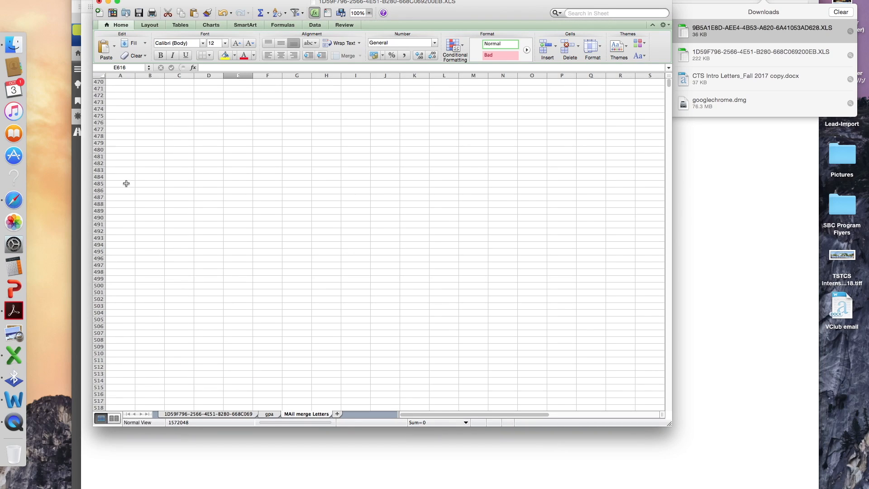
{"action": "scroll", "coordinate": [127, 185], "scroll_direction": "up", "scroll_amount": 20}
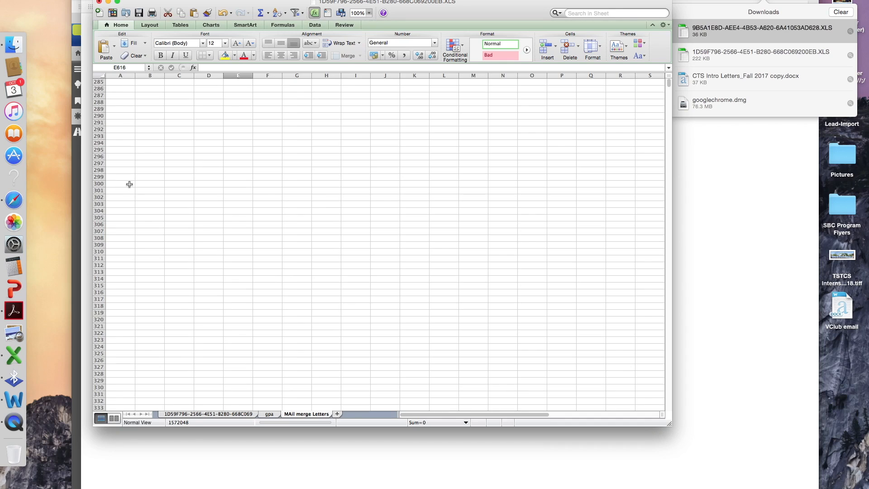
{"action": "scroll", "coordinate": [129, 184], "scroll_direction": "up", "scroll_amount": 20}
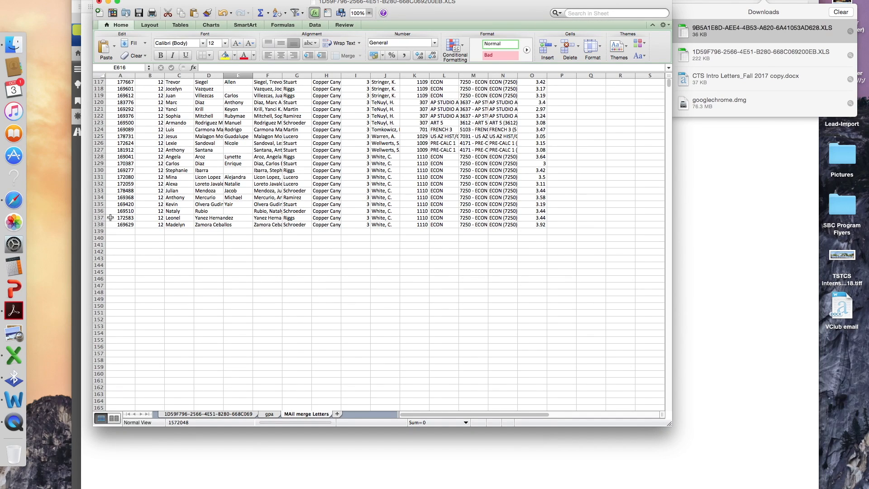
{"action": "scroll", "coordinate": [636, 91], "scroll_direction": "up", "scroll_amount": 2}
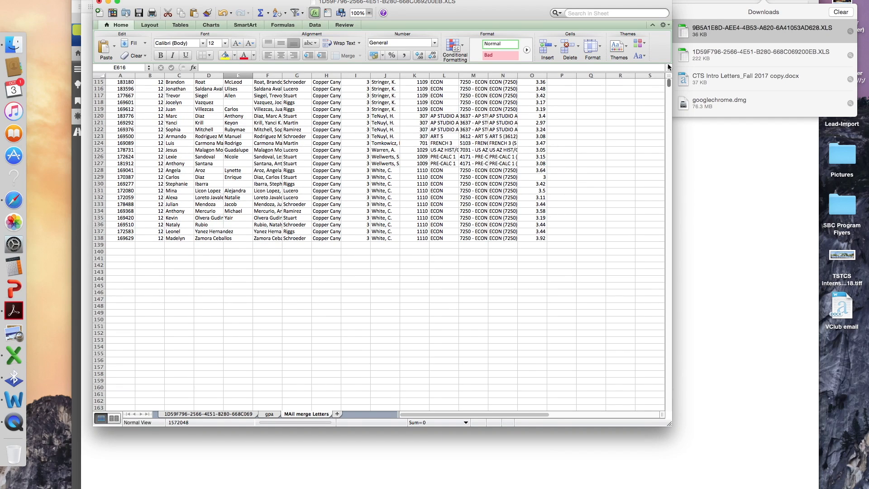
- Jump back to cell A1 using the Name Box
{"action": "left_click", "coordinate": [117, 68]}
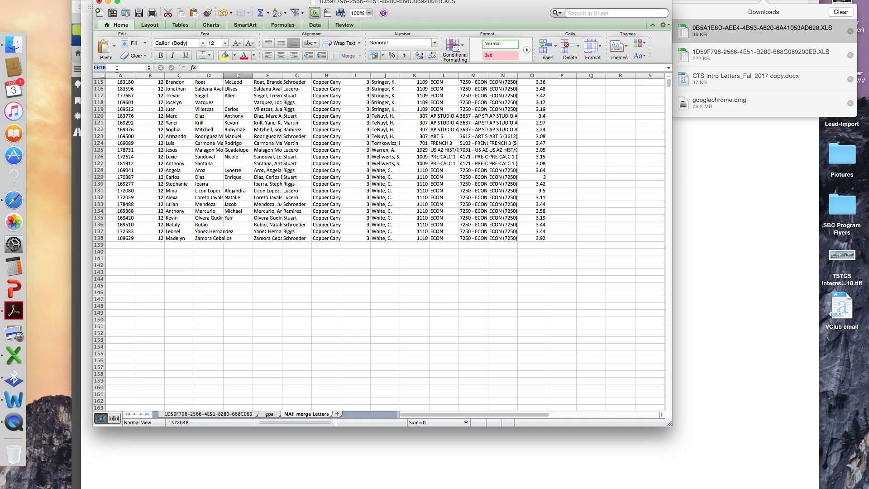
{"action": "type", "text": "a1"}
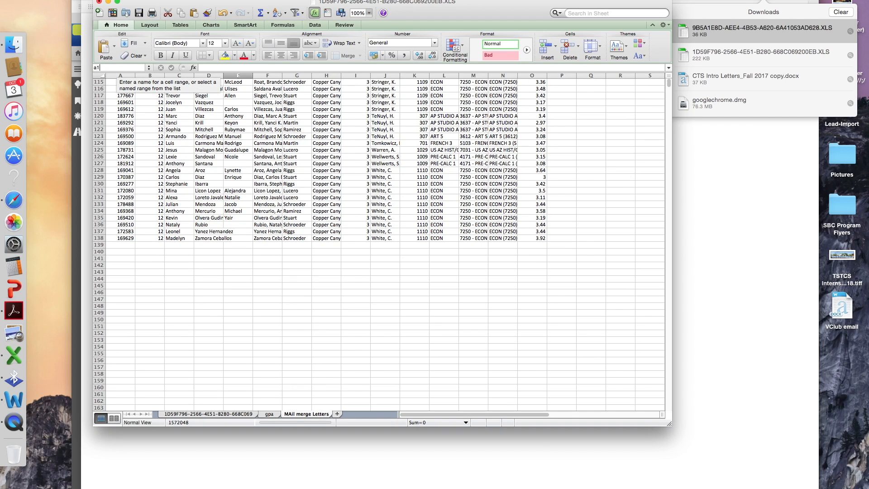
{"action": "key", "text": "Return"}
{"action": "left_click", "coordinate": [591, 252]}
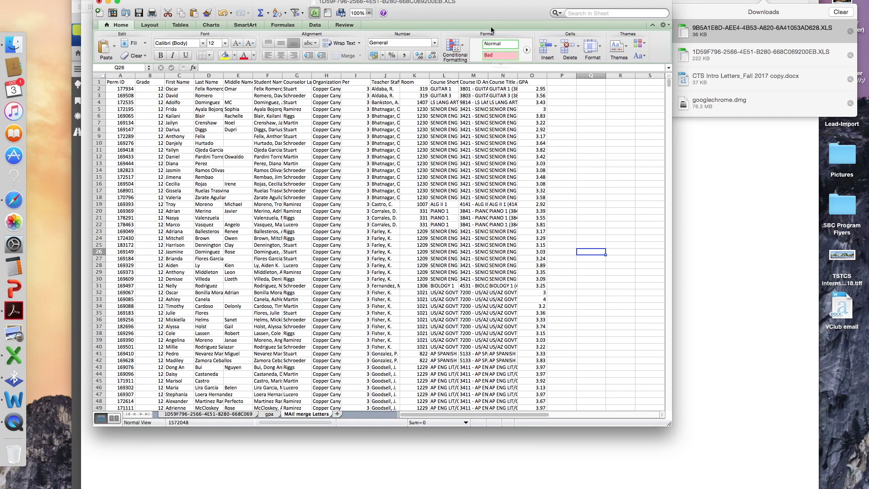
- Save the workbook in its existing .xls format, accepting the compatibility warning
{"action": "left_click", "coordinate": [139, 13]}
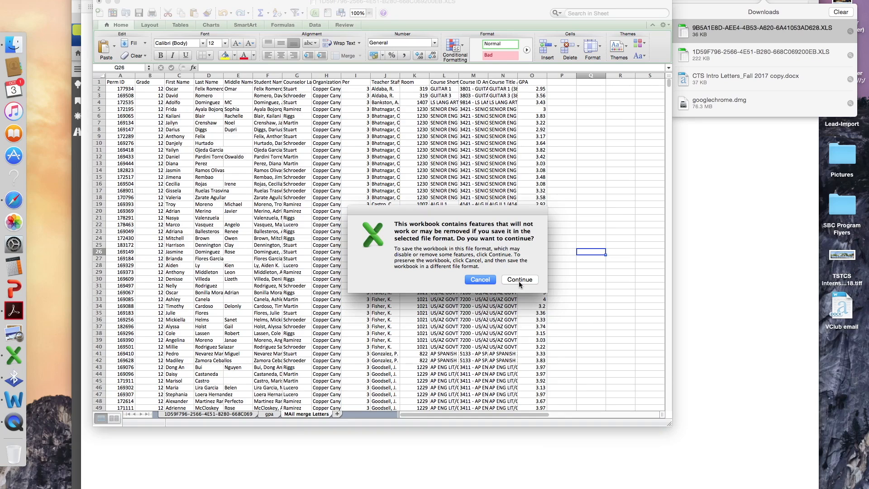
{"action": "left_click", "coordinate": [519, 279]}
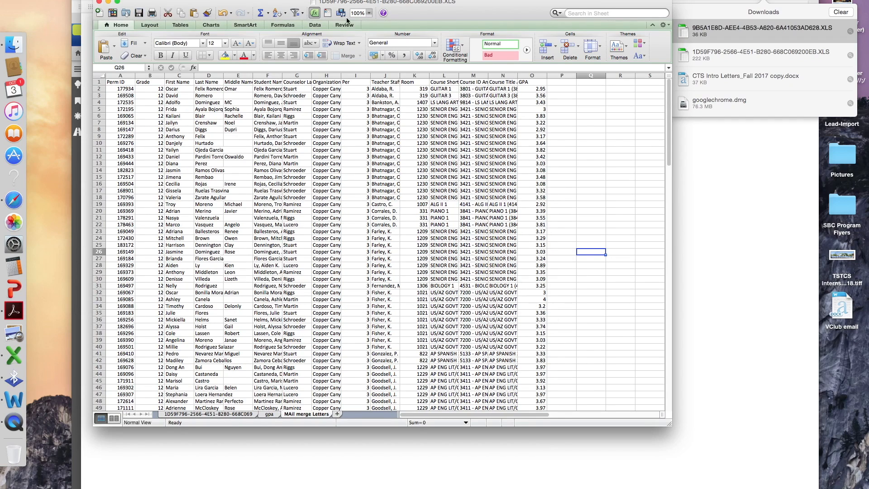
{"action": "left_click_drag", "start_coordinate": [414, 26], "coordinate": [403, 33]}
- Save as 'mail merge october cchs' (Excel 97-2004 .xls) on the Desktop and close the workbook
{"action": "left_click", "coordinate": [66, 2]}
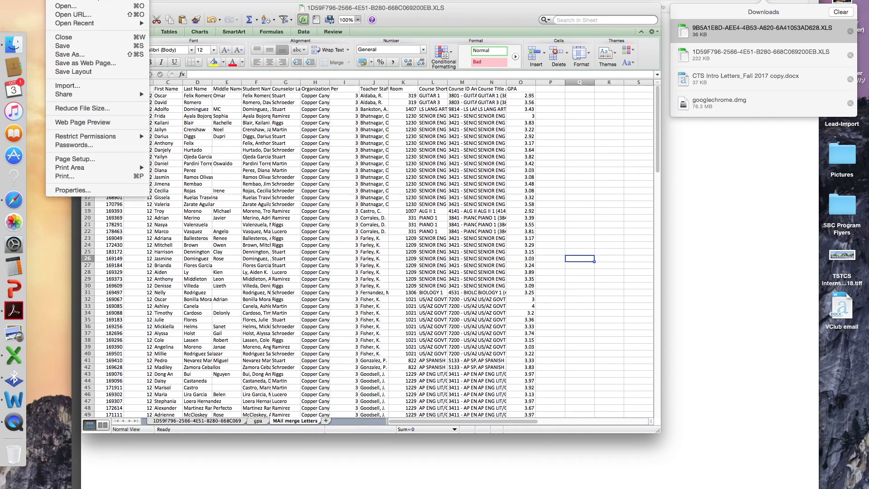
{"action": "left_click", "coordinate": [75, 54]}
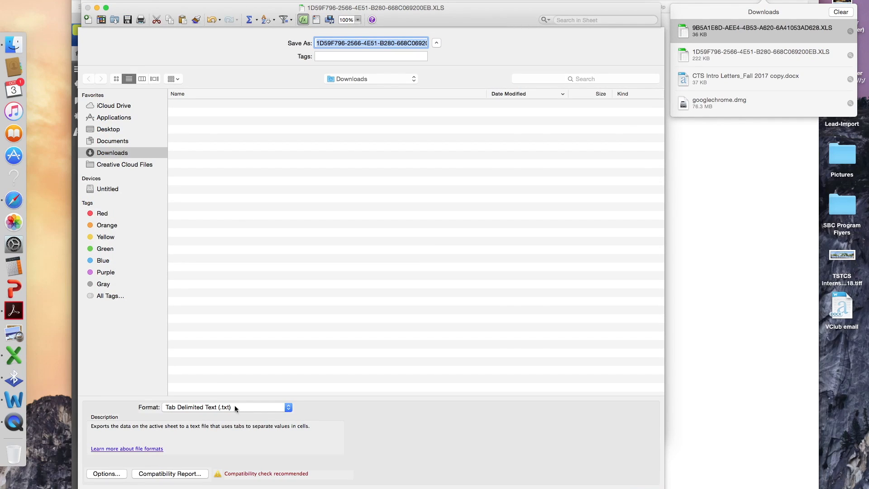
{"action": "left_click", "coordinate": [230, 407]}
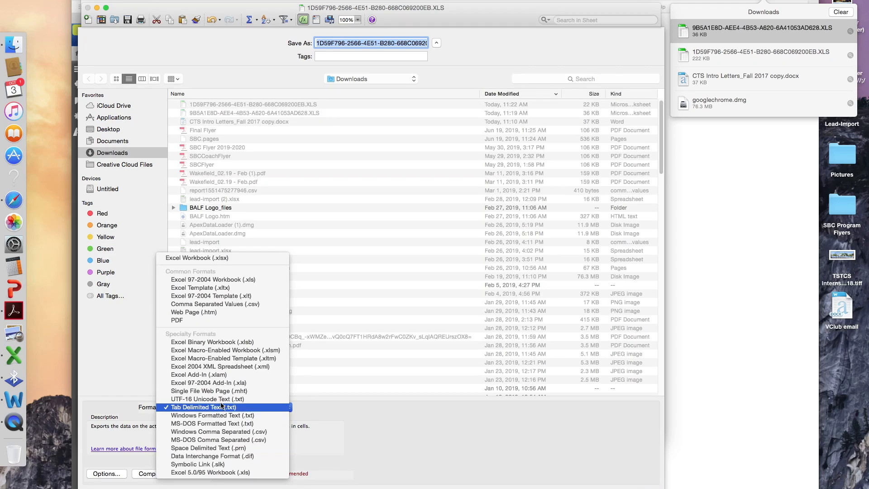
{"action": "left_click", "coordinate": [221, 321]}
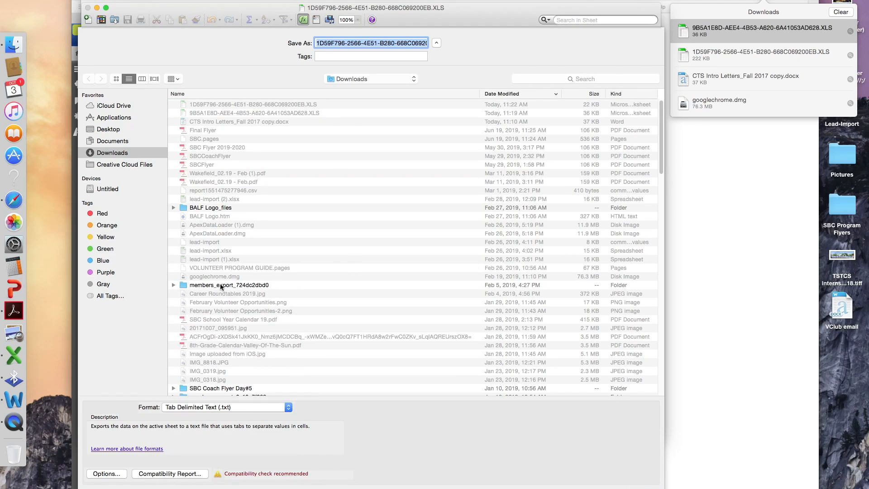
{"action": "left_click", "coordinate": [227, 408]}
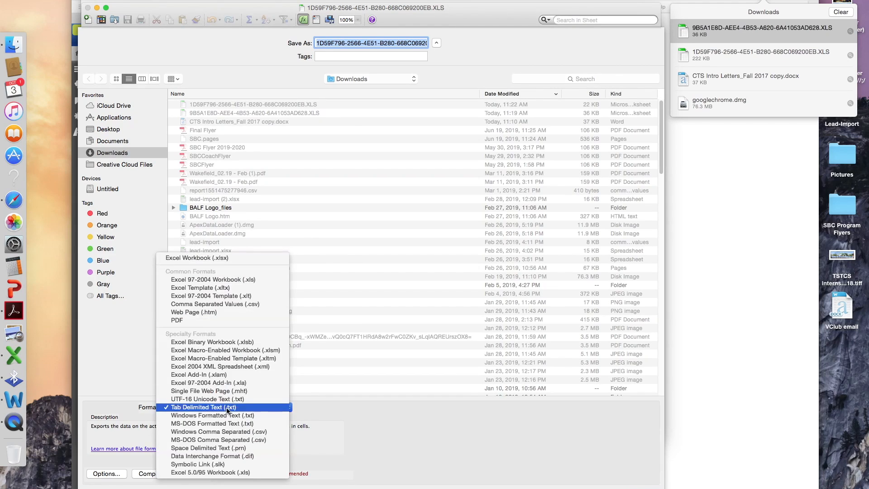
{"action": "left_click", "coordinate": [220, 280]}
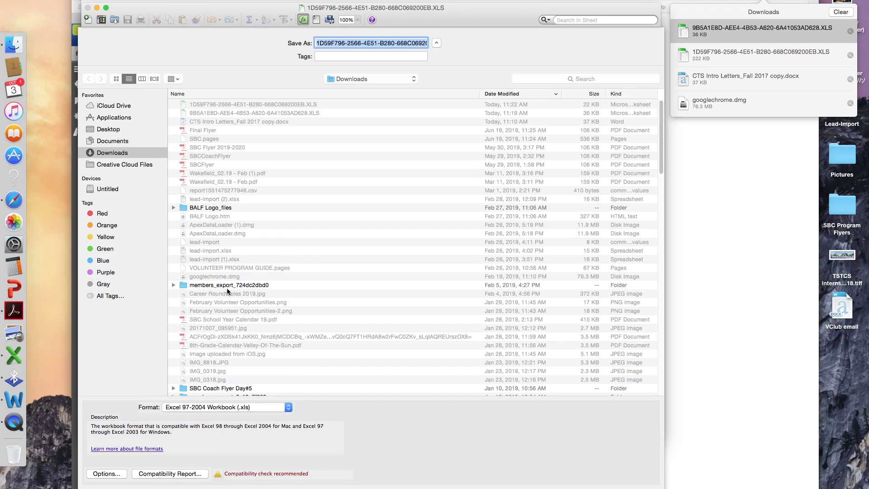
{"action": "type", "text": "ma"}
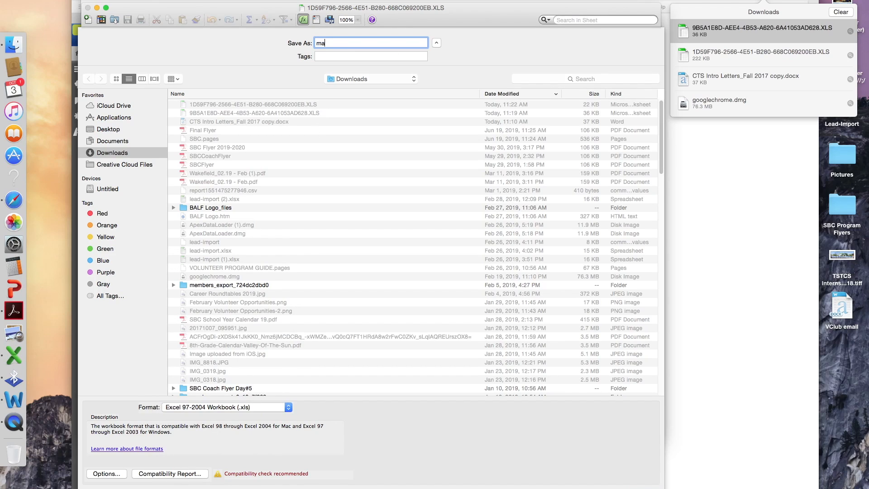
{"action": "type", "text": "il merge october cchs"}
{"action": "left_click", "coordinate": [110, 130]}
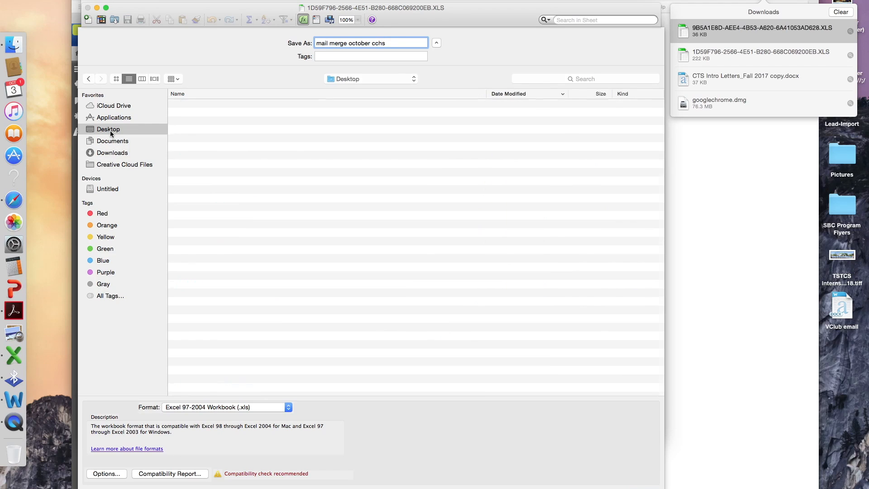
{"action": "key", "text": "Return"}
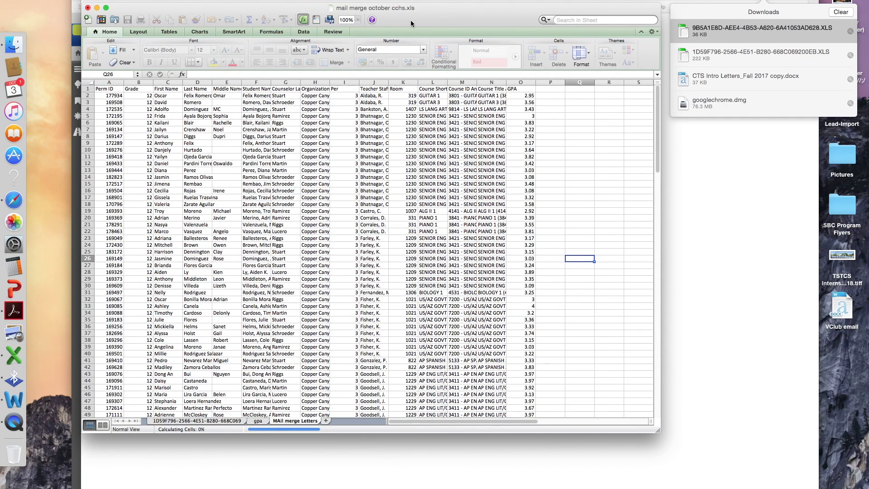
{"action": "left_click", "coordinate": [87, 8]}
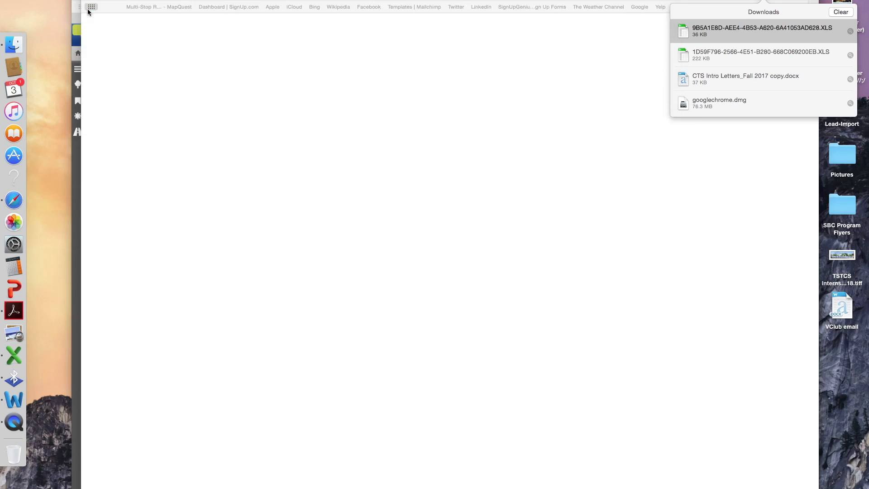
- Bring Safari forward and open 'CTS Intro Letters_Fall 2017 copy.docx' from its downloads list
{"action": "left_click", "coordinate": [763, 1]}
{"action": "left_click_drag", "start_coordinate": [387, 0], "coordinate": [388, 22]}
{"action": "left_click_drag", "start_coordinate": [282, 25], "coordinate": [269, 0]}
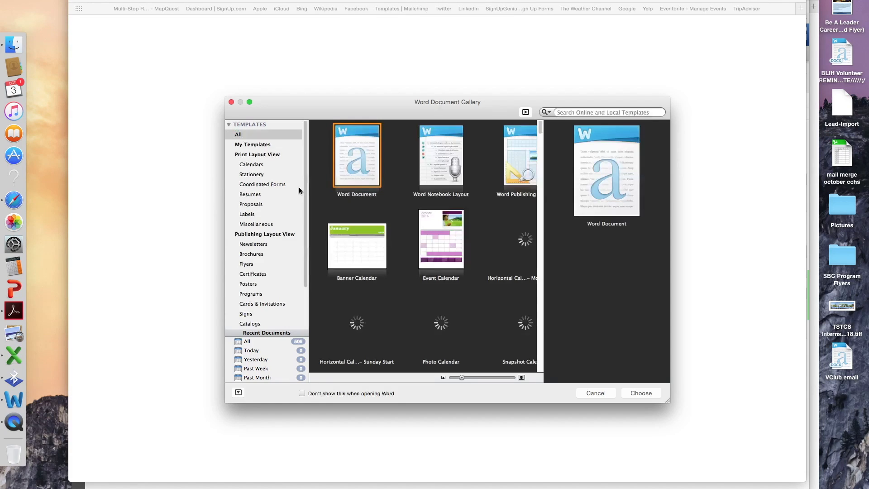
{"action": "mouse_move", "coordinate": [868, 0]}
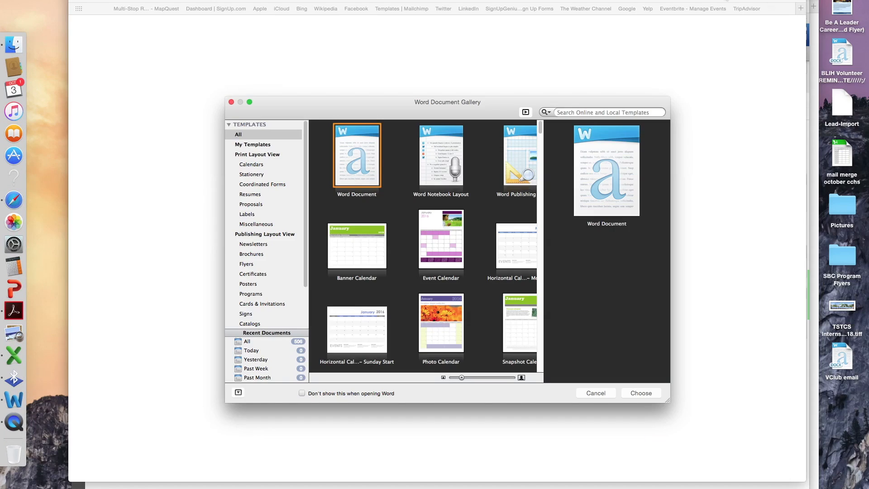
{"action": "left_click", "coordinate": [769, 1]}
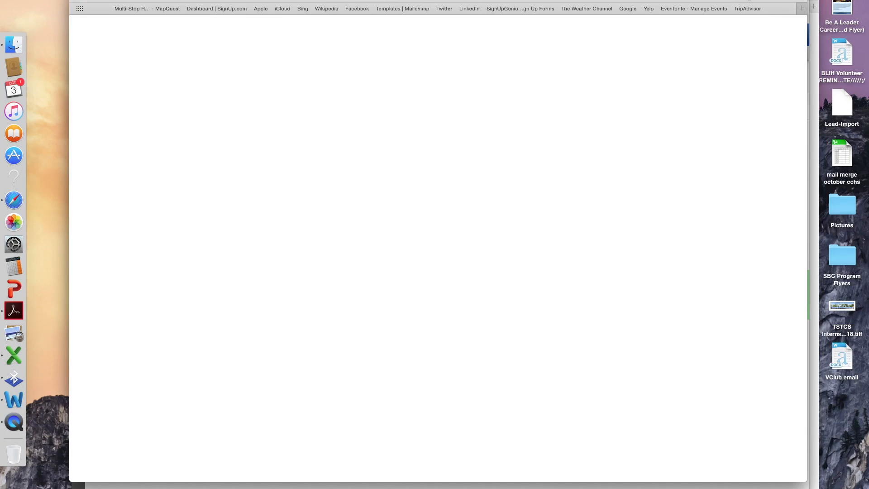
{"action": "left_click", "coordinate": [752, 0]}
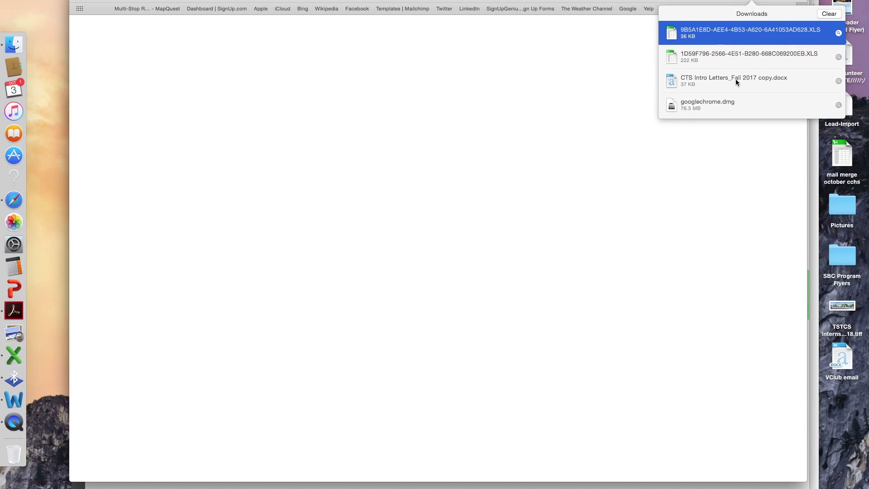
{"action": "double_click", "coordinate": [737, 82]}
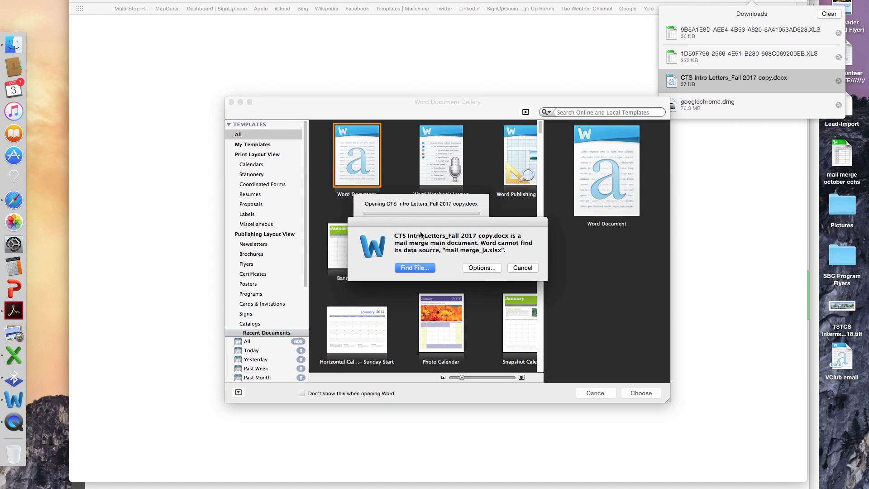
- Use Options… > Remove All to unlink the missing mail merge_ja.xlsx data source
{"action": "left_click", "coordinate": [482, 269]}
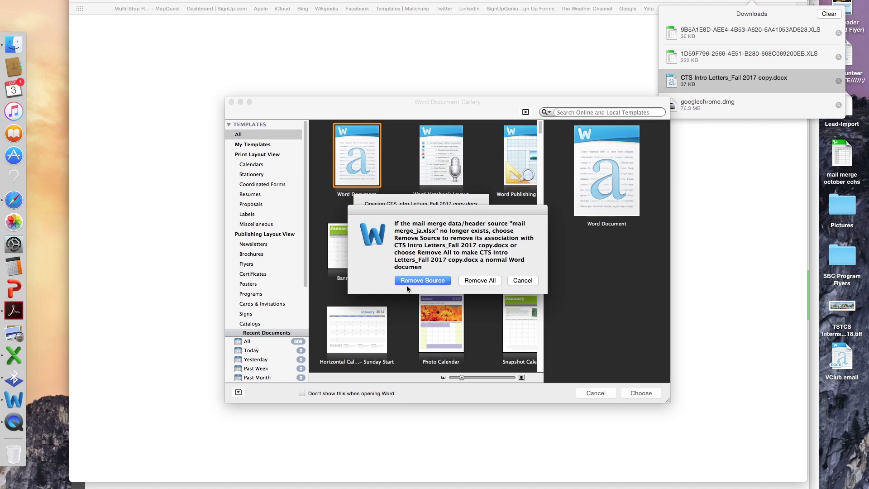
{"action": "left_click", "coordinate": [481, 280]}
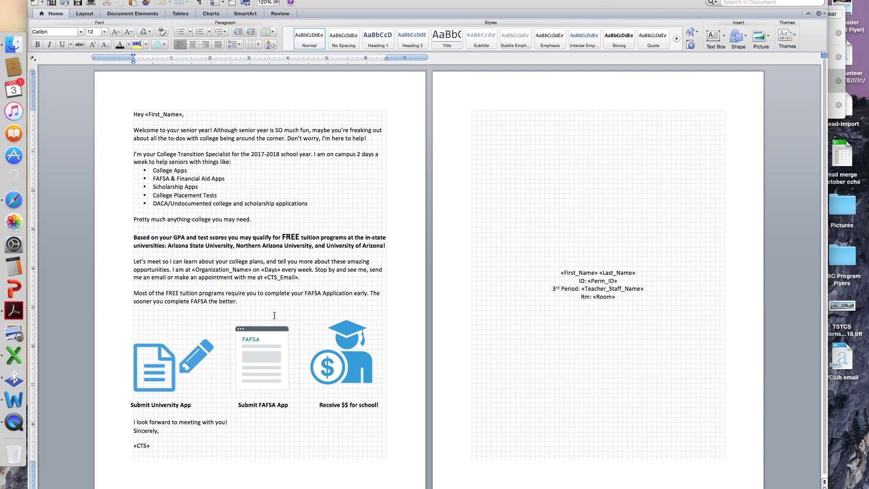
- Open the Mail Merge Manager from the Tools menu
{"action": "scroll", "coordinate": [187, 159], "scroll_direction": "down", "scroll_amount": 1}
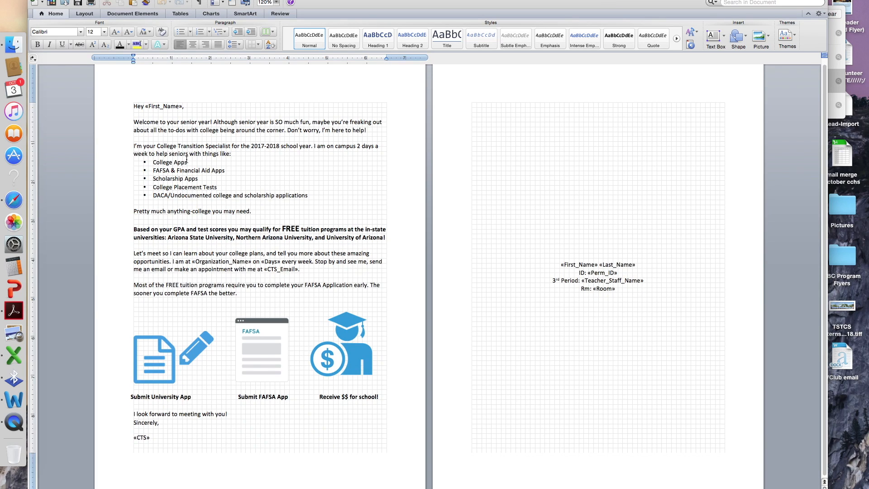
{"action": "scroll", "coordinate": [186, 159], "scroll_direction": "up", "scroll_amount": 1}
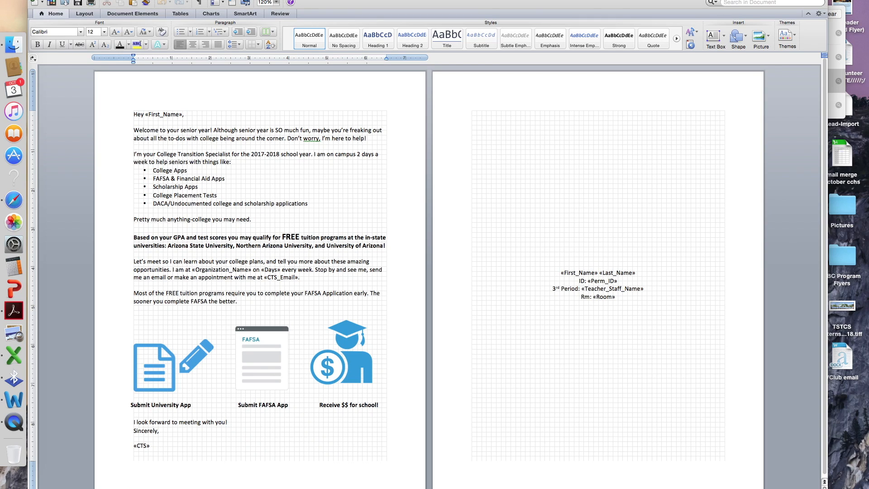
{"action": "left_click", "coordinate": [193, 0]}
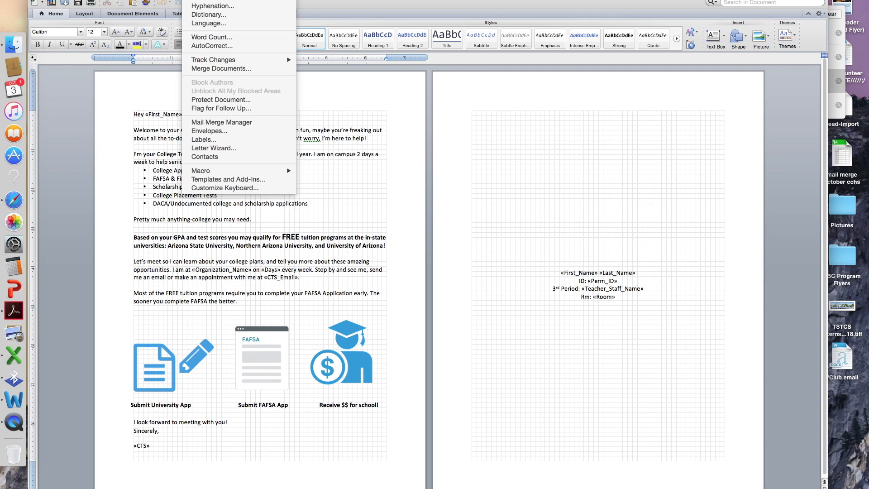
{"action": "mouse_move", "coordinate": [144, 0]}
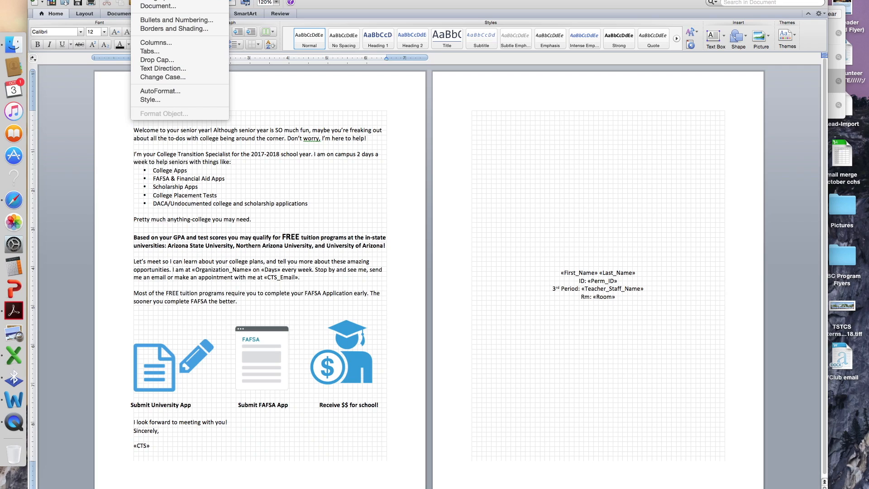
{"action": "mouse_move", "coordinate": [193, 0]}
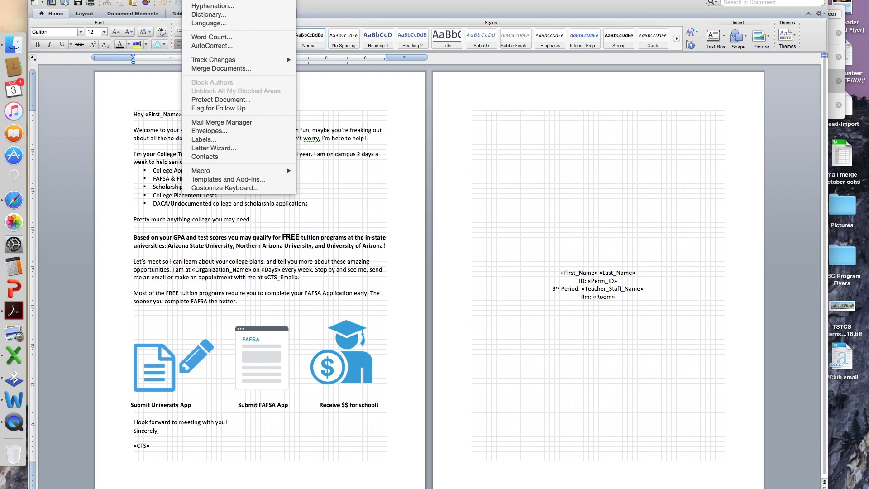
{"action": "left_click", "coordinate": [222, 123]}
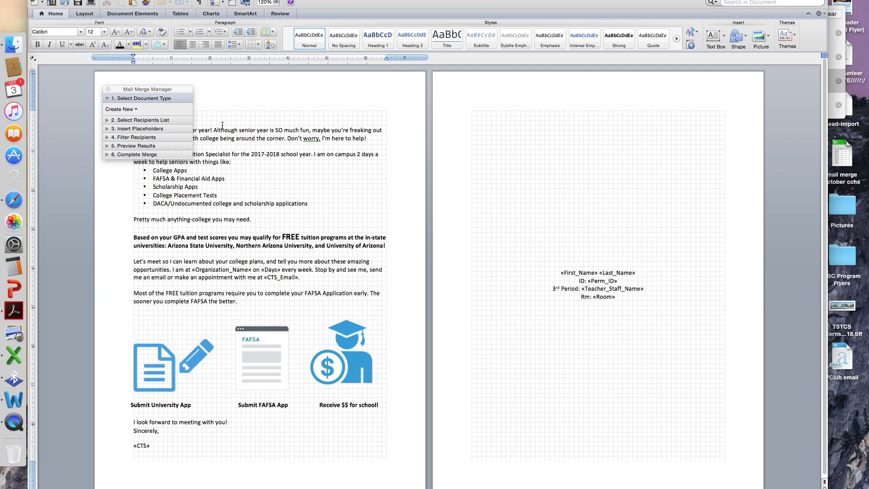
- Make the document a Form Letters merge and choose Get List > Open Data Source…
{"action": "left_click", "coordinate": [134, 109]}
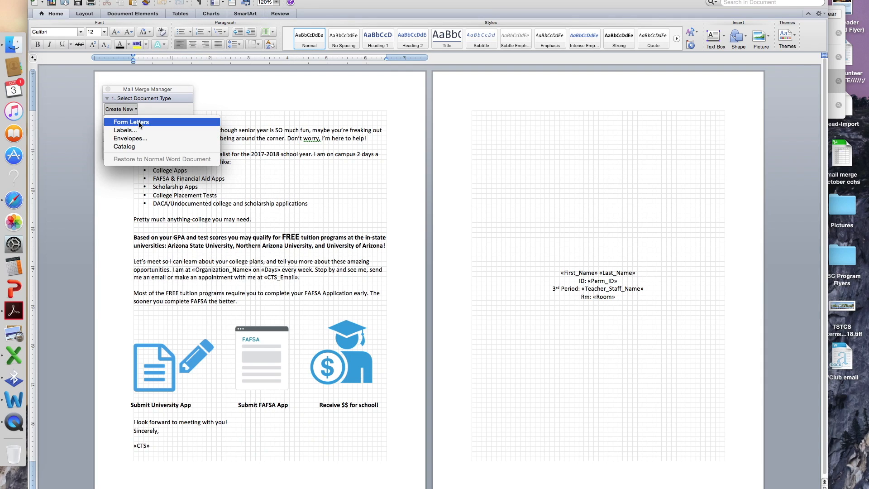
{"action": "left_click", "coordinate": [138, 122]}
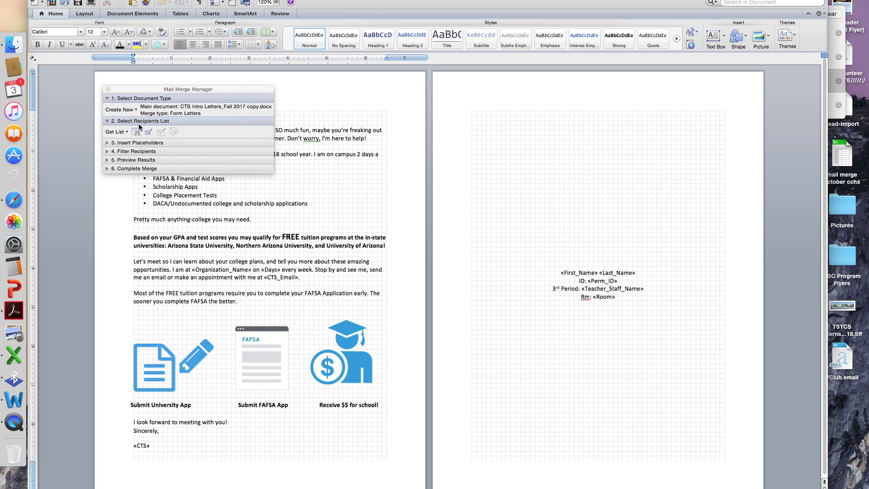
{"action": "left_click_drag", "start_coordinate": [217, 90], "coordinate": [391, 92]}
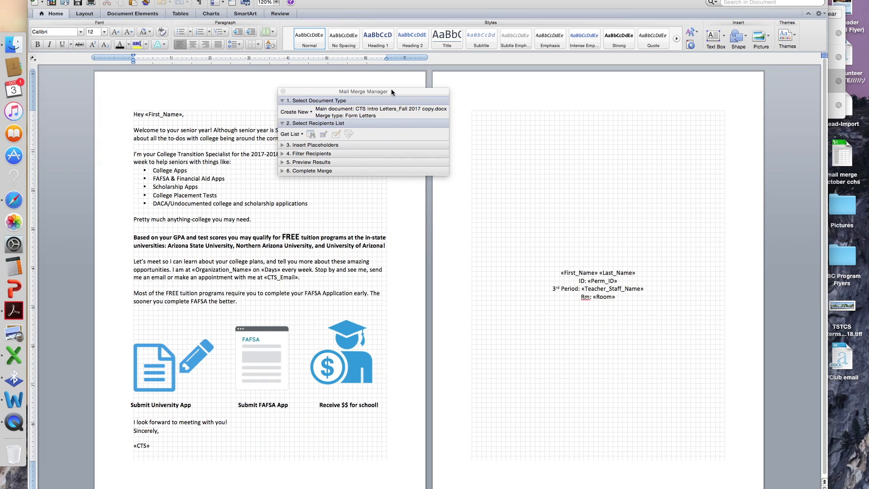
{"action": "left_click", "coordinate": [296, 134]}
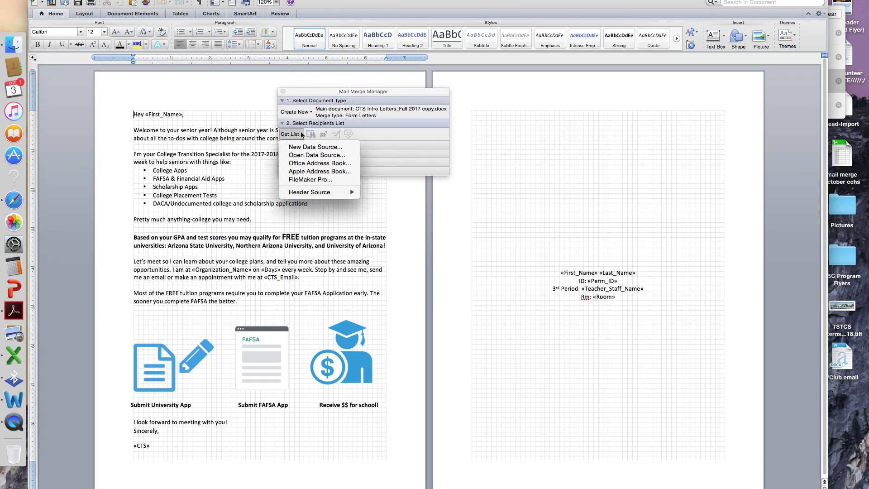
{"action": "left_click", "coordinate": [312, 155]}
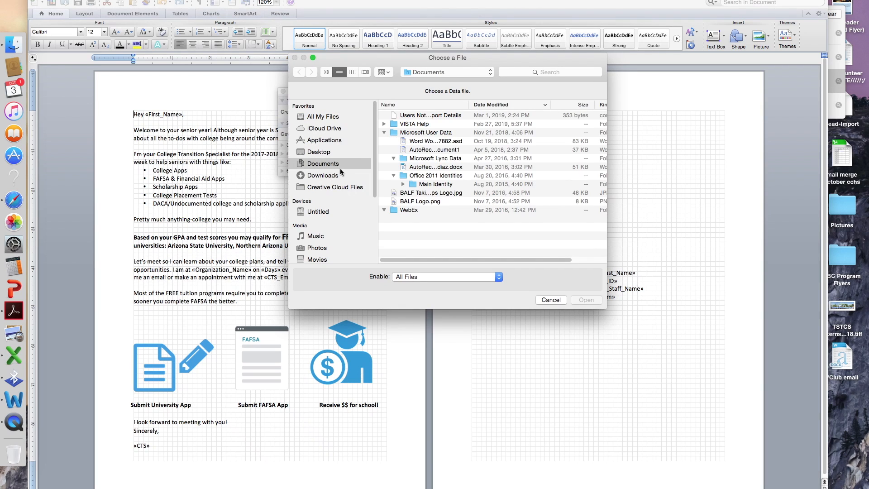
- Open the Desktop workbook 'mail merge october cchs' as the data source, accepting the converter warning
{"action": "left_click", "coordinate": [340, 173]}
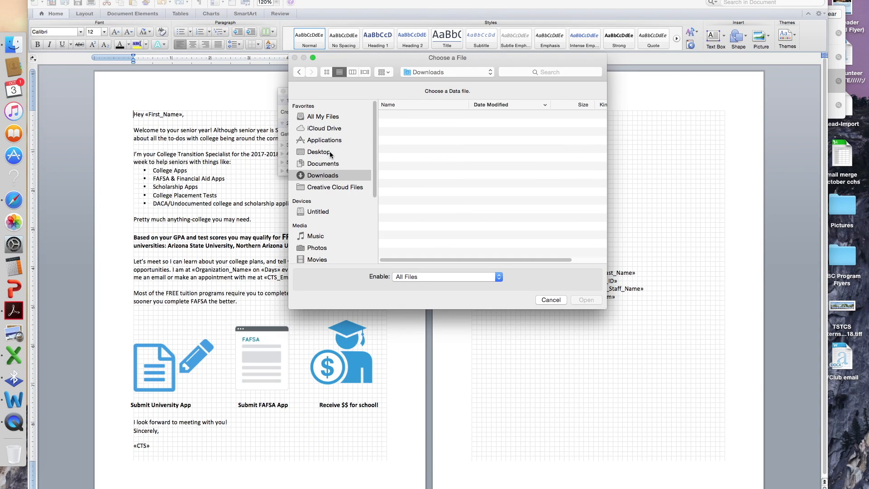
{"action": "left_click", "coordinate": [331, 154]}
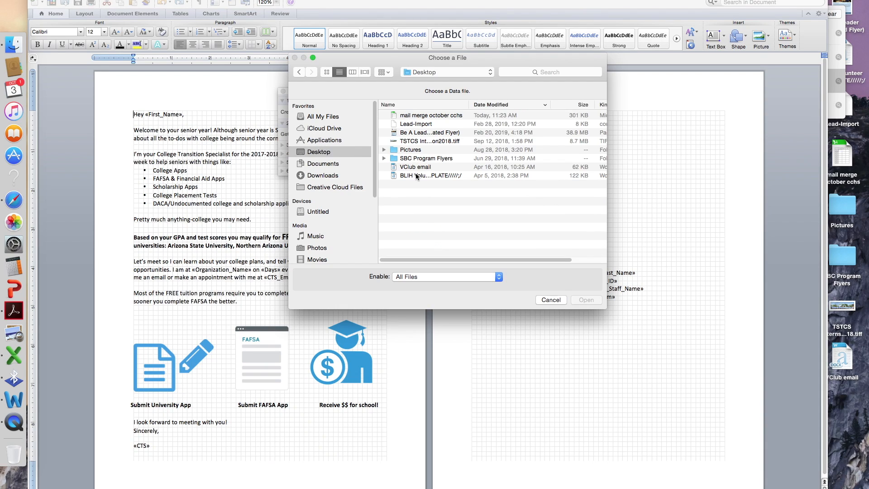
{"action": "left_click", "coordinate": [421, 116]}
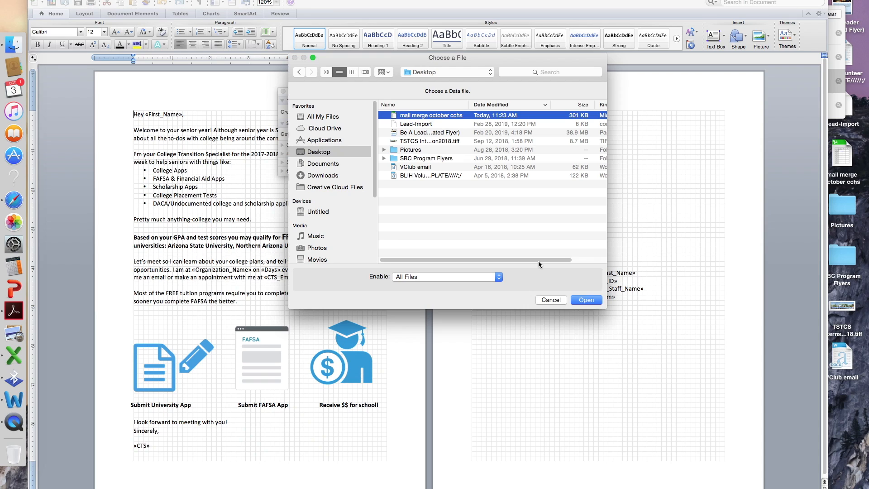
{"action": "left_click", "coordinate": [586, 300]}
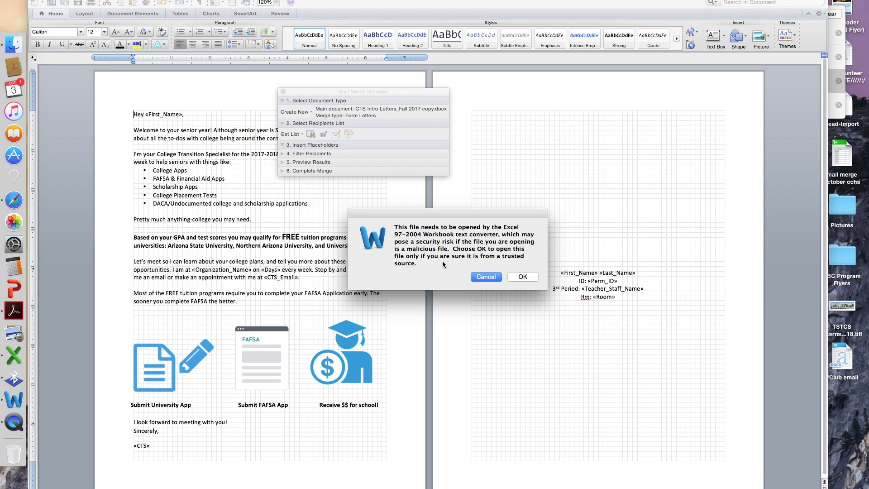
{"action": "left_click", "coordinate": [521, 278]}
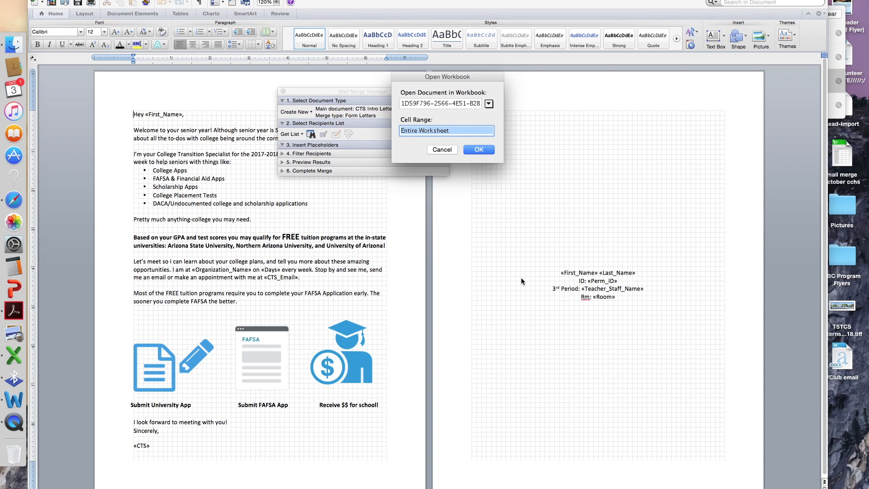
- Choose the 'MAil merge Letters' sheet with the Entire Worksheet as the data range
{"action": "left_click", "coordinate": [488, 105]}
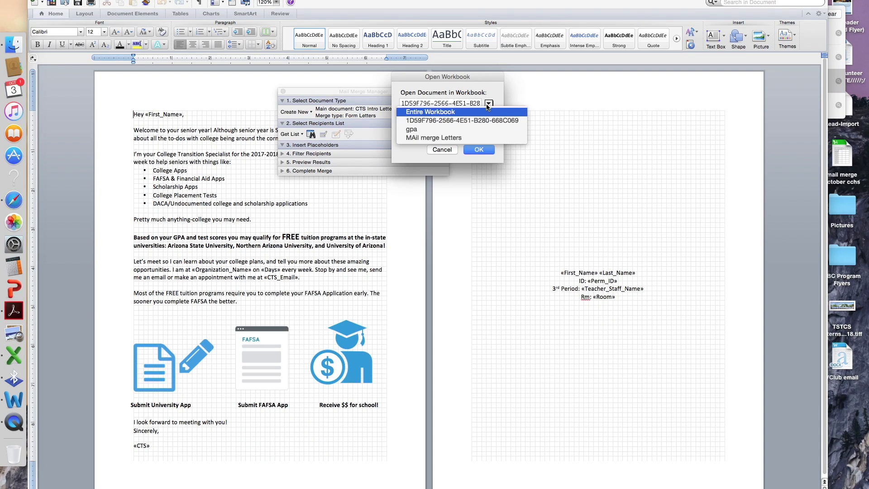
{"action": "left_click", "coordinate": [466, 137]}
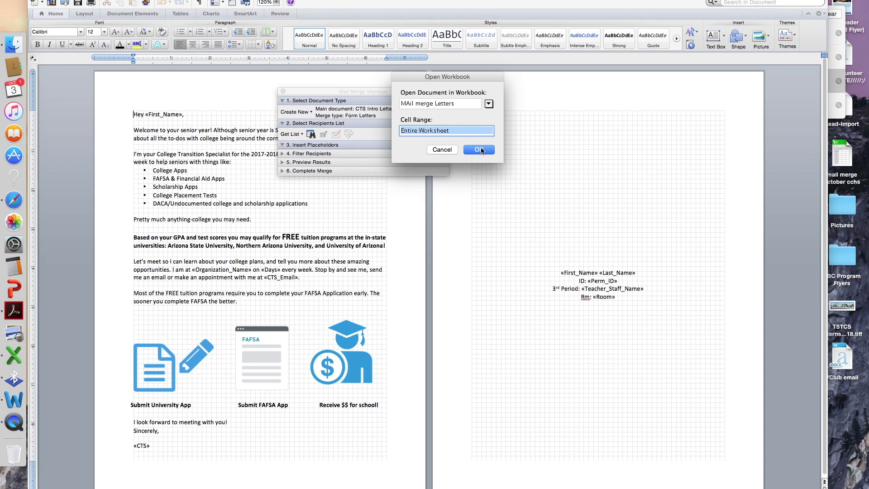
{"action": "left_click", "coordinate": [465, 134]}
{"action": "left_click", "coordinate": [478, 153]}
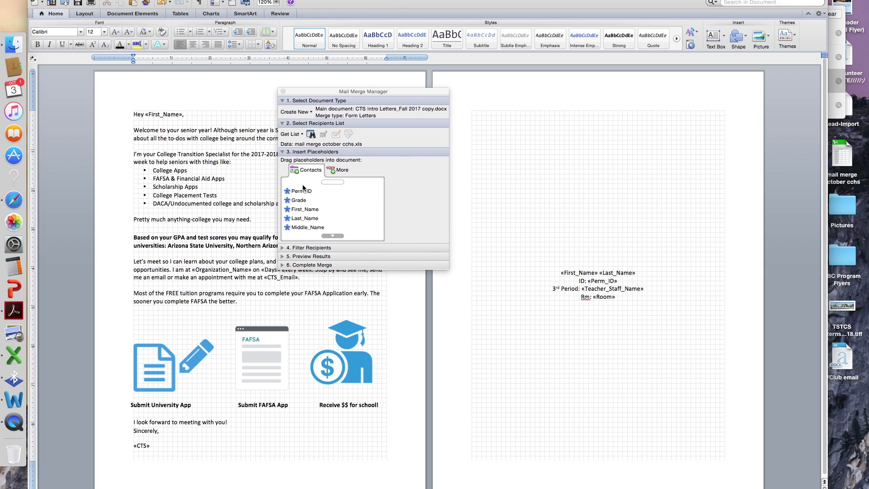
- Merge all records into a new document
{"action": "left_click_drag", "start_coordinate": [358, 91], "coordinate": [579, 91]}
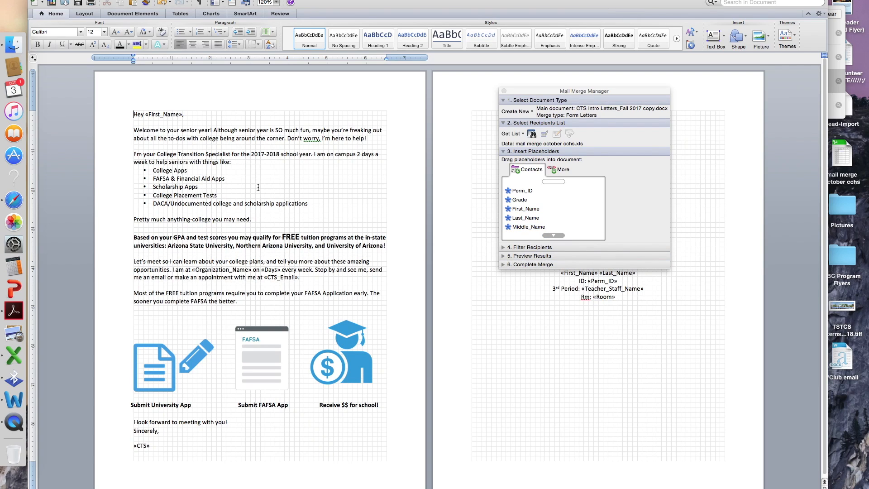
{"action": "left_click", "coordinate": [528, 265]}
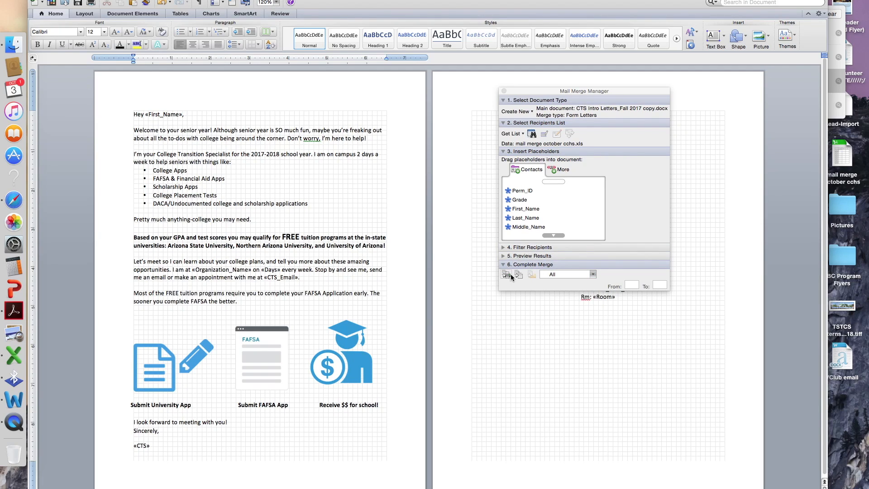
{"action": "left_click", "coordinate": [520, 275]}
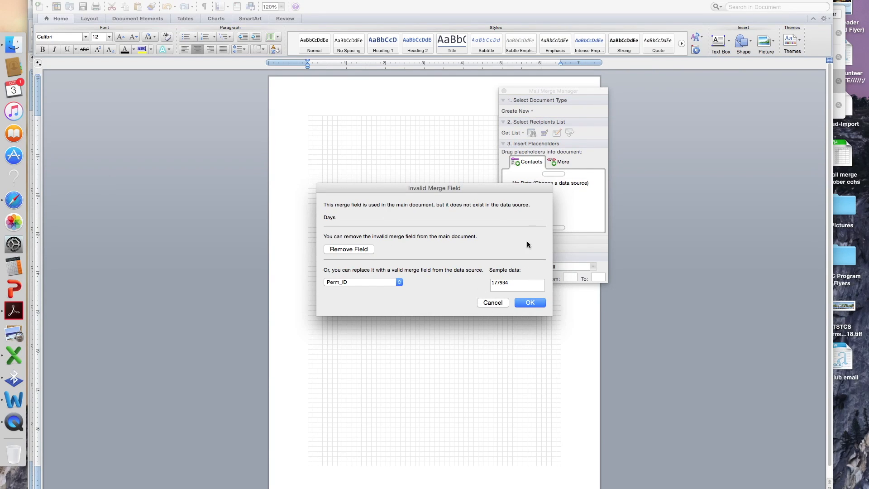
- Dismiss the invalid merge field prompt and the following merge error alerts
{"action": "left_click", "coordinate": [493, 302]}
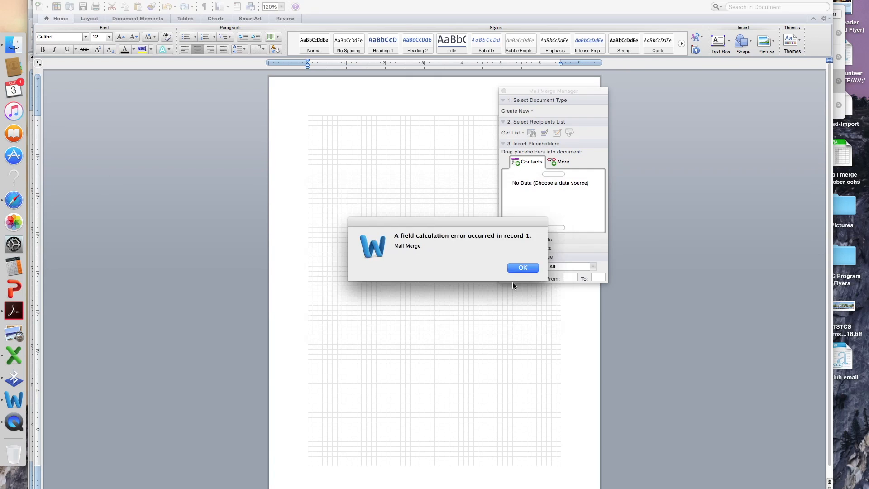
{"action": "left_click", "coordinate": [523, 268]}
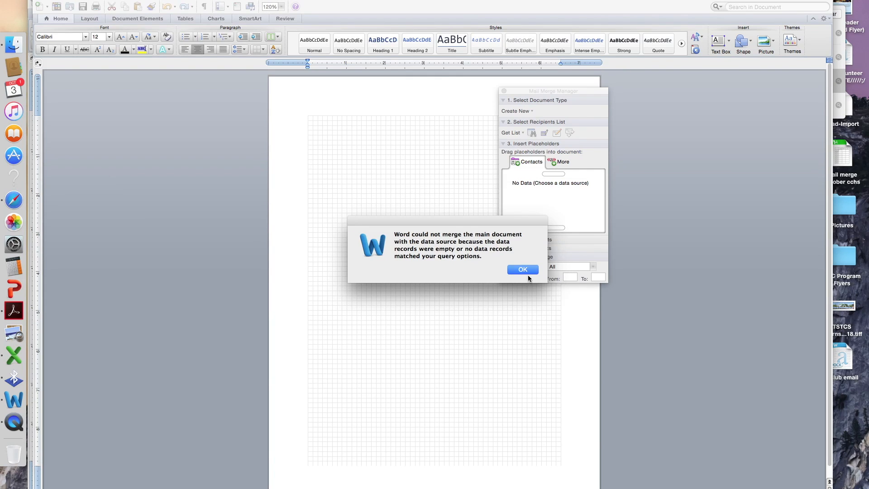
{"action": "left_click", "coordinate": [529, 273]}
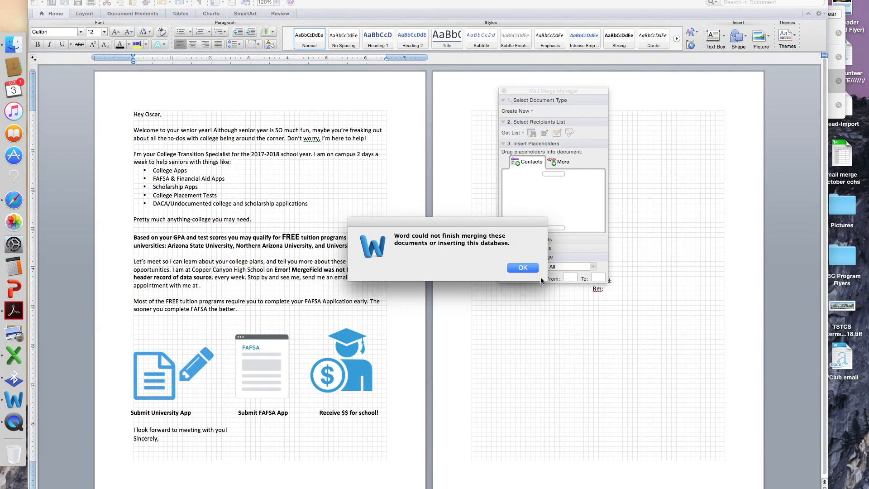
{"action": "left_click", "coordinate": [530, 271]}
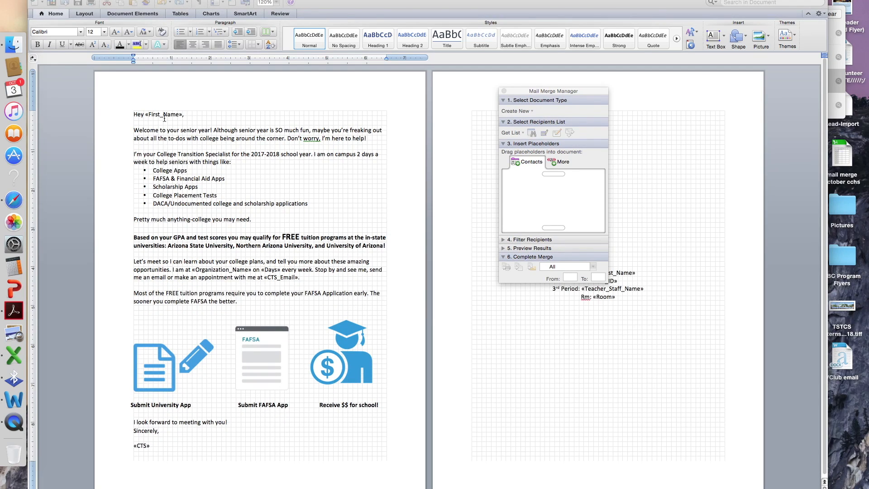
- Replace the garbled greeting field with «First_Name» after 'Hey' and add a comma
{"action": "left_click", "coordinate": [165, 118]}
{"action": "left_click", "coordinate": [520, 211]}
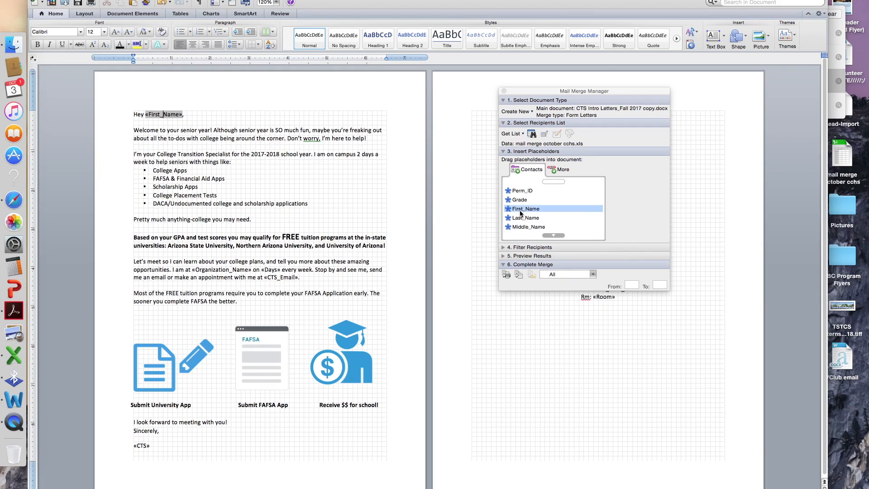
{"action": "left_click_drag", "start_coordinate": [522, 212], "coordinate": [144, 112]}
{"action": "key", "text": "BackSpace"}
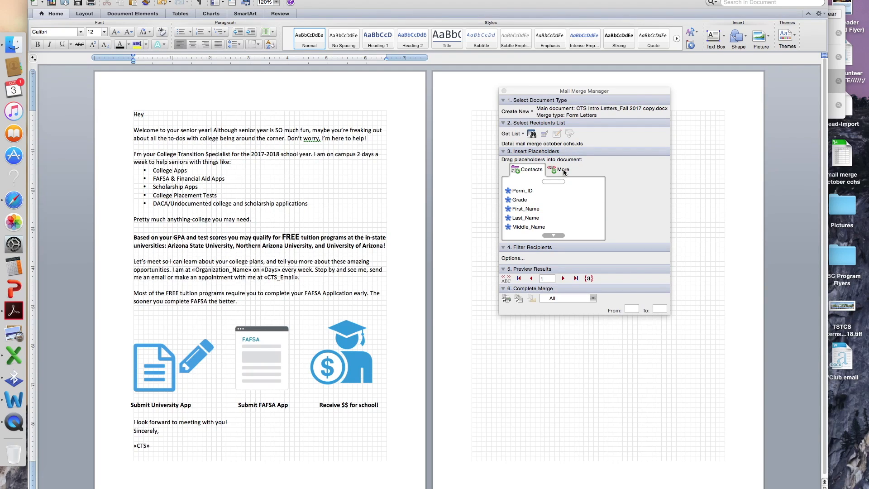
{"action": "left_click_drag", "start_coordinate": [526, 209], "coordinate": [150, 117]}
{"action": "type", "text": ","}
{"action": "scroll", "coordinate": [247, 278], "scroll_direction": "down", "scroll_amount": 1}
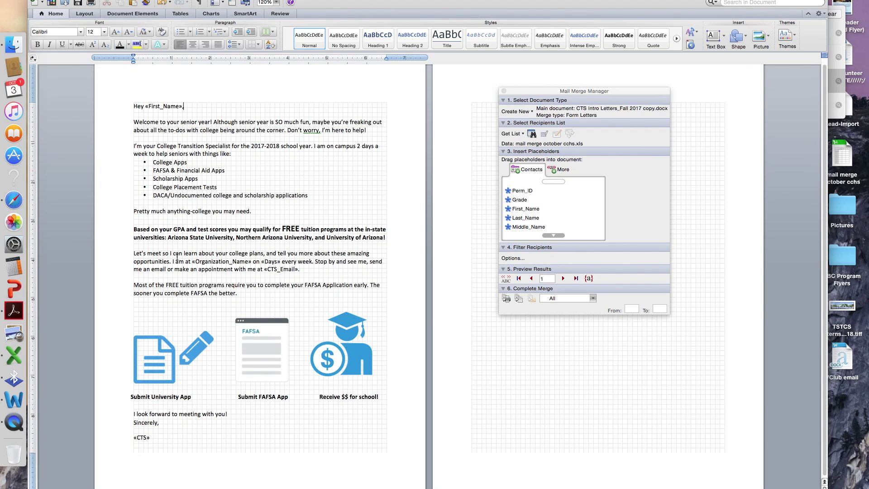
- Replace «Organization_Name» with 'Copper Canyon High School' and «Days» with 'Tuesdays and Thursdays'
{"action": "left_click_drag", "start_coordinate": [192, 264], "coordinate": [253, 263]}
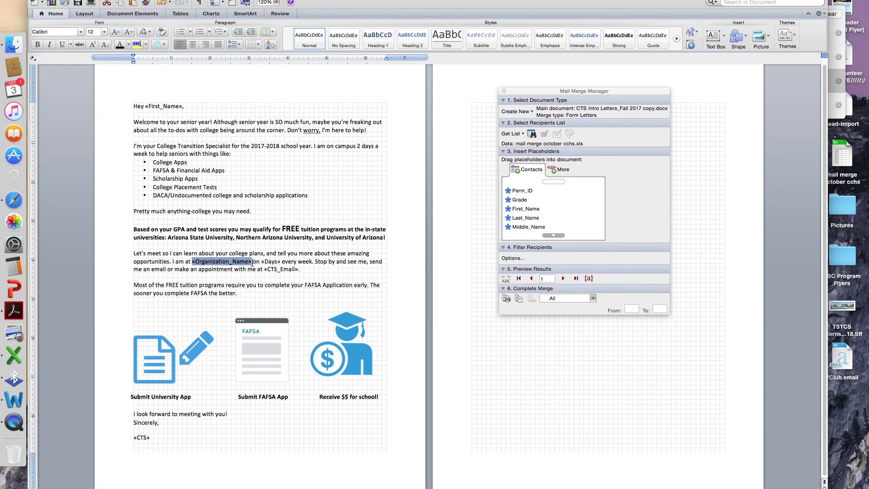
{"action": "type", "text": "Copper Canyon"}
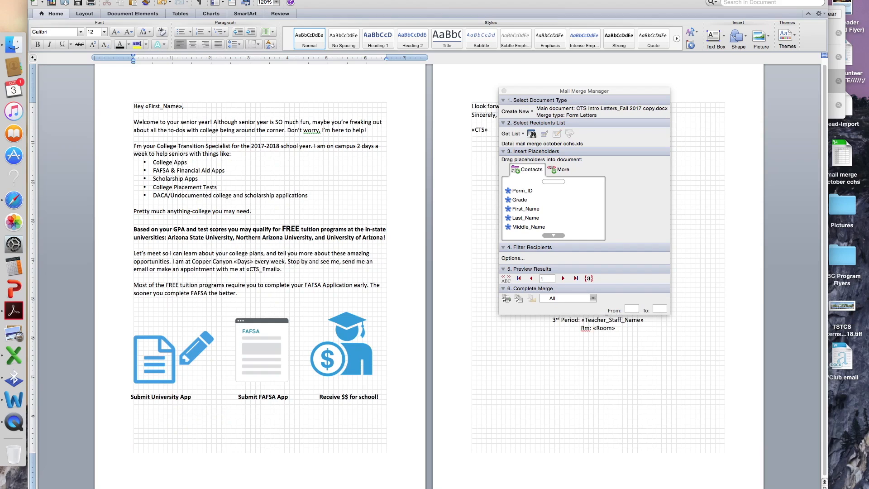
{"action": "type", "text": " on"}
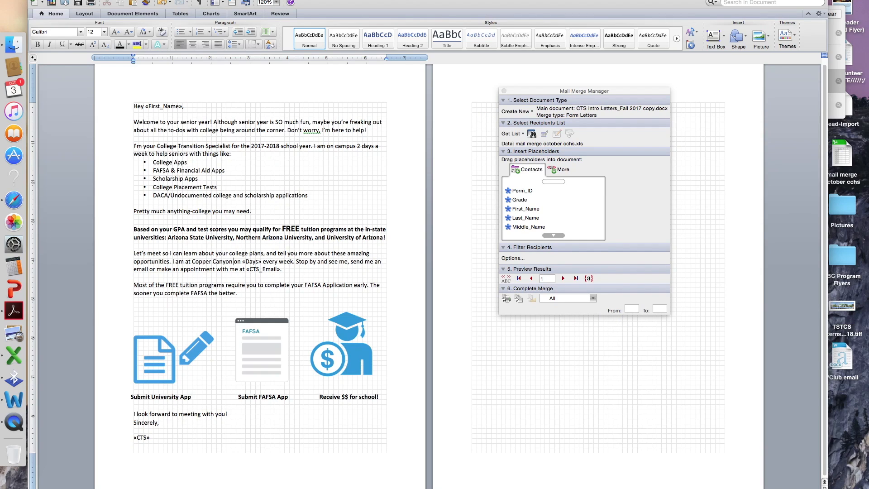
{"action": "type", "text": "High Schoo"}
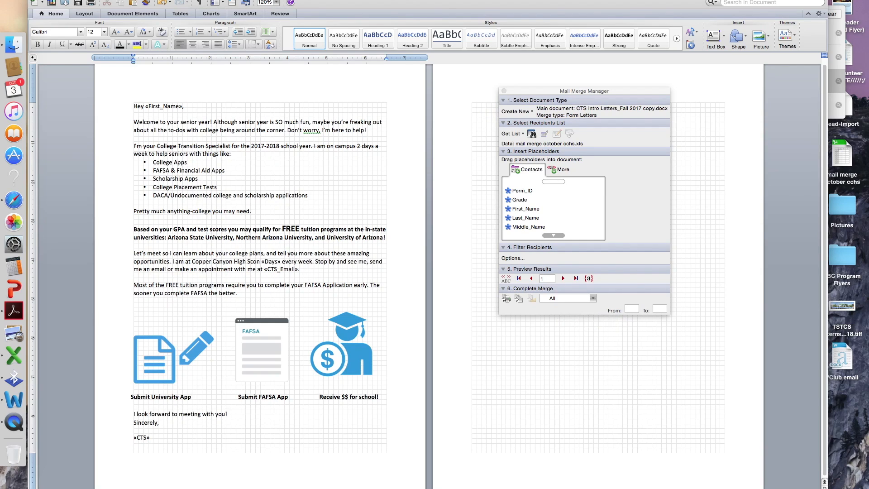
{"action": "type", "text": "l"}
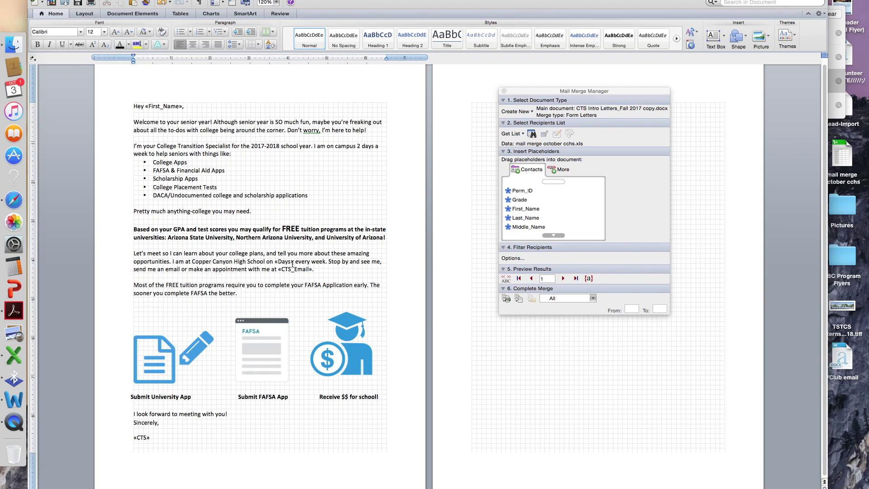
{"action": "double_click", "coordinate": [283, 262]}
{"action": "key", "text": "BackSpace"}
{"action": "type", "text": "Tuesday"}
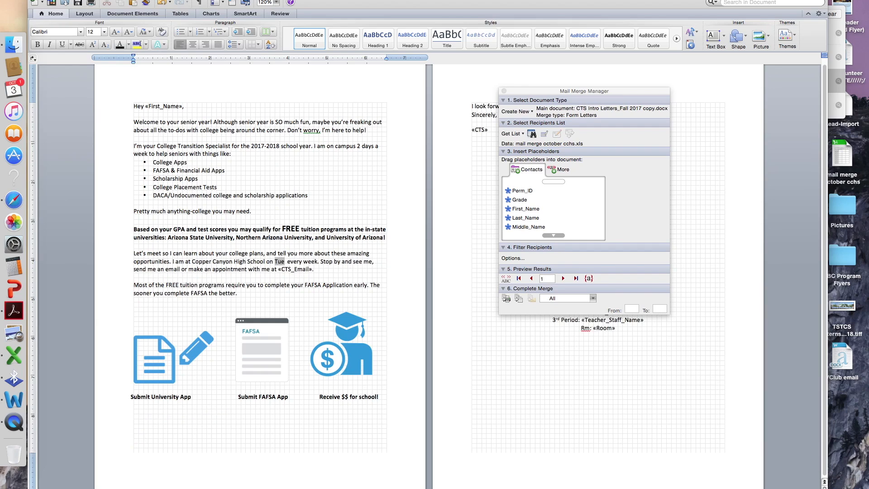
{"action": "type", "text": "s and Thursd"}
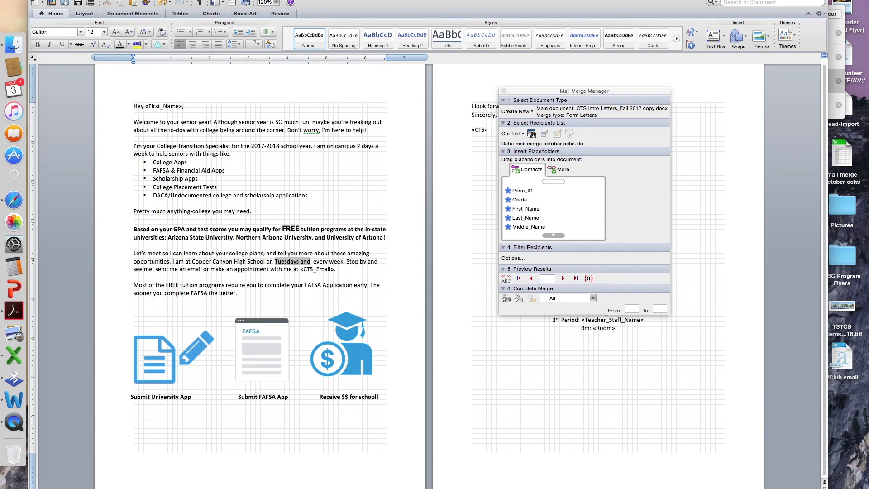
{"action": "type", "text": "ays"}
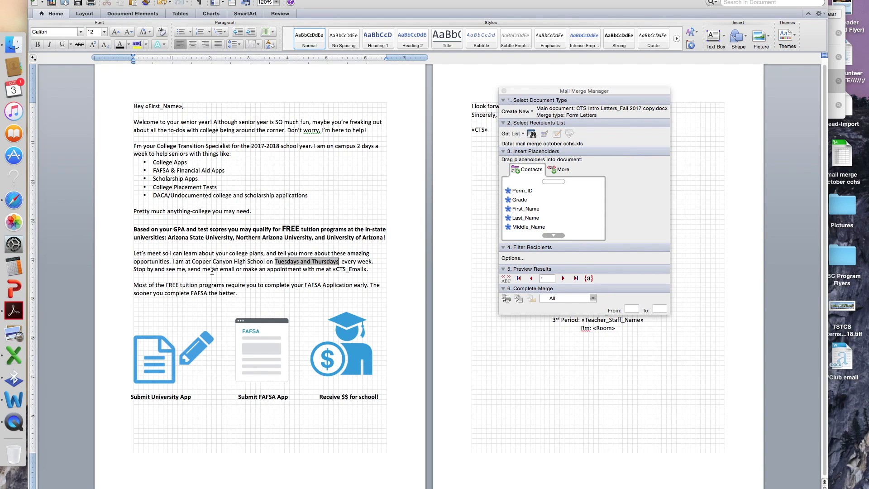
- Replace «CTS_Email» with the contact email, remove the extra space, and replace «CTS» with the sender's name
{"action": "left_click_drag", "start_coordinate": [367, 270], "coordinate": [336, 271]}
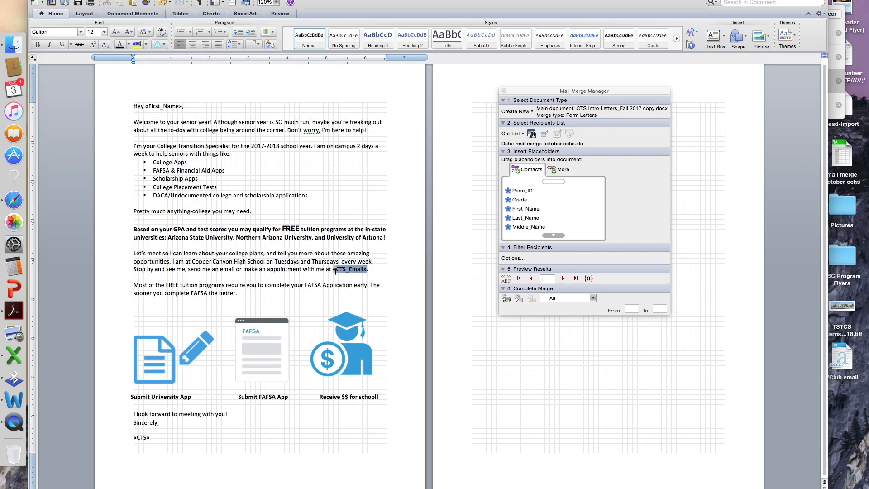
{"action": "left_click", "coordinate": [339, 286]}
{"action": "left_click", "coordinate": [339, 263]}
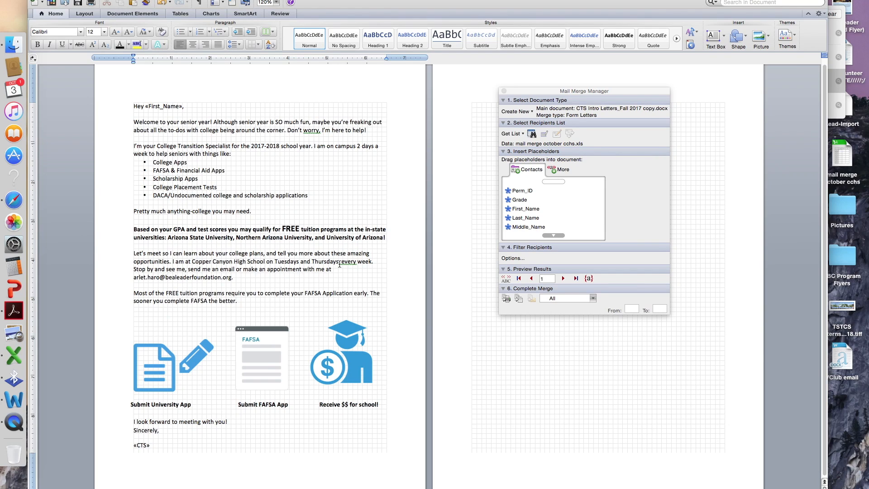
{"action": "key", "text": "Delete"}
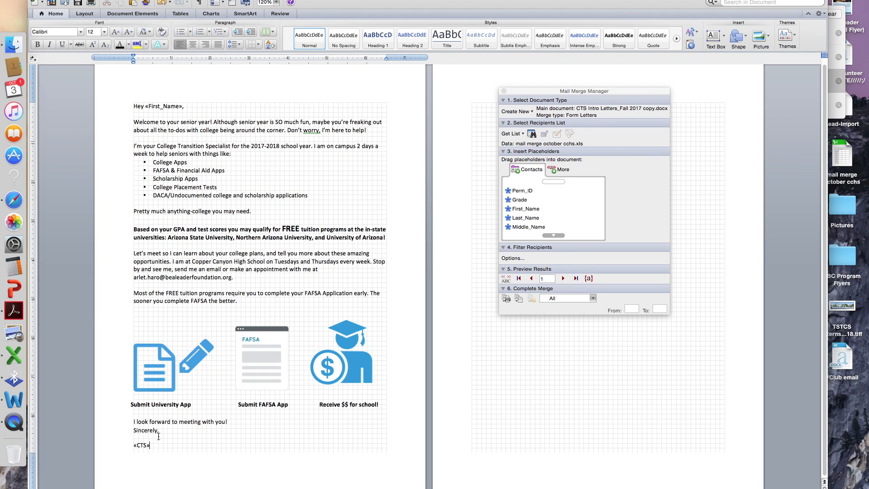
{"action": "left_click_drag", "start_coordinate": [150, 445], "coordinate": [122, 451]}
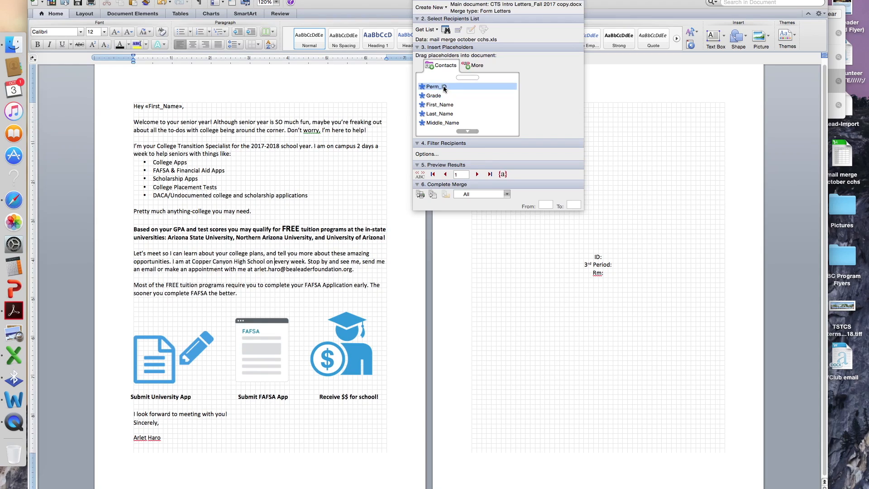
- Insert First_Name, Last_Name and Perm_ID fields into the right-page label
{"action": "left_click_drag", "start_coordinate": [439, 104], "coordinate": [591, 242]}
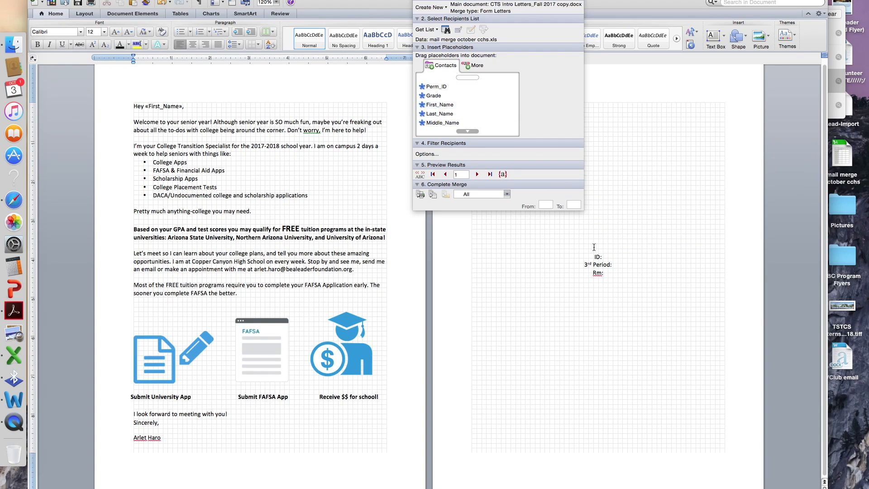
{"action": "left_click", "coordinate": [594, 247]}
{"action": "left_click_drag", "start_coordinate": [551, 0], "coordinate": [367, 84]}
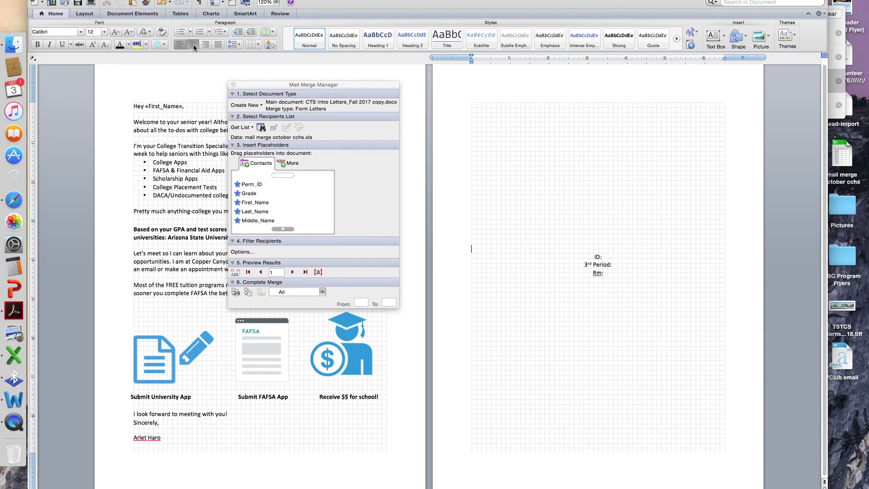
{"action": "left_click_drag", "start_coordinate": [254, 202], "coordinate": [596, 245]}
{"action": "left_click_drag", "start_coordinate": [255, 211], "coordinate": [621, 246]}
{"action": "left_click_drag", "start_coordinate": [252, 184], "coordinate": [611, 257]}
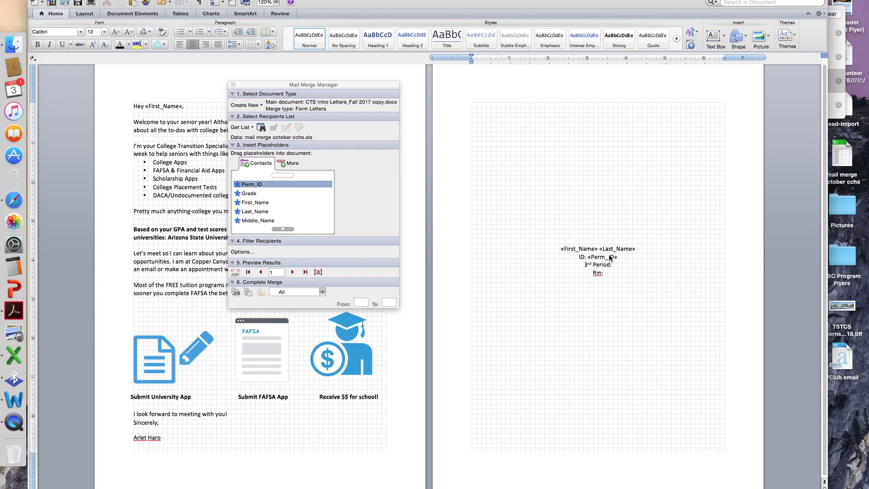
- Add Teacher_Staff_Name after '3rd Period:' and Room after 'Rm:', then merge to a new document
{"action": "left_click", "coordinate": [613, 264]}
{"action": "scroll", "coordinate": [258, 222], "scroll_direction": "down", "scroll_amount": 3}
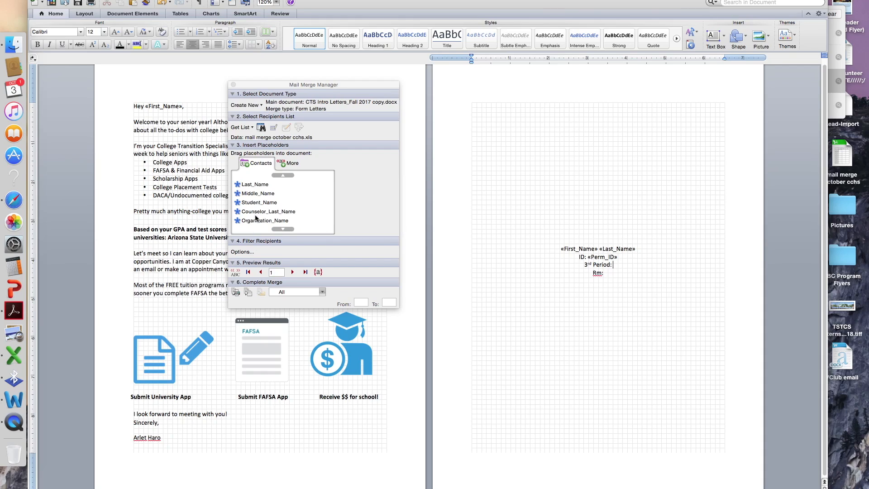
{"action": "scroll", "coordinate": [256, 203], "scroll_direction": "down", "scroll_amount": 2}
{"action": "scroll", "coordinate": [257, 211], "scroll_direction": "up", "scroll_amount": 1}
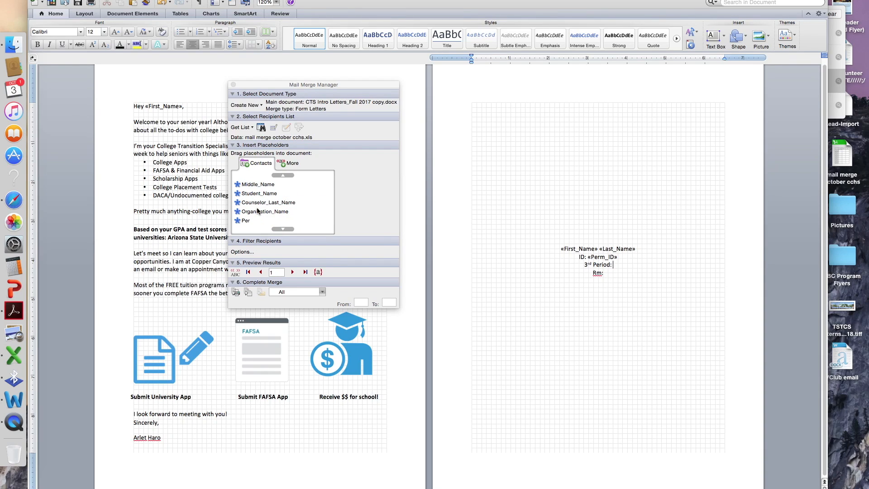
{"action": "scroll", "coordinate": [258, 211], "scroll_direction": "down", "scroll_amount": 2}
{"action": "left_click_drag", "start_coordinate": [258, 211], "coordinate": [618, 266]}
{"action": "left_click", "coordinate": [618, 273]}
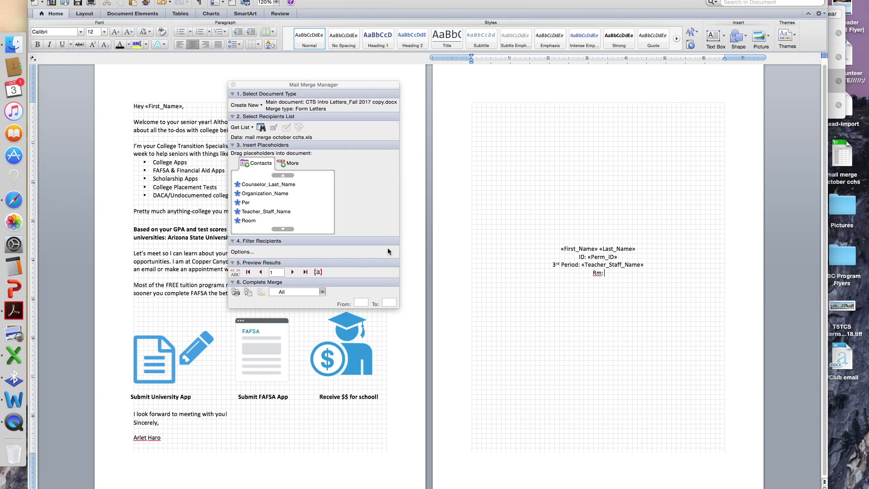
{"action": "left_click_drag", "start_coordinate": [254, 220], "coordinate": [621, 274]}
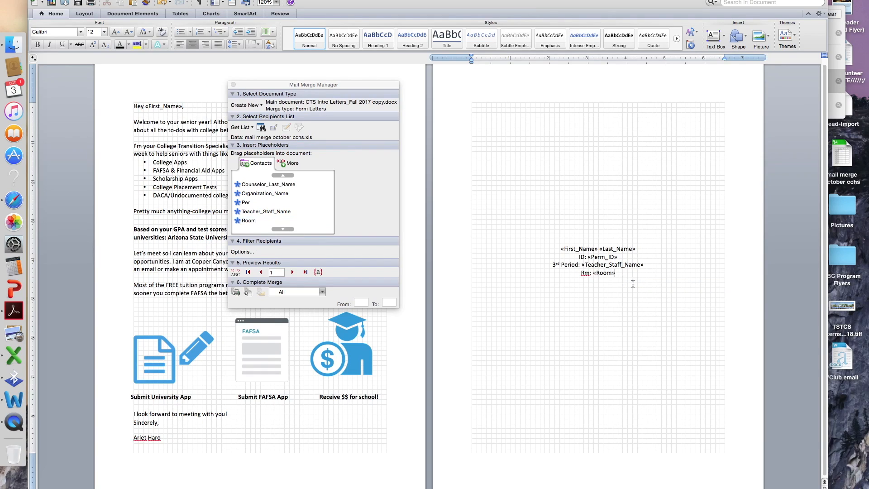
{"action": "left_click", "coordinate": [247, 293]}
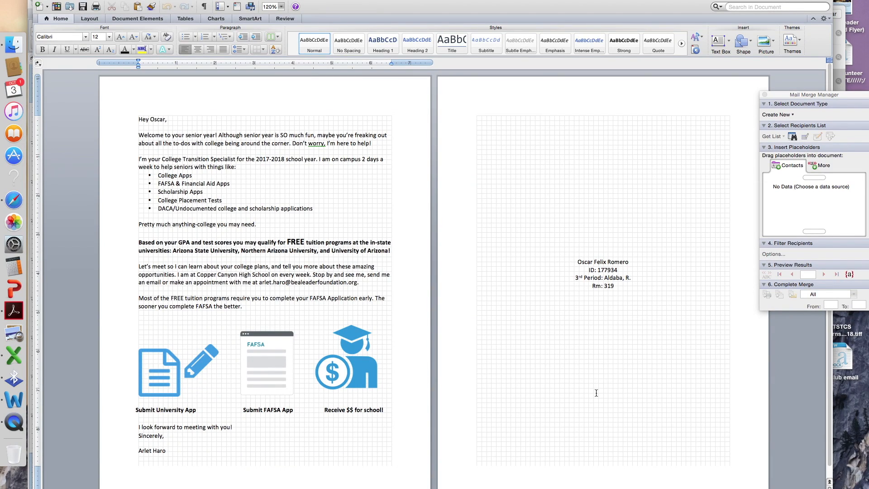
- Scroll through the merged letters to check each student's name, ID, teacher and room
{"action": "scroll", "coordinate": [596, 393], "scroll_direction": "down", "scroll_amount": 10}
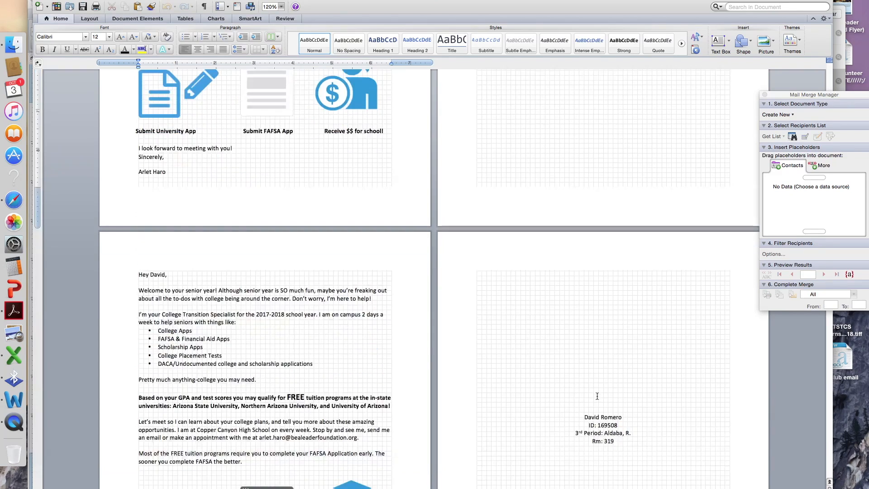
{"action": "scroll", "coordinate": [597, 396], "scroll_direction": "down", "scroll_amount": 15}
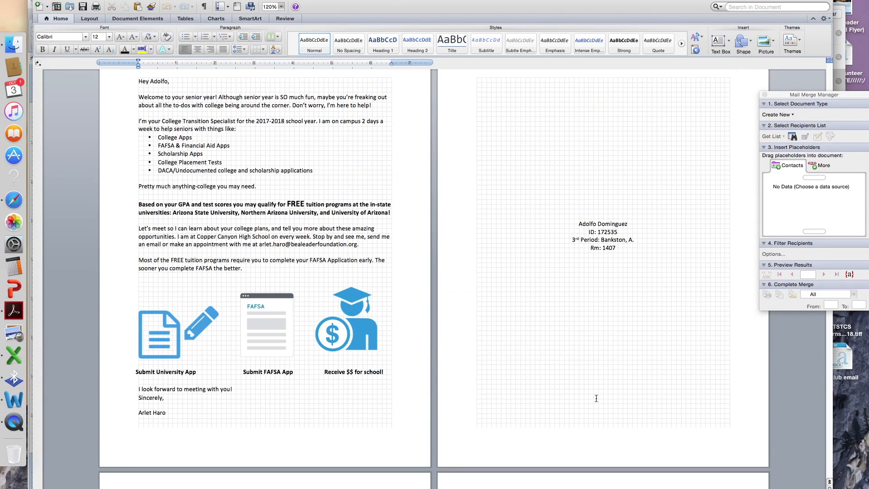
{"action": "scroll", "coordinate": [596, 399], "scroll_direction": "down", "scroll_amount": 15}
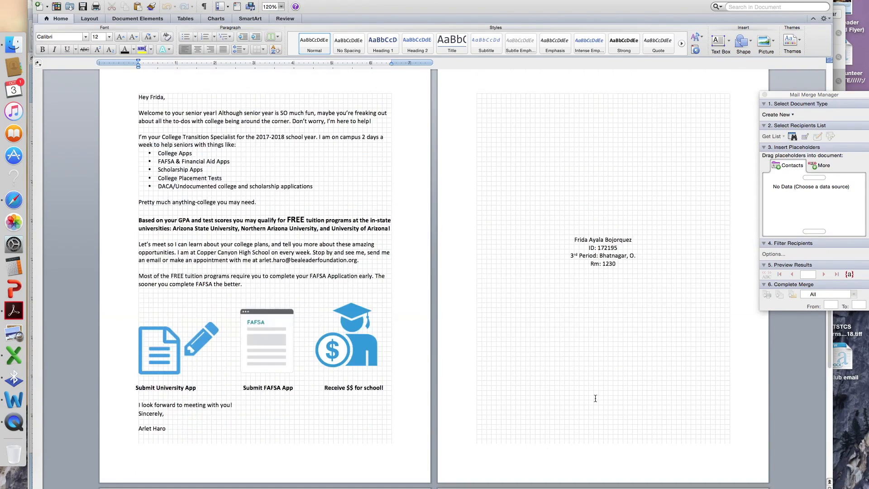